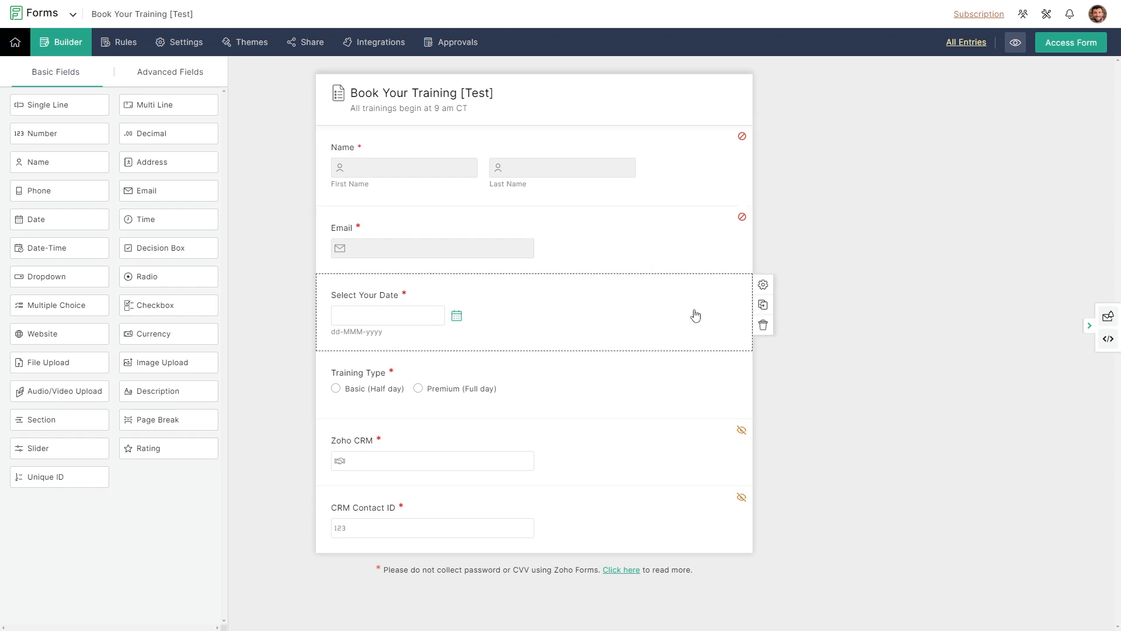
Step: Inspect the date field and Zoho CRM field settings, closing both without changes
{"action": "left_click", "coordinate": [461, 320]}
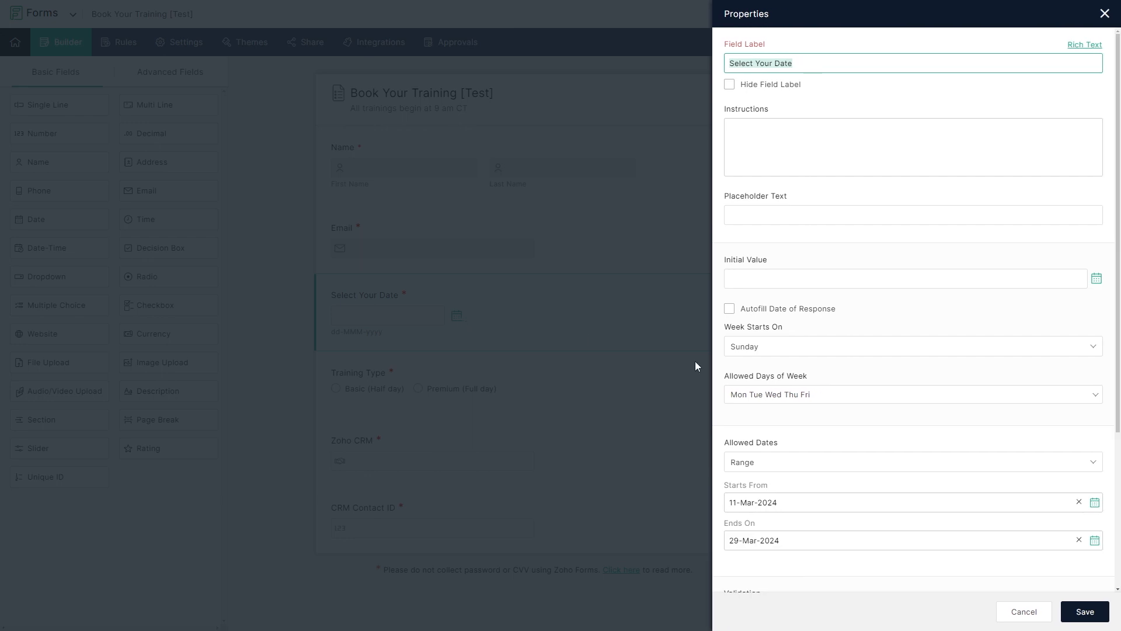
{"action": "scroll", "coordinate": [893, 418], "scroll_direction": "down", "scroll_amount": 3}
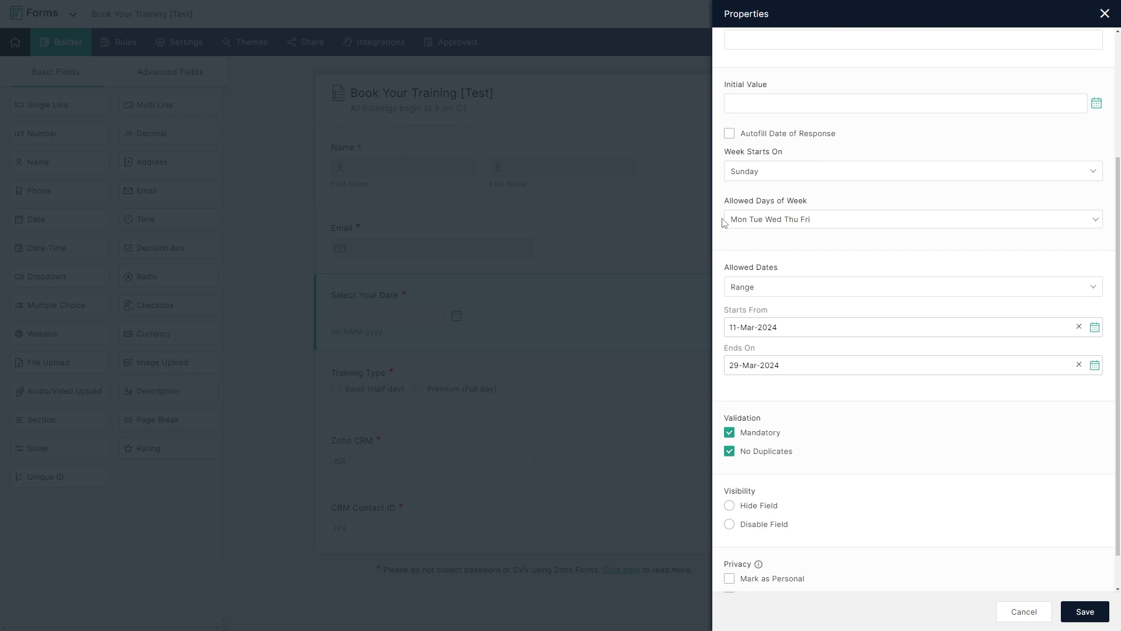
{"action": "left_click", "coordinate": [1041, 618]}
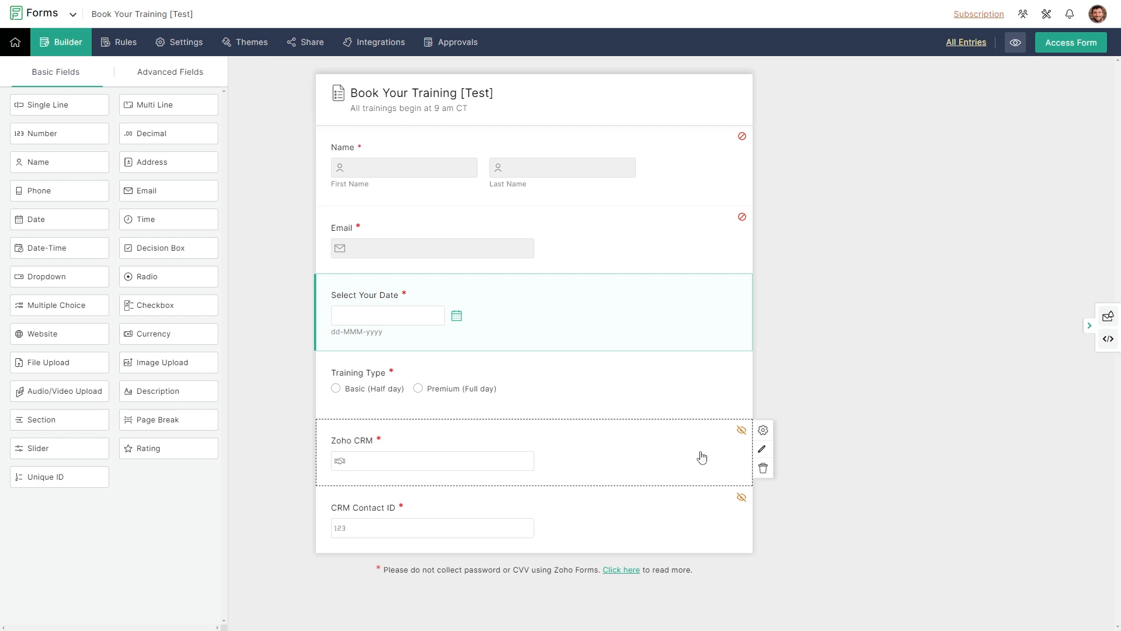
{"action": "left_click", "coordinate": [163, 74]}
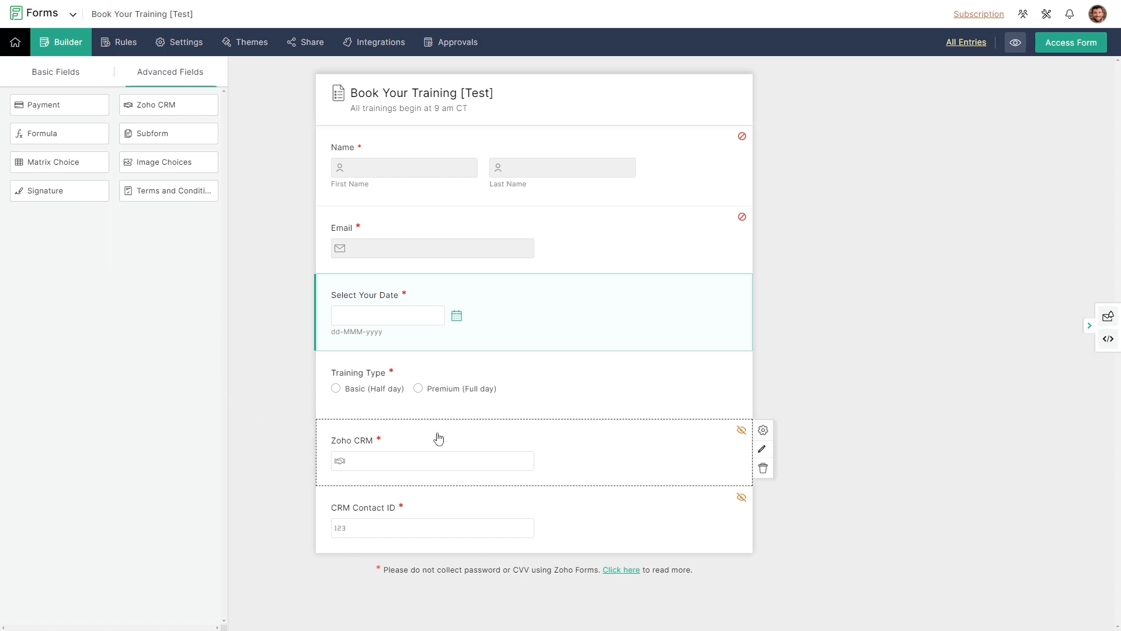
{"action": "left_click", "coordinate": [766, 451]}
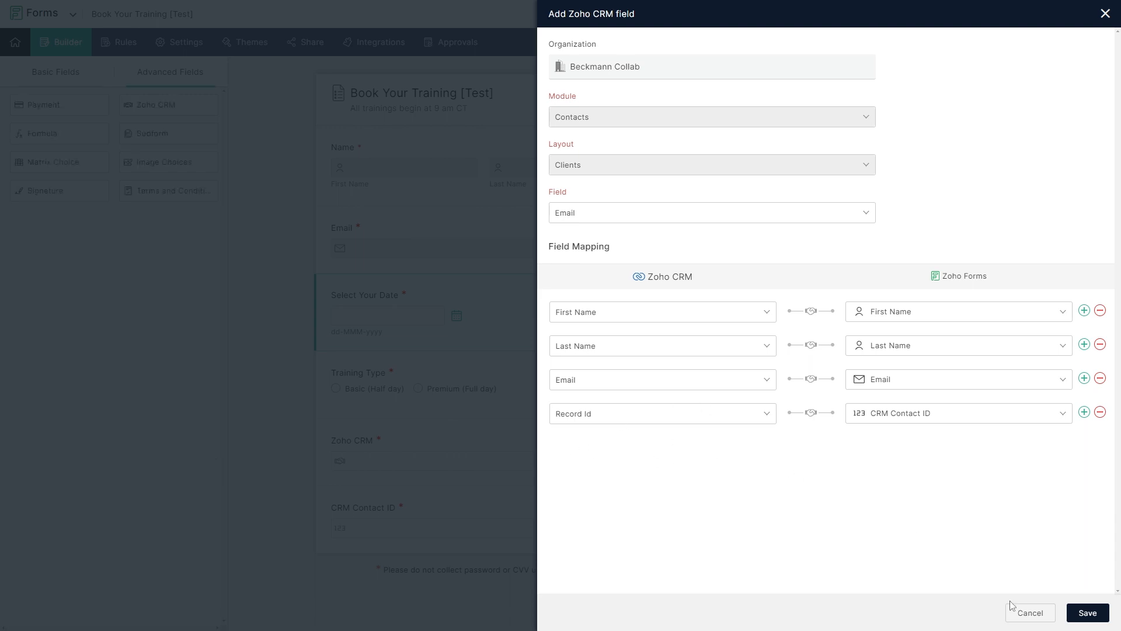
{"action": "left_click", "coordinate": [1027, 614]}
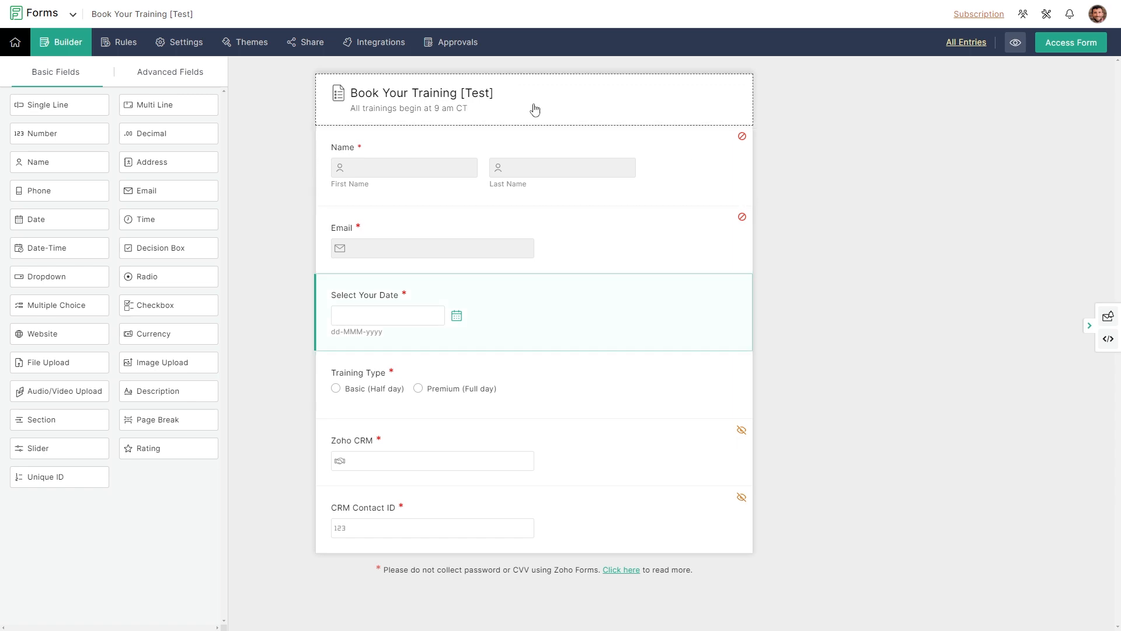
Step: Browse the form's Integrations list, scrolling through the available integrations
{"action": "left_click", "coordinate": [383, 46]}
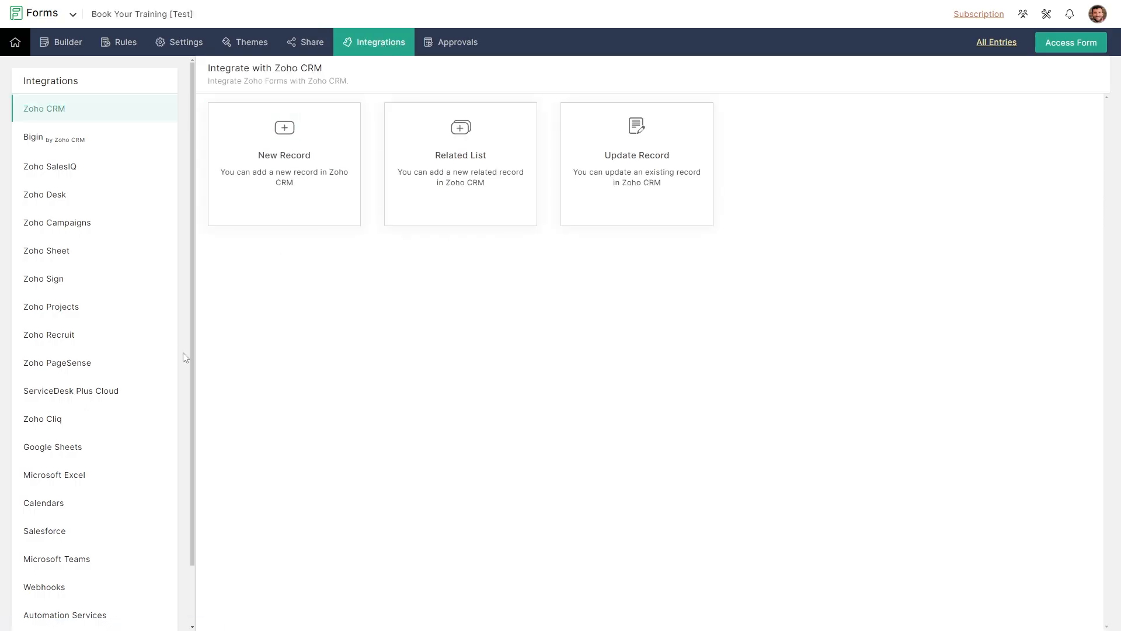
{"action": "scroll", "coordinate": [165, 405], "scroll_direction": "down", "scroll_amount": 2}
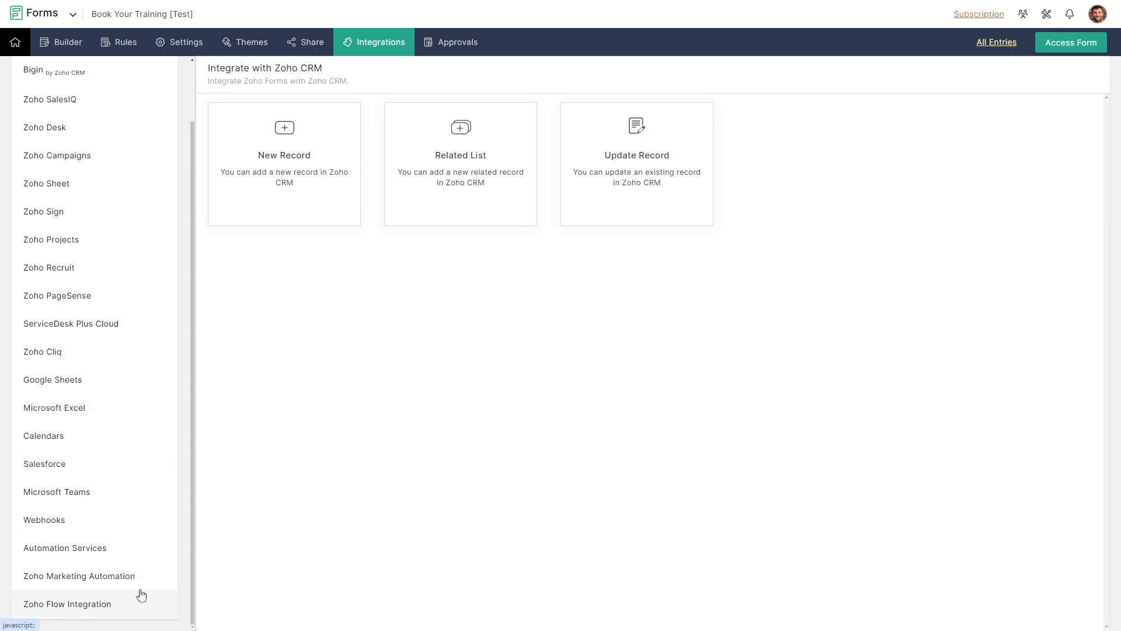
{"action": "scroll", "coordinate": [134, 379], "scroll_direction": "up", "scroll_amount": 2}
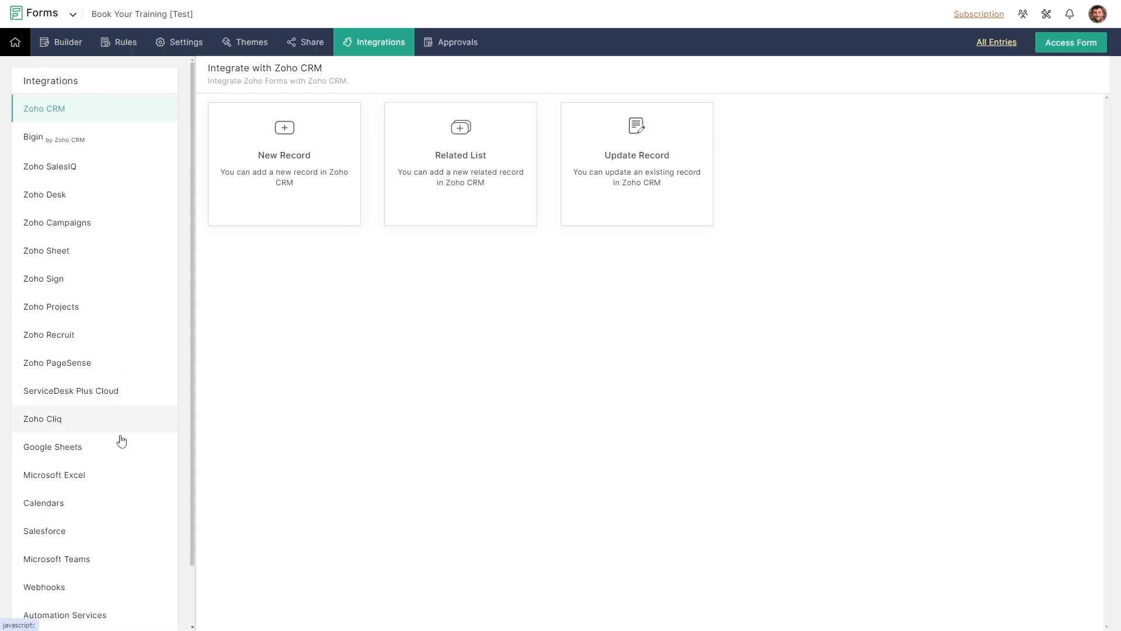
{"action": "scroll", "coordinate": [125, 518], "scroll_direction": "down", "scroll_amount": 2}
{"action": "scroll", "coordinate": [130, 209], "scroll_direction": "up", "scroll_amount": 2}
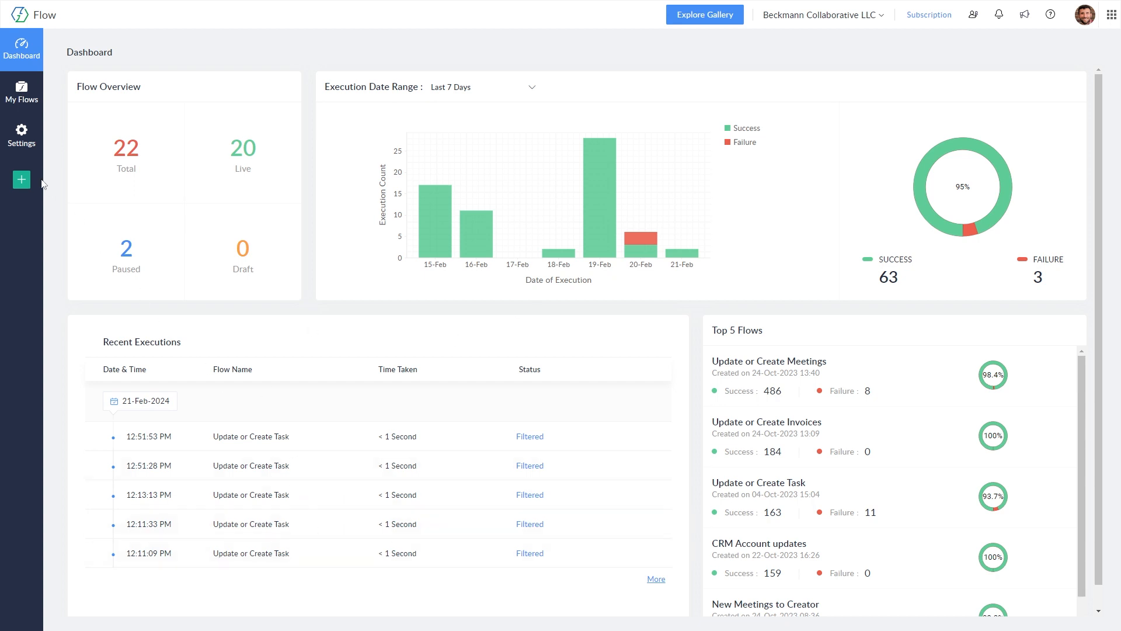
Step: Open Settings > Connections and review connections such as Zforms, Qbooks, Z_Writer and CRM All
{"action": "left_click", "coordinate": [23, 139]}
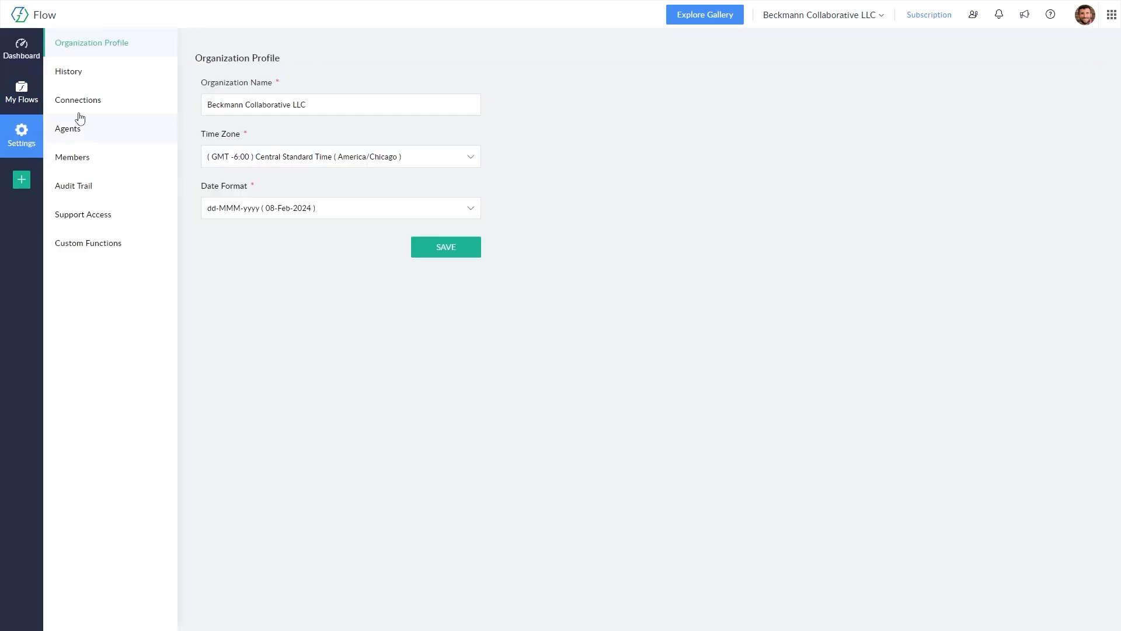
{"action": "left_click", "coordinate": [90, 107]}
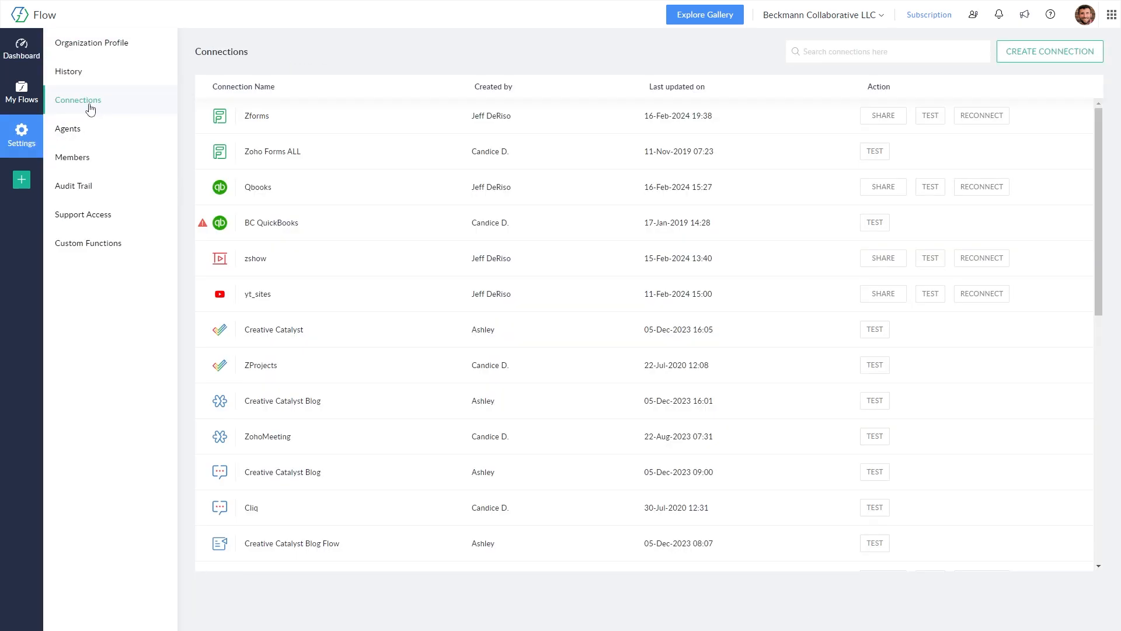
{"action": "scroll", "coordinate": [701, 474], "scroll_direction": "down", "scroll_amount": 10}
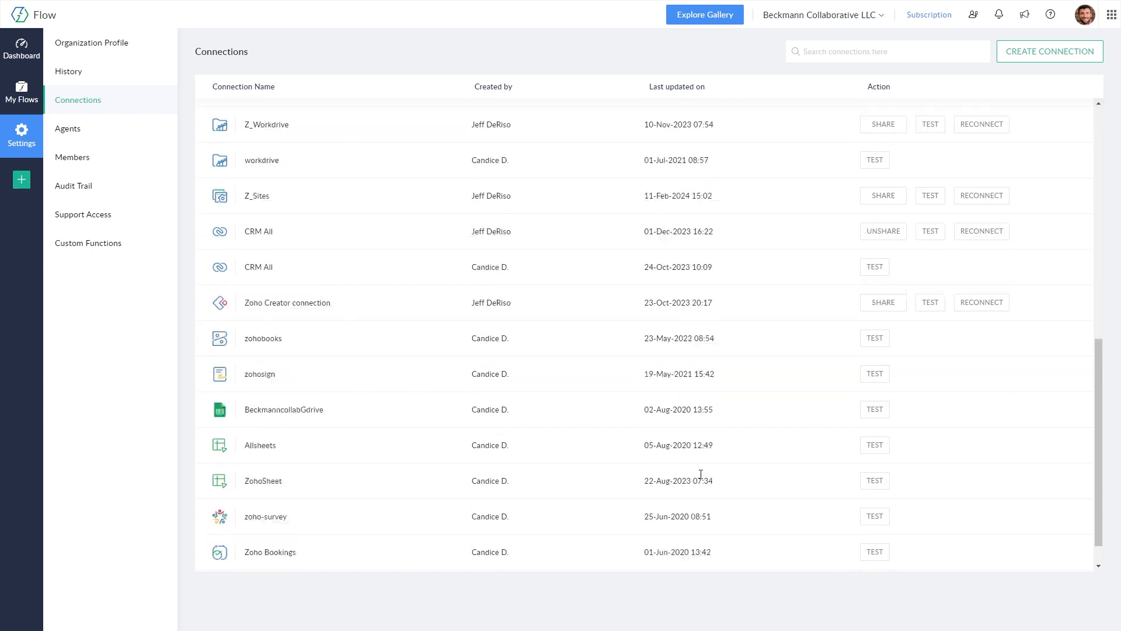
{"action": "scroll", "coordinate": [701, 476], "scroll_direction": "up", "scroll_amount": 10}
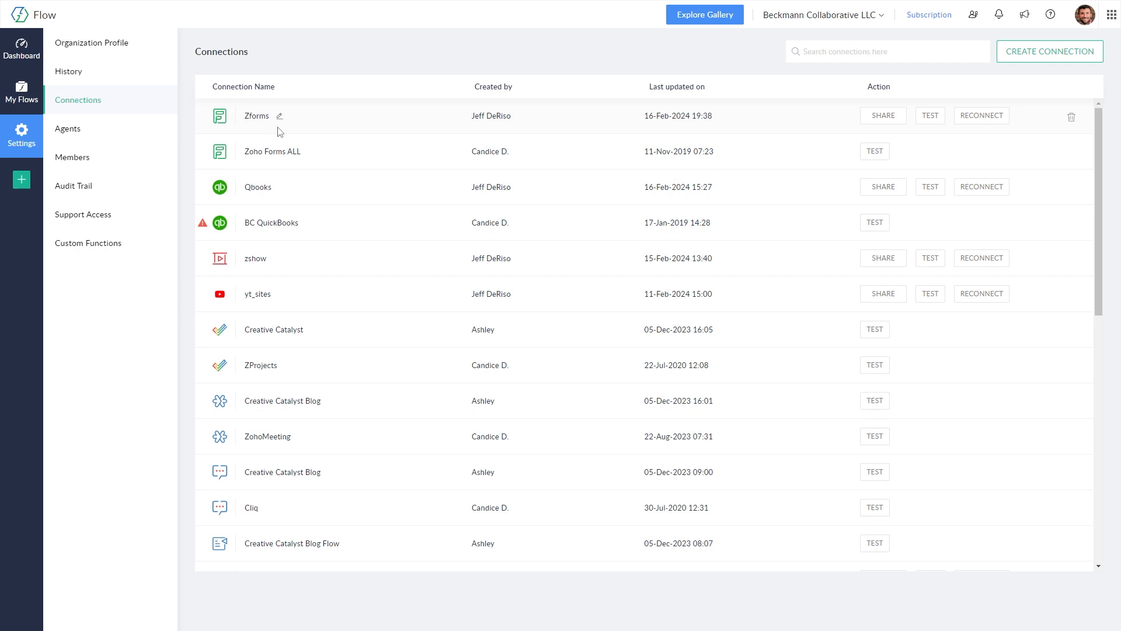
{"action": "scroll", "coordinate": [358, 227], "scroll_direction": "down", "scroll_amount": 7}
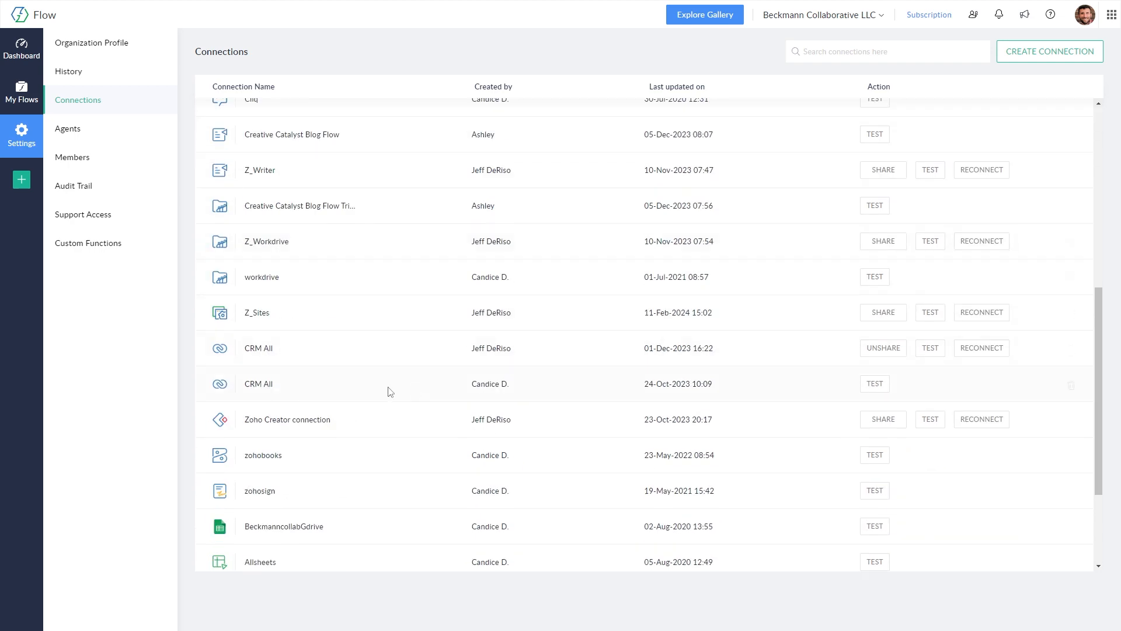
{"action": "scroll", "coordinate": [357, 387], "scroll_direction": "up", "scroll_amount": 7}
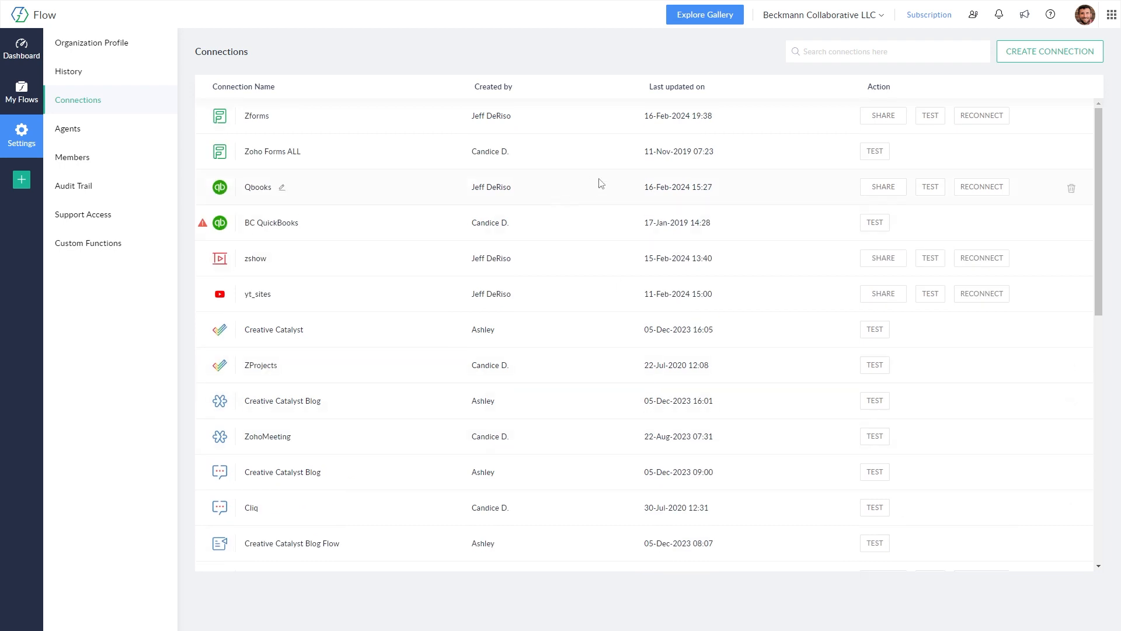
{"action": "left_click", "coordinate": [1050, 59]}
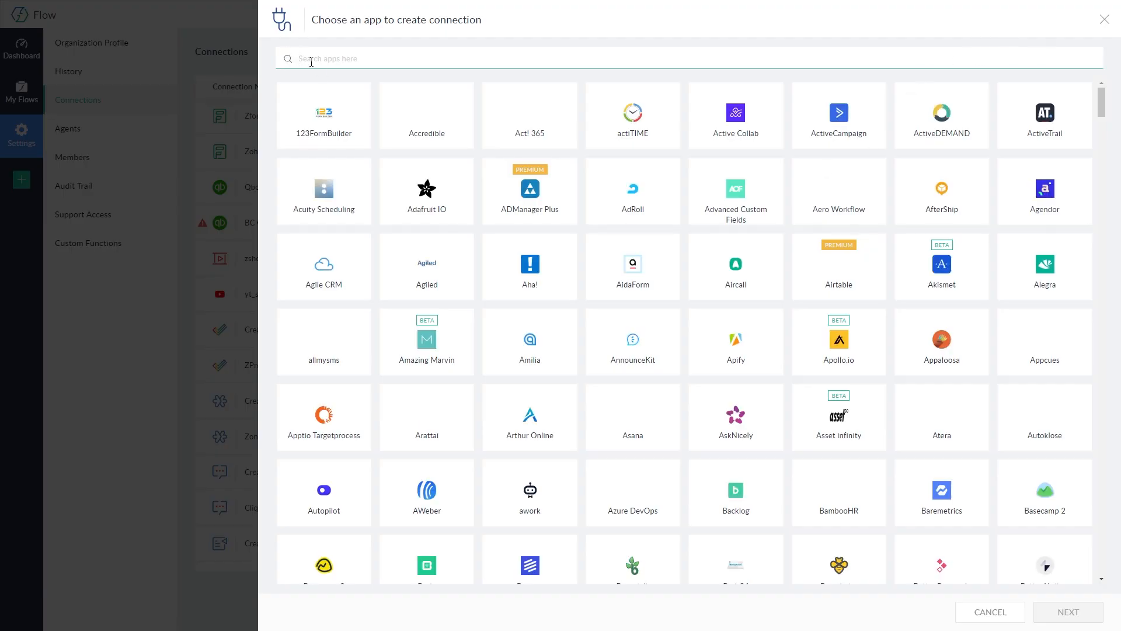
{"action": "type", "text": "quick"}
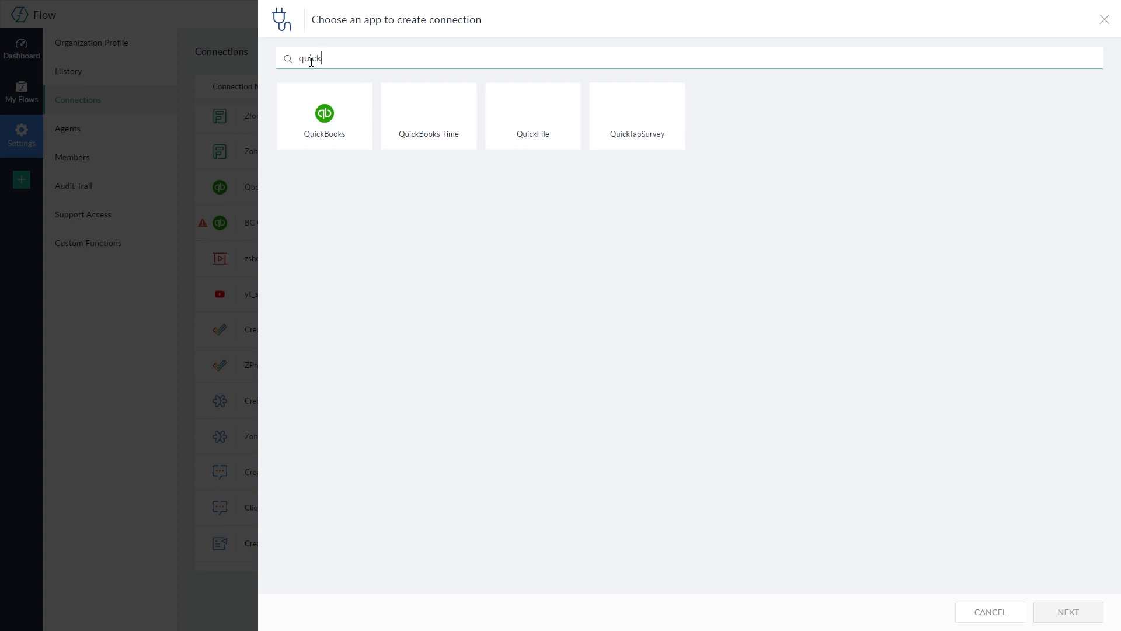
{"action": "left_click", "coordinate": [348, 124]}
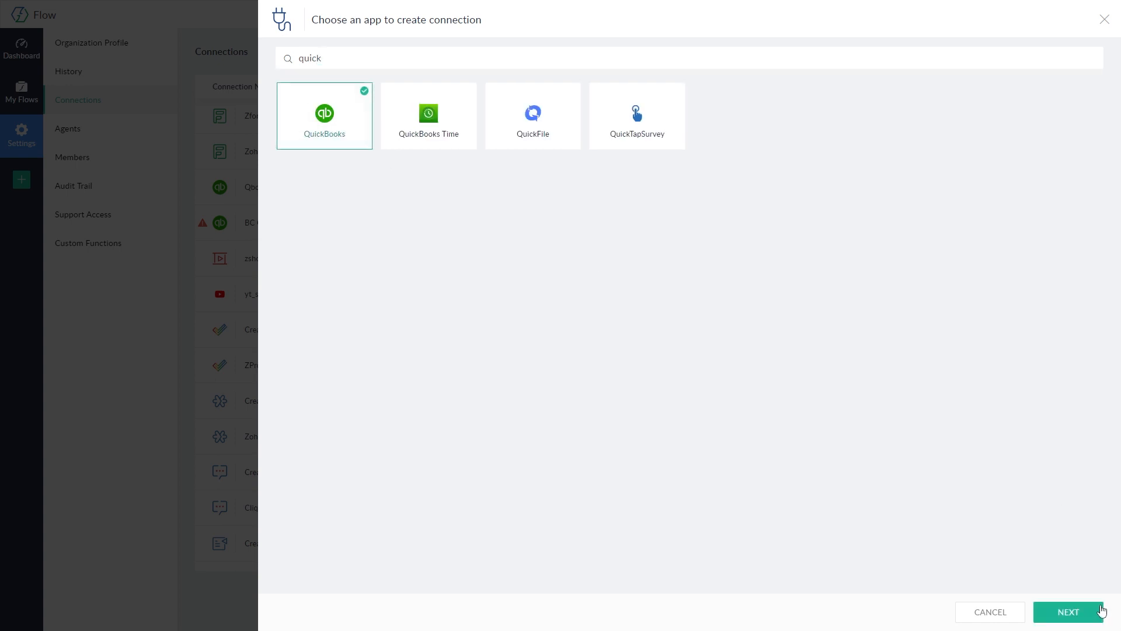
{"action": "left_click", "coordinate": [1093, 613]}
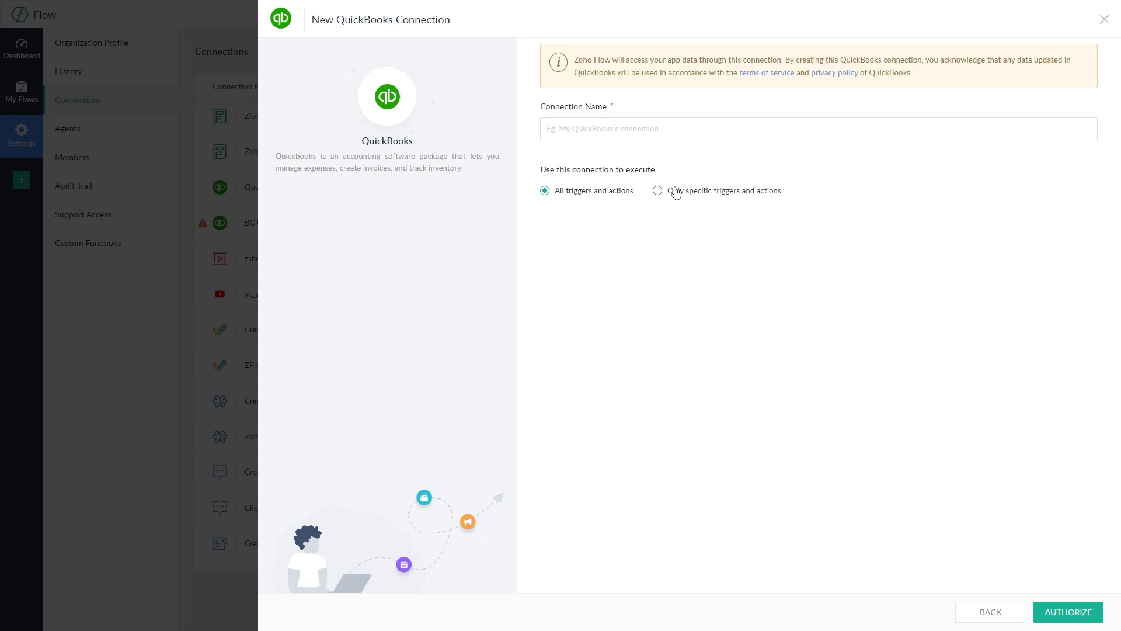
{"action": "left_click", "coordinate": [657, 127]}
{"action": "left_click", "coordinate": [1104, 20]}
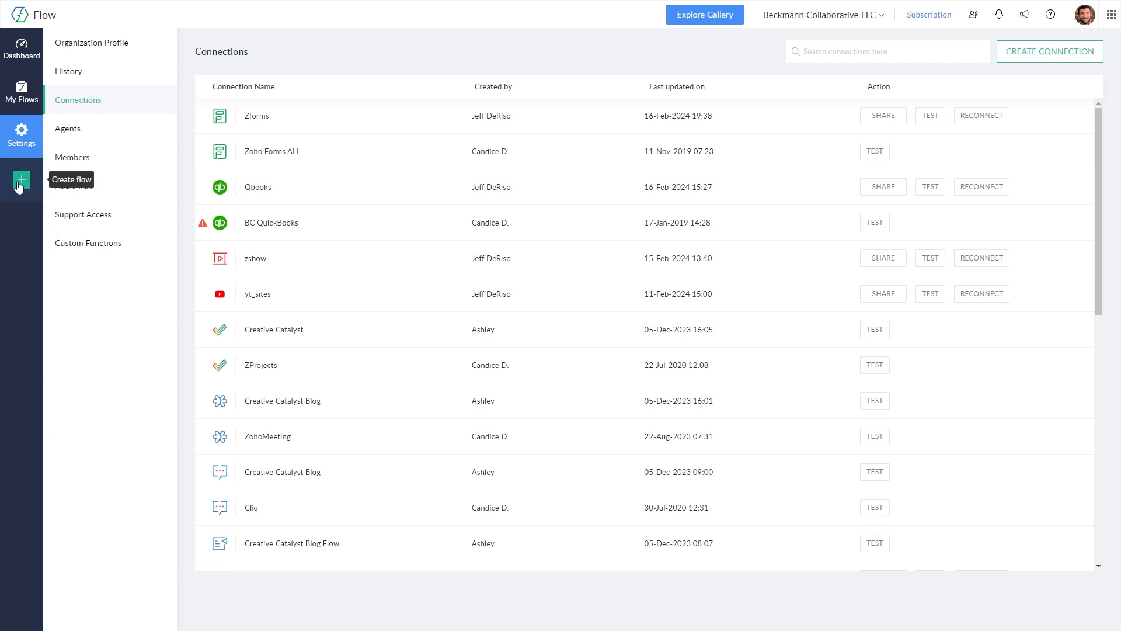
Step: Create flow 'Invoice Automation Test' described as 'Create and send invoice based on zoho forms submission'
{"action": "left_click", "coordinate": [21, 182]}
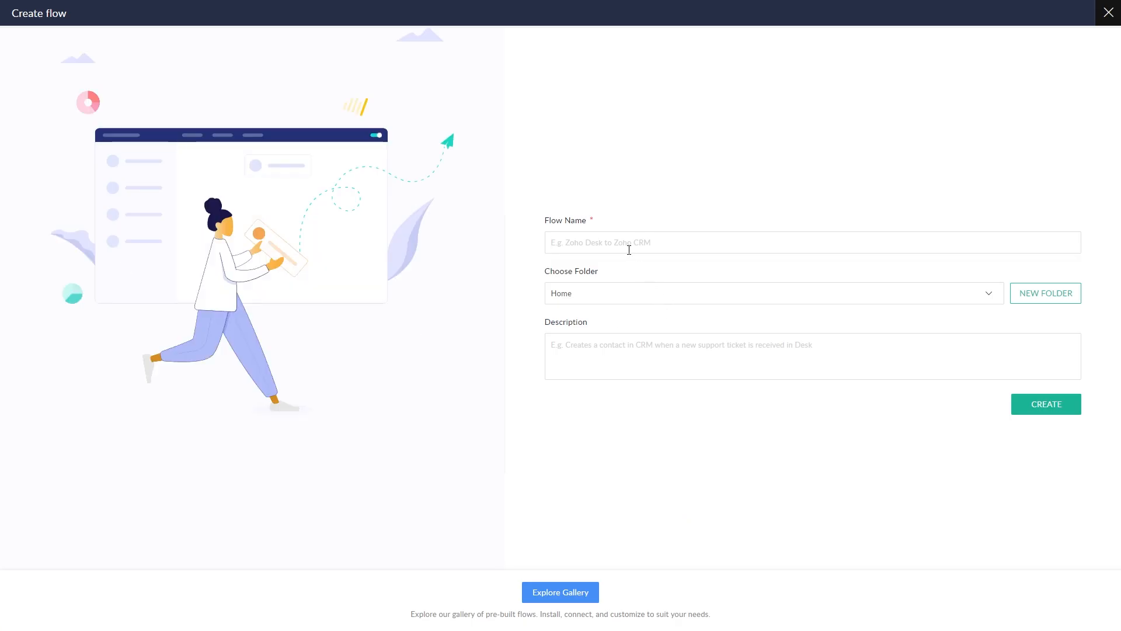
{"action": "type", "text": "Invoice Automation Test"}
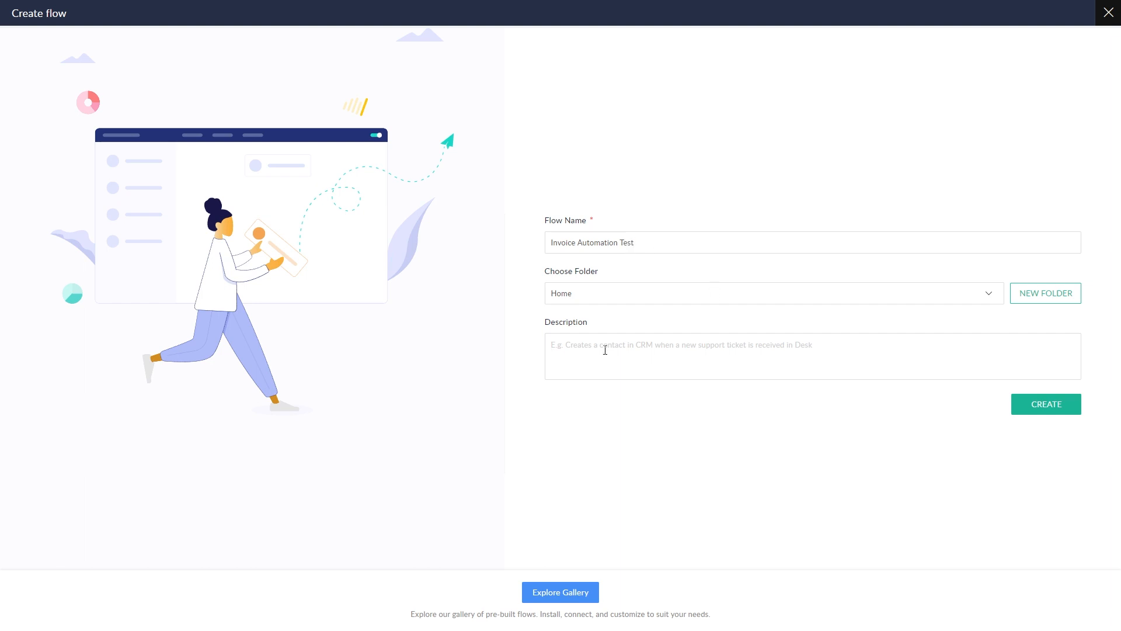
{"action": "type", "text": "Create "}
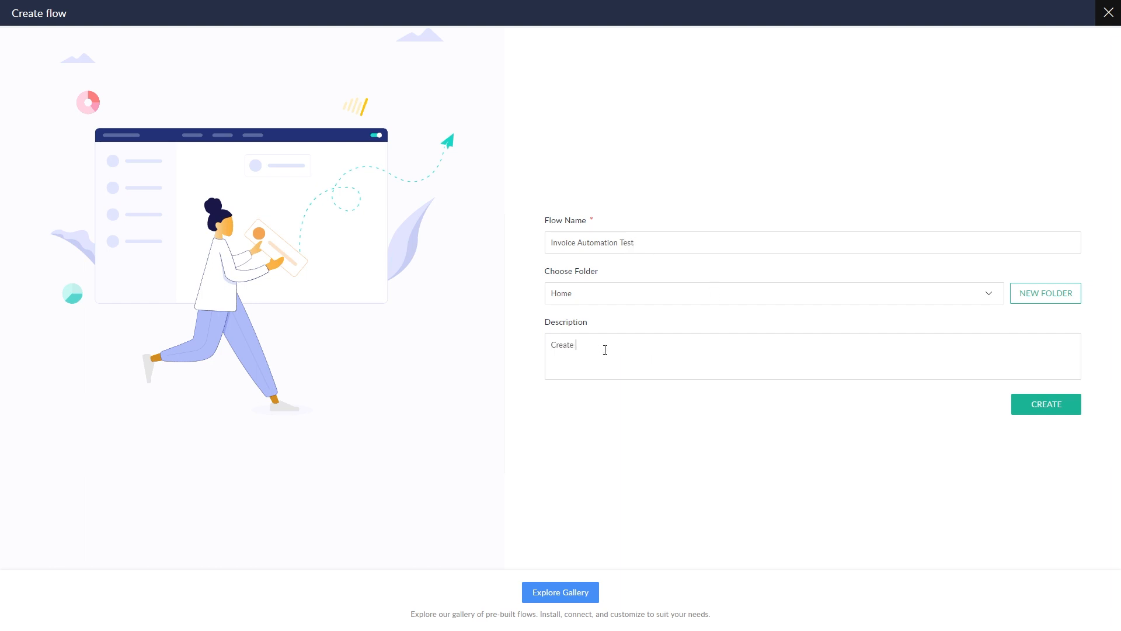
{"action": "type", "text": "and send invoice based on zoho forms submission"}
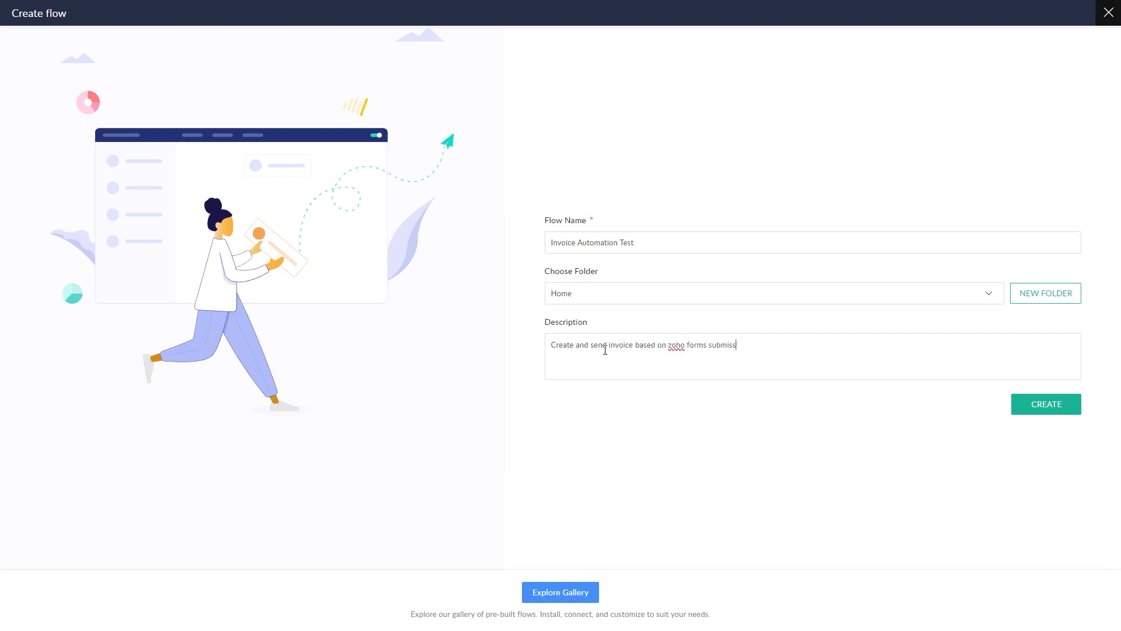
{"action": "left_click", "coordinate": [1060, 412]}
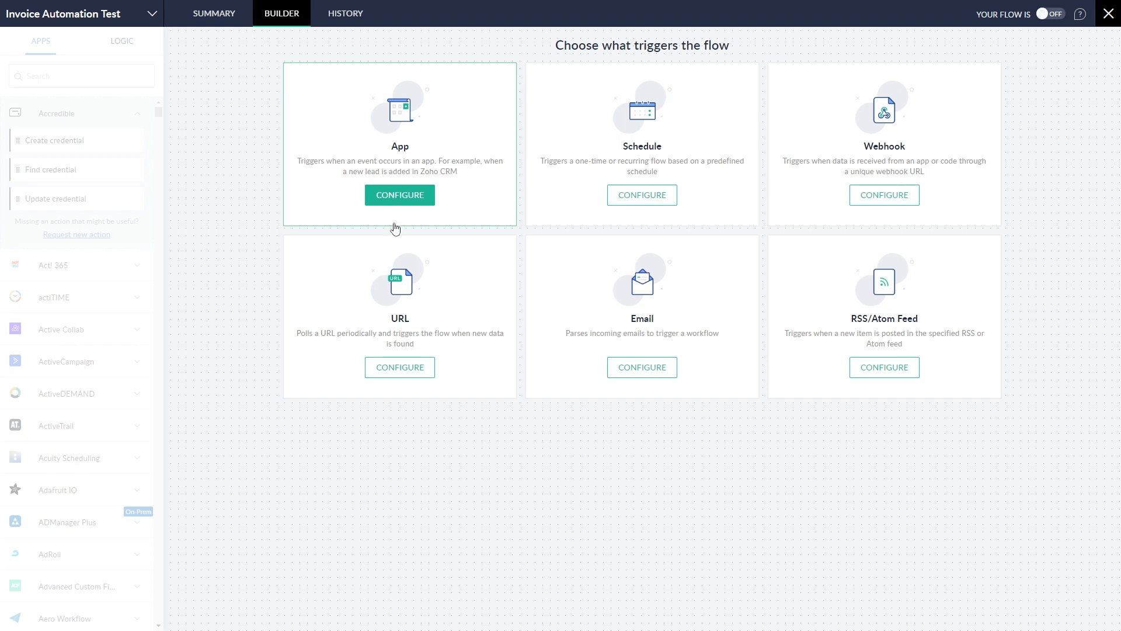
Step: Choose the Zoho Forms app trigger 'Entry submitted - New version'
{"action": "left_click", "coordinate": [395, 199]}
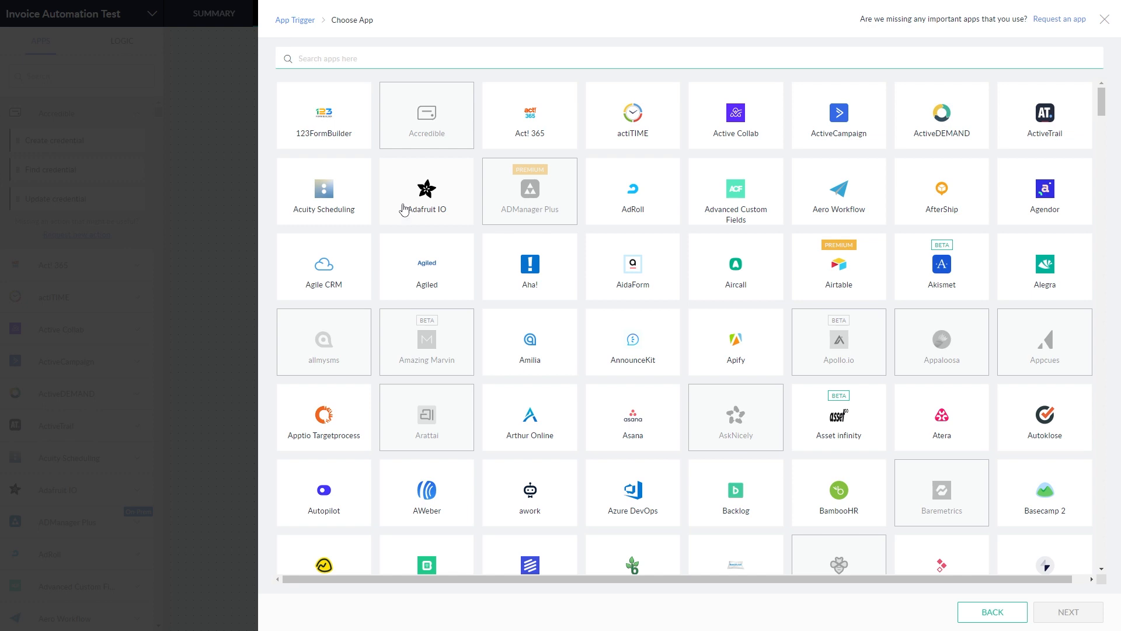
{"action": "type", "text": "zoho forms"}
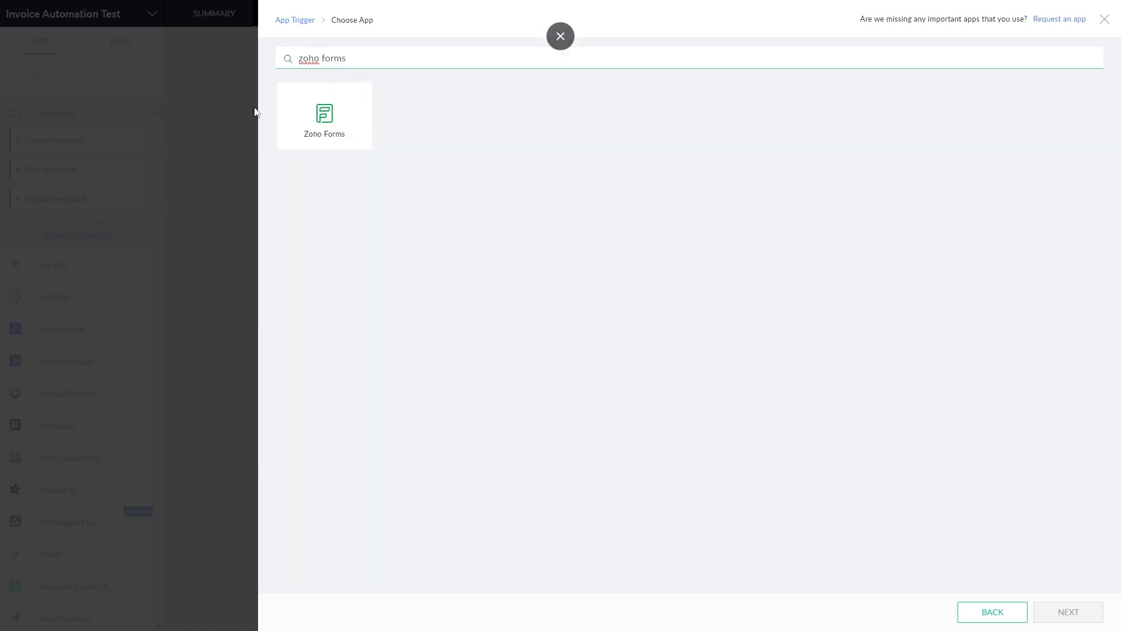
{"action": "left_click", "coordinate": [325, 117]}
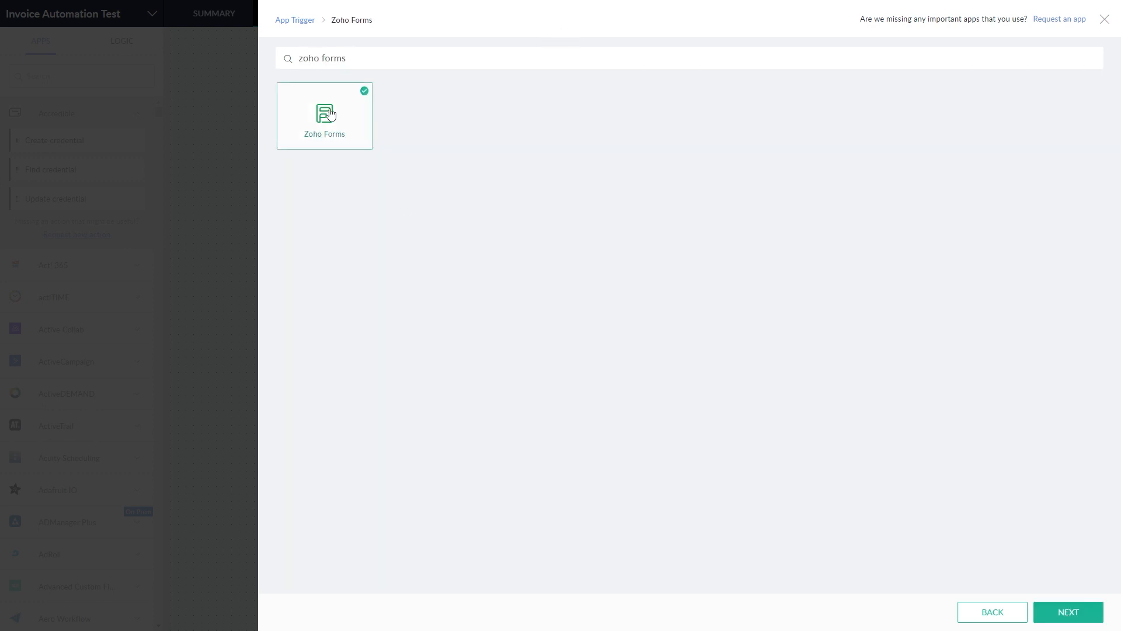
{"action": "left_click", "coordinate": [1061, 616]}
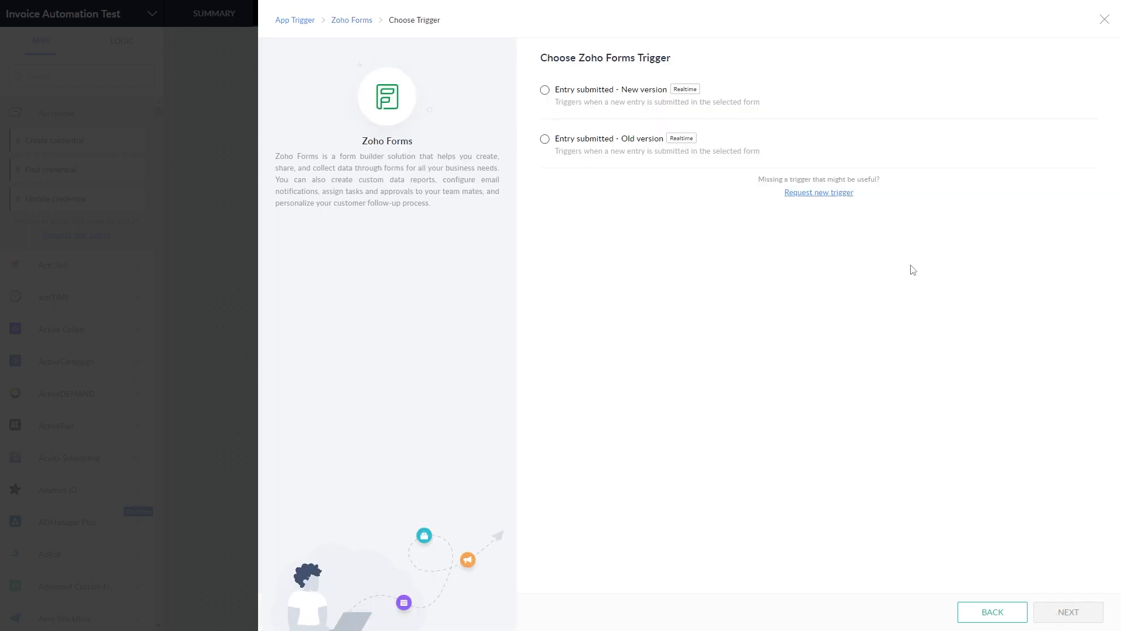
{"action": "left_click", "coordinate": [545, 94]}
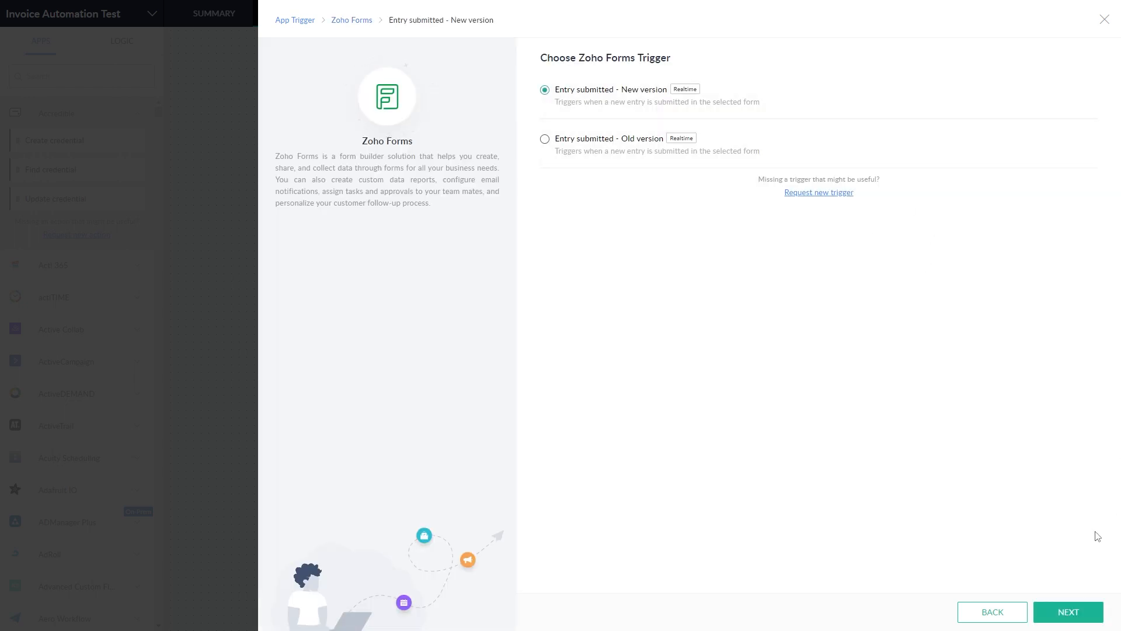
{"action": "left_click", "coordinate": [1069, 613]}
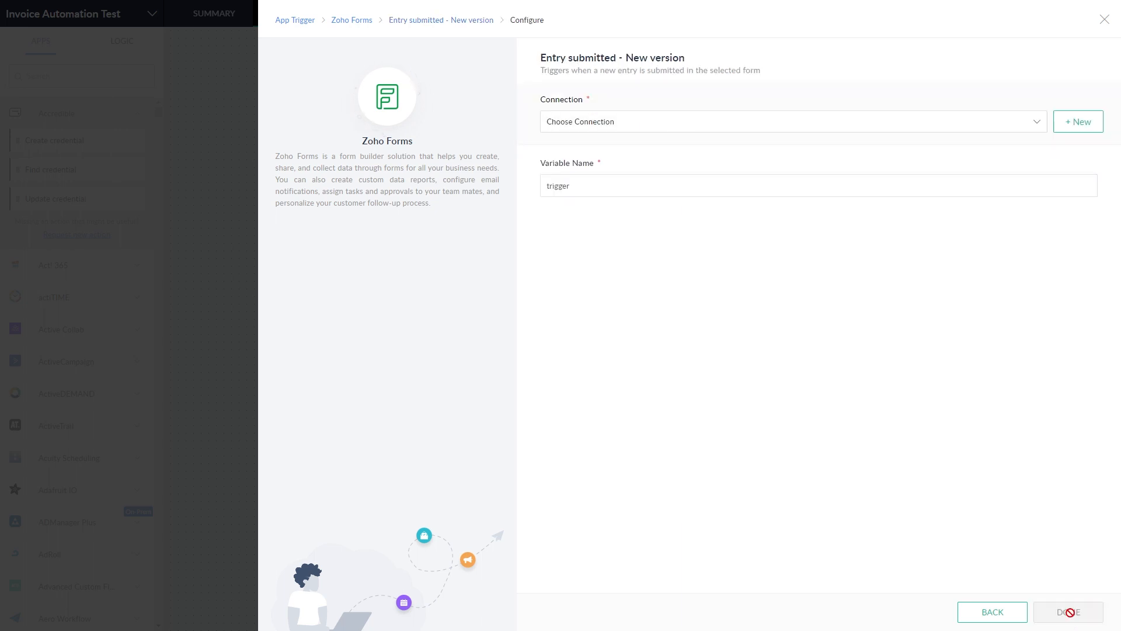
Step: Point the trigger at the Zforms connection and Book Your Training [Test] form, no filter criteria
{"action": "left_click", "coordinate": [658, 134]}
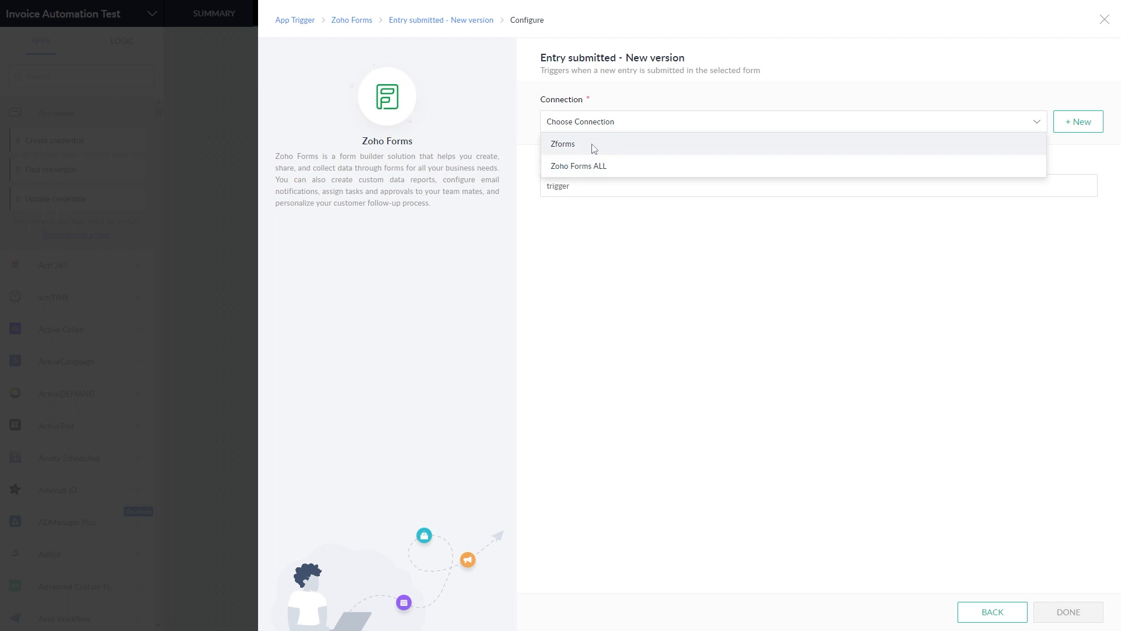
{"action": "left_click", "coordinate": [592, 144]}
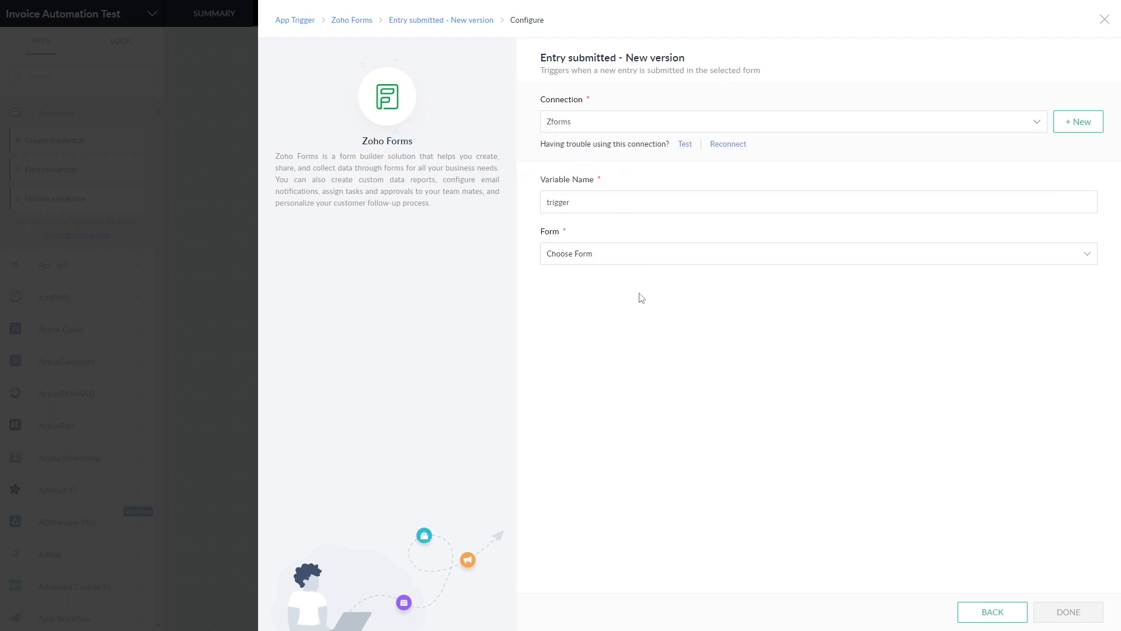
{"action": "left_click", "coordinate": [632, 261]}
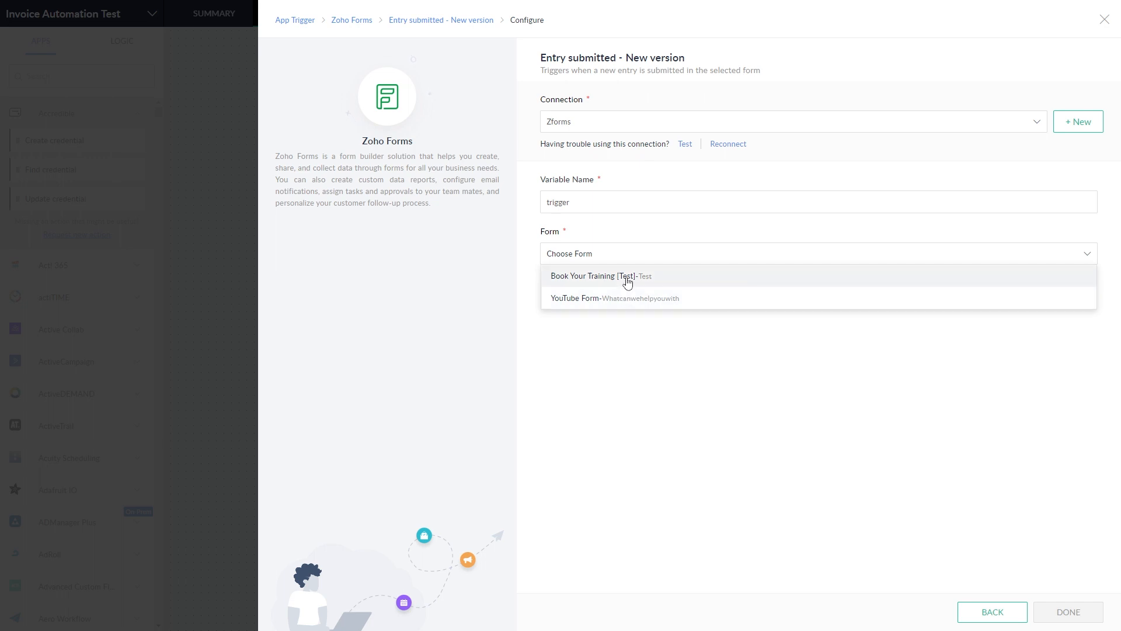
{"action": "left_click", "coordinate": [628, 282]}
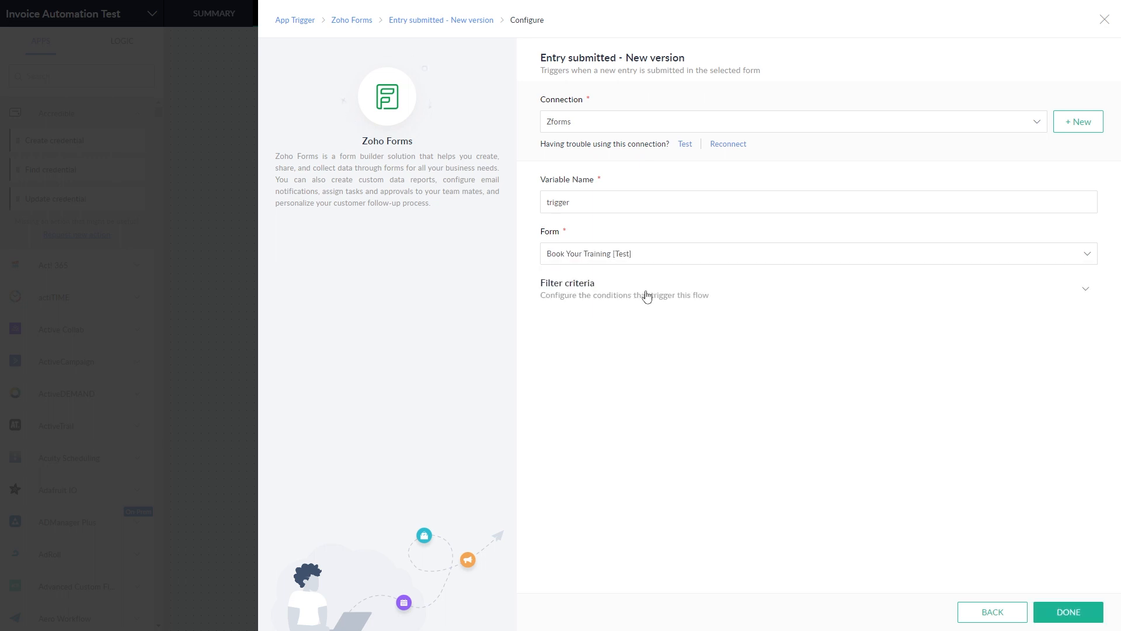
{"action": "left_click", "coordinate": [795, 299]}
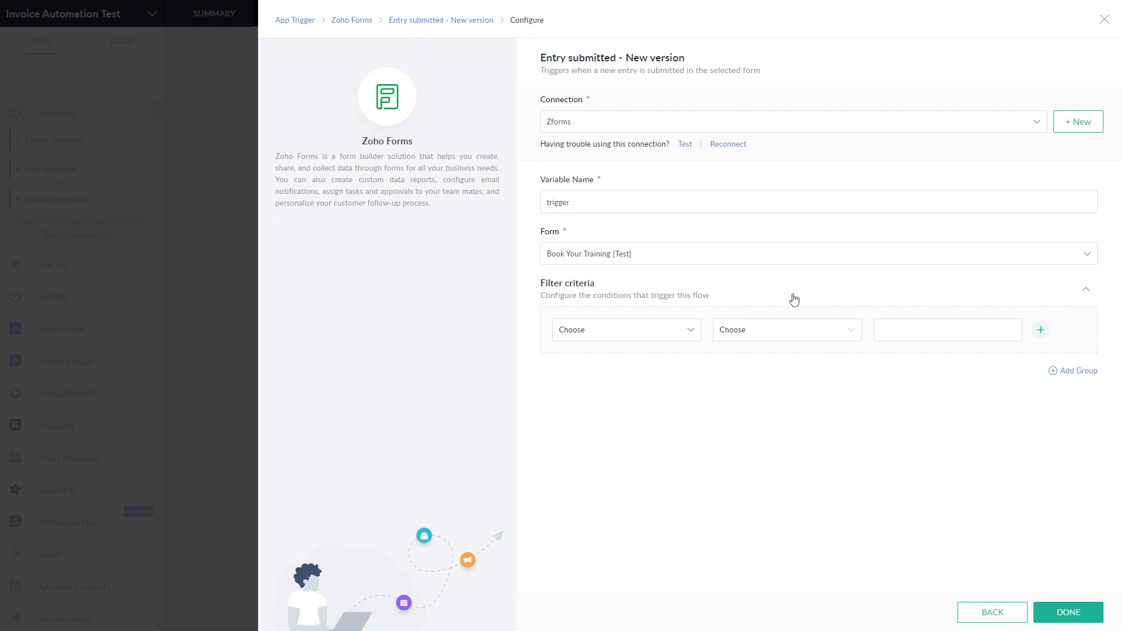
{"action": "left_click", "coordinate": [794, 300]}
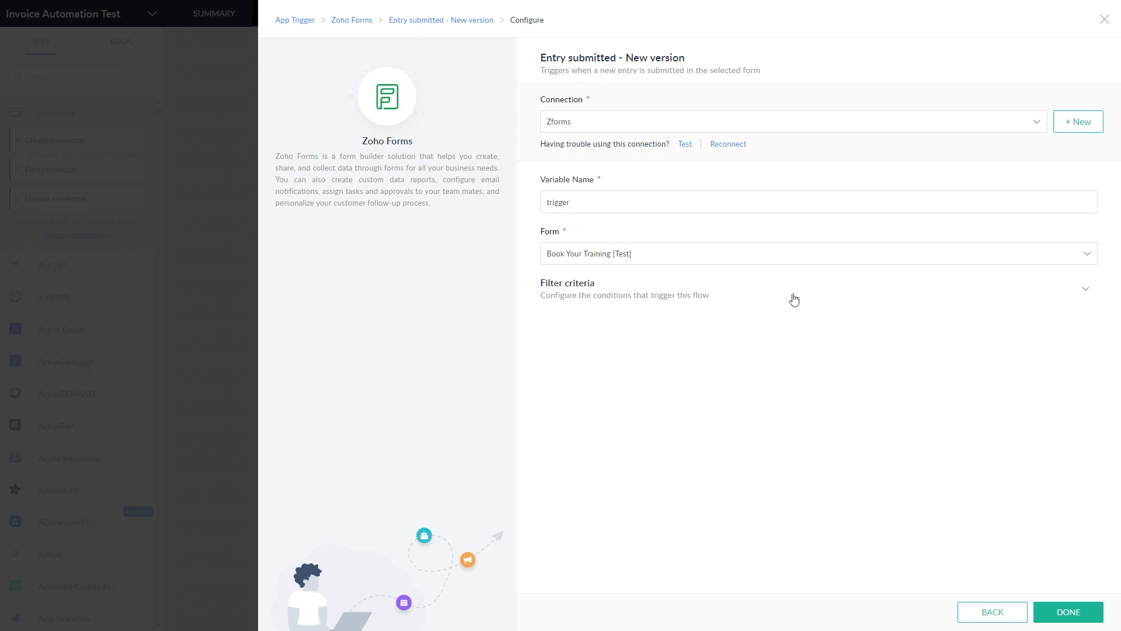
{"action": "left_click", "coordinate": [1062, 610]}
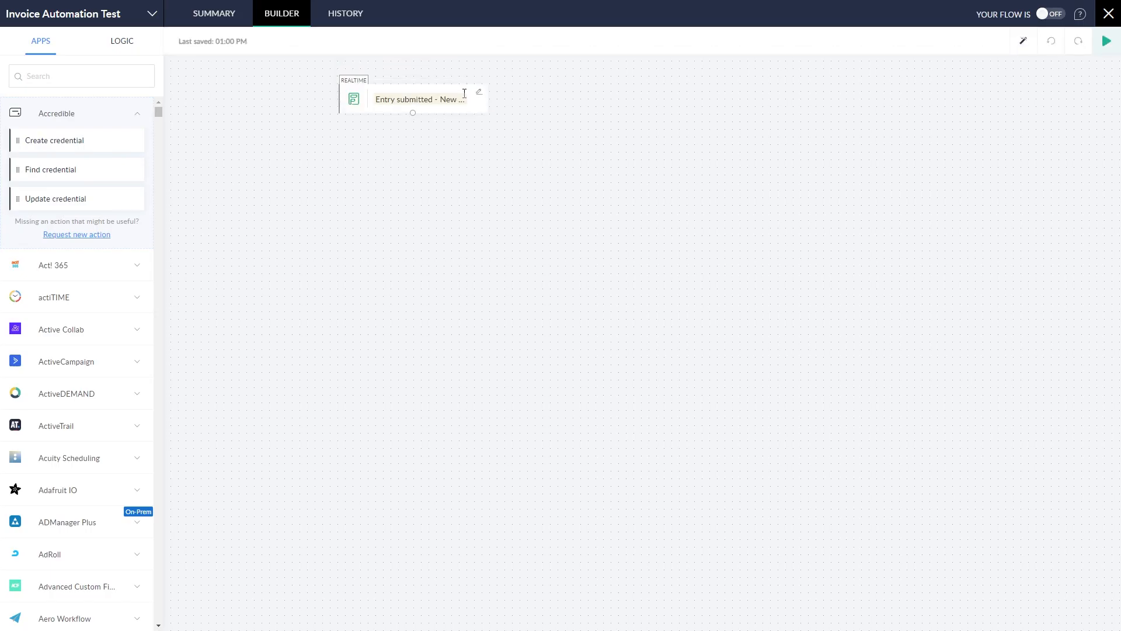
Step: Add a Zoho CRM Fetch contact step using CRM All, named fetch_CRM_contact
{"action": "left_click_drag", "start_coordinate": [418, 88], "coordinate": [523, 101]}
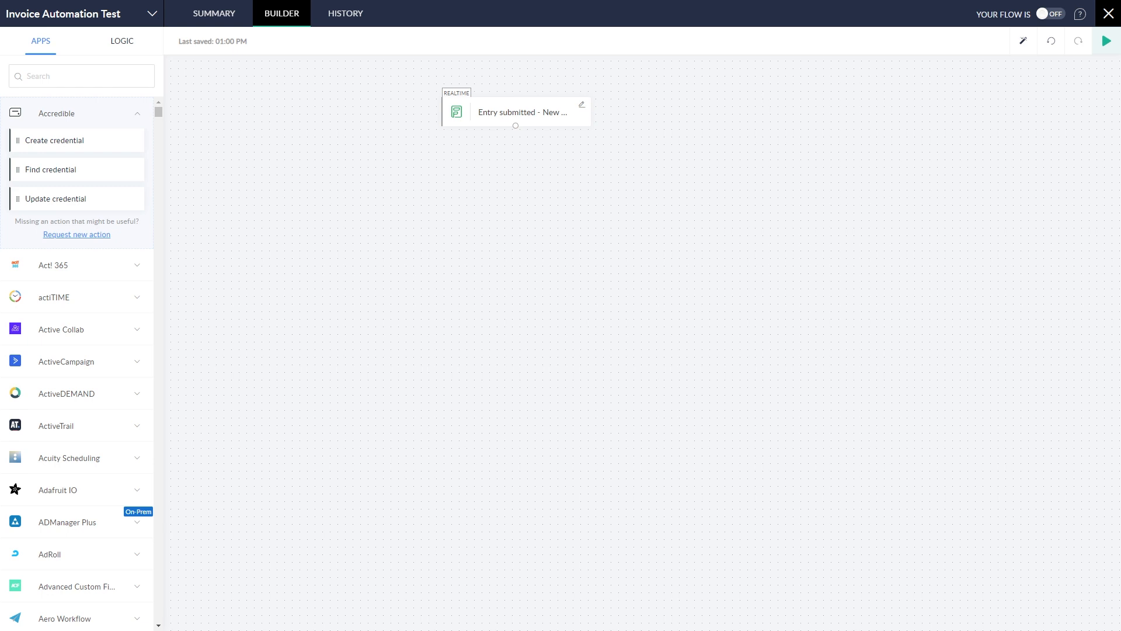
{"action": "left_click", "coordinate": [72, 80]}
{"action": "type", "text": "zoho crm"}
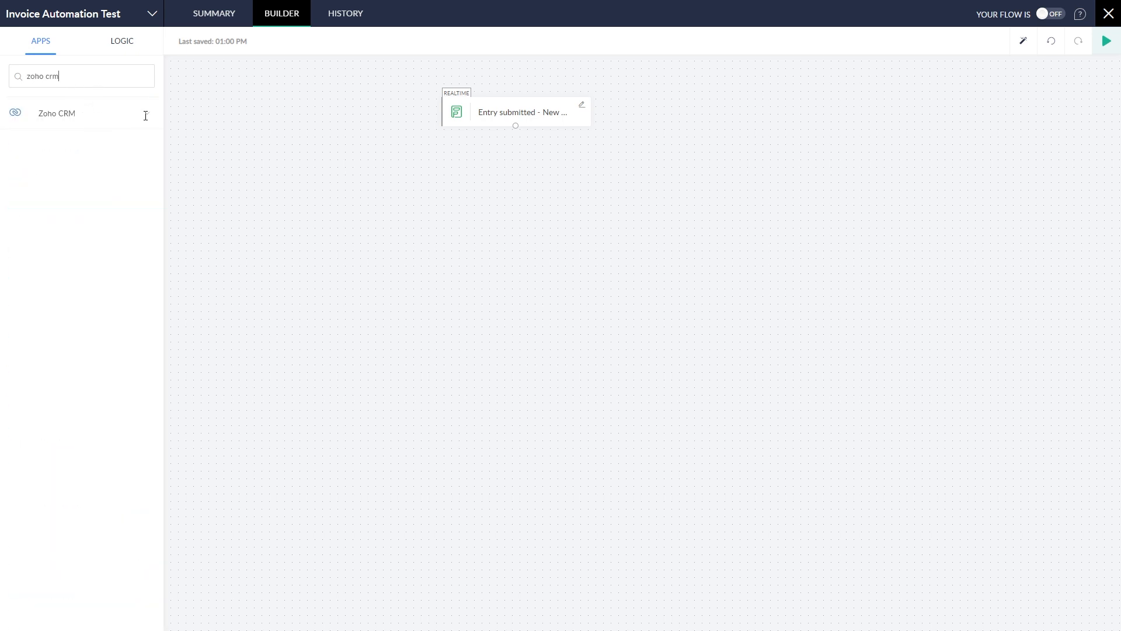
{"action": "left_click", "coordinate": [145, 117]}
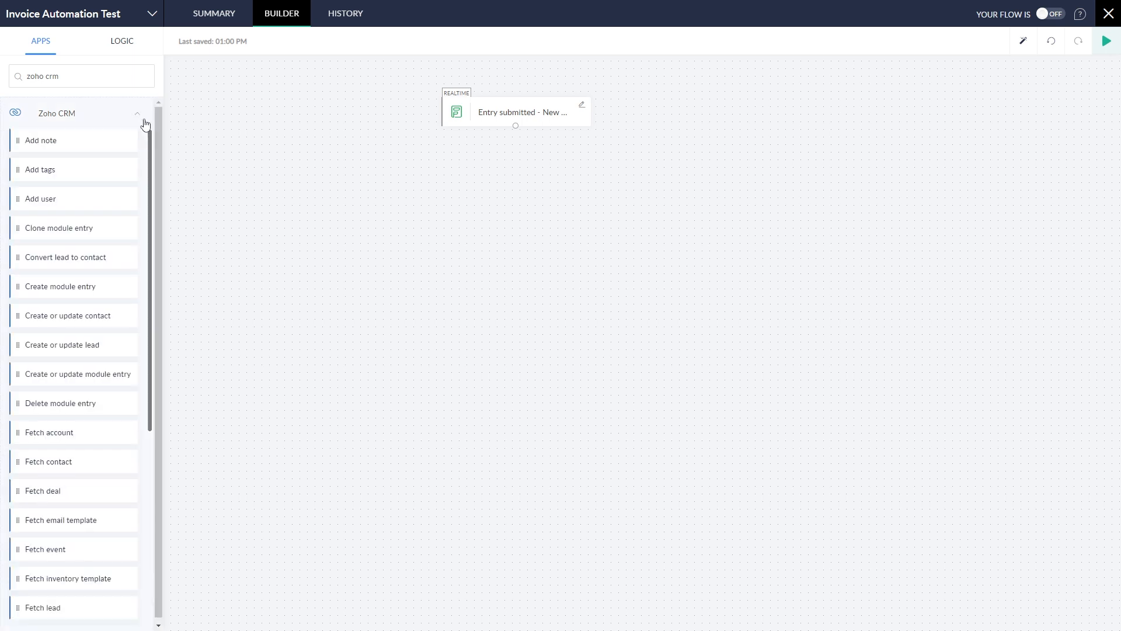
{"action": "scroll", "coordinate": [123, 292], "scroll_direction": "down", "scroll_amount": 2}
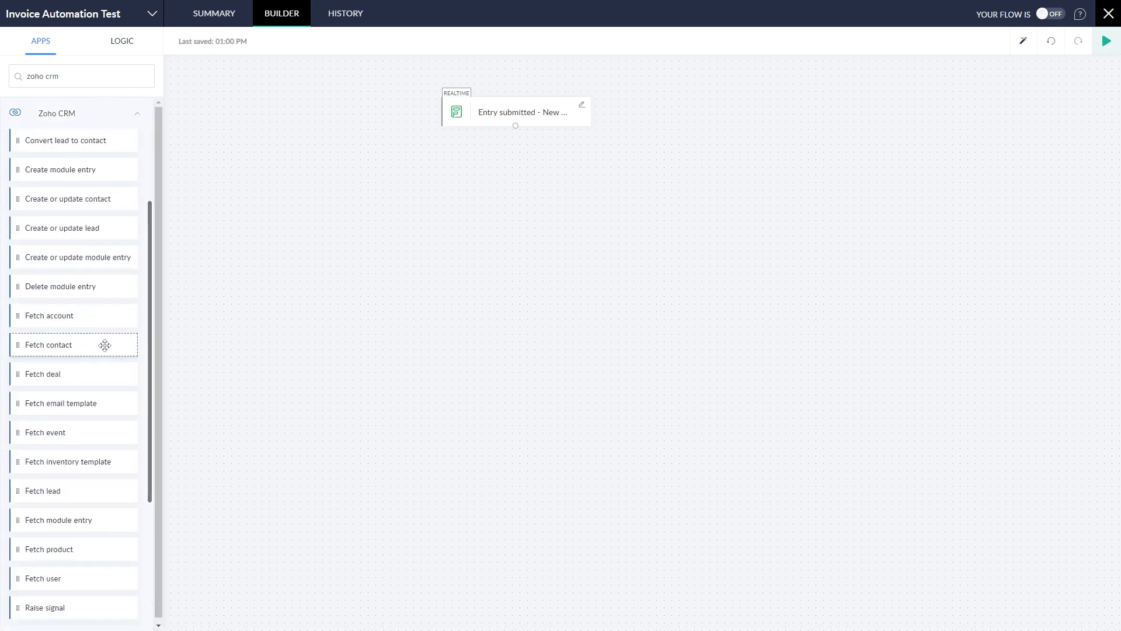
{"action": "left_click_drag", "start_coordinate": [104, 345], "coordinate": [546, 168]}
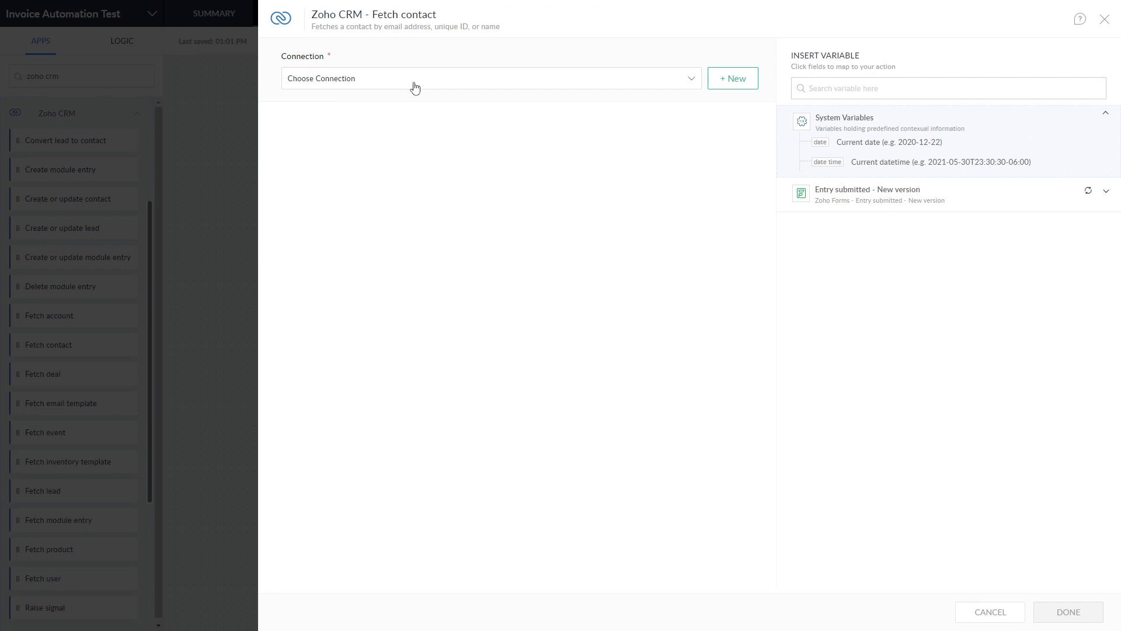
{"action": "left_click", "coordinate": [413, 85]}
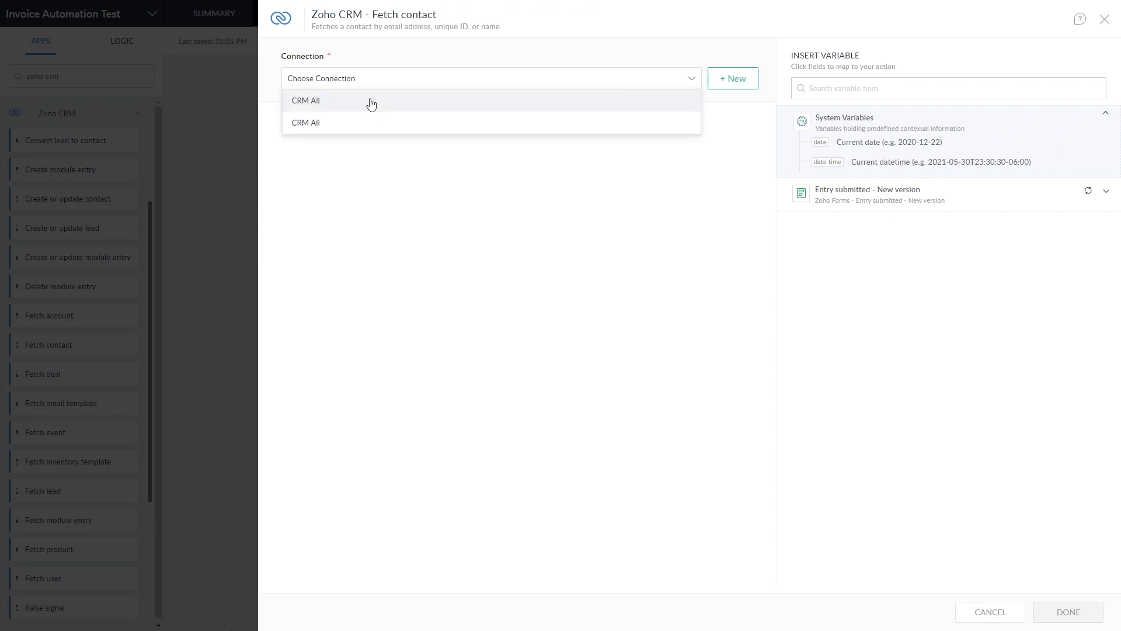
{"action": "left_click", "coordinate": [371, 102]}
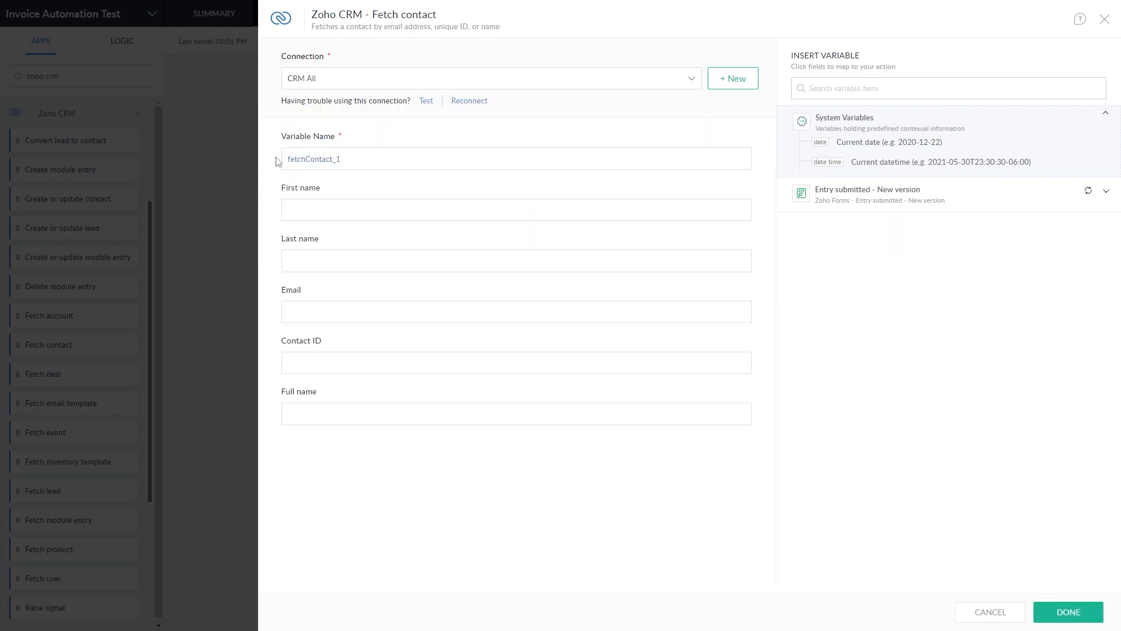
{"action": "key", "text": "ctrl+a"}
{"action": "type", "text": "fetch_CRM_contact"}
Step: Map form First Name, Last Name, Email and CRM Contact ID into Fetch contact and save
{"action": "left_click", "coordinate": [1017, 206]}
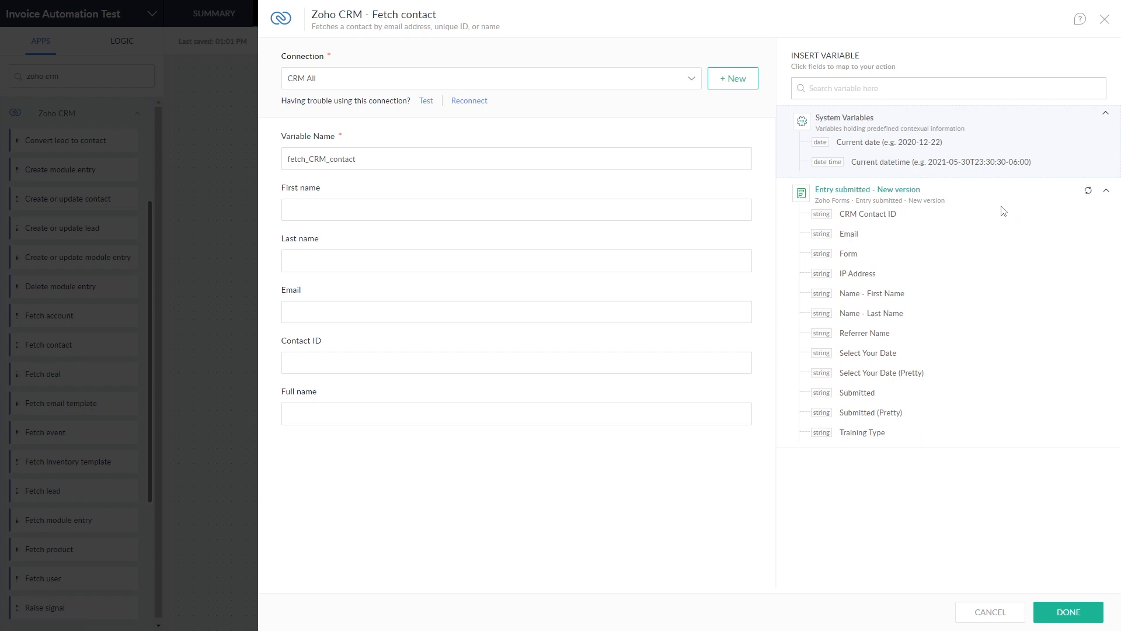
{"action": "left_click", "coordinate": [414, 213]}
{"action": "left_click", "coordinate": [876, 294]}
{"action": "left_click", "coordinate": [322, 251]}
{"action": "left_click", "coordinate": [876, 314]}
{"action": "left_click", "coordinate": [348, 313]}
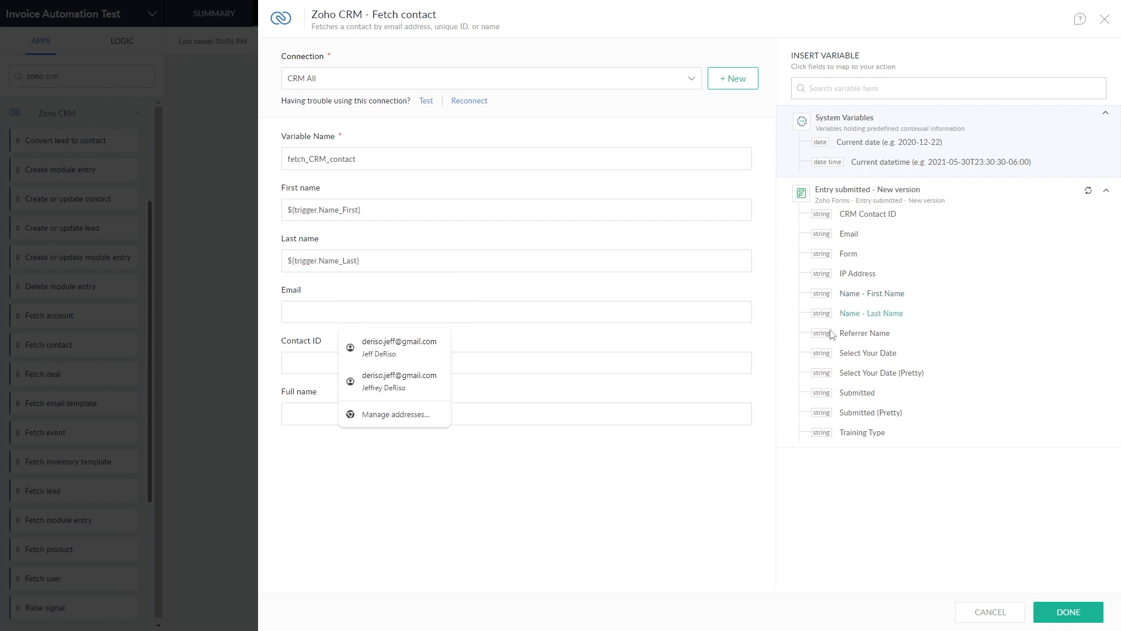
{"action": "left_click", "coordinate": [855, 236]}
{"action": "left_click", "coordinate": [372, 360]}
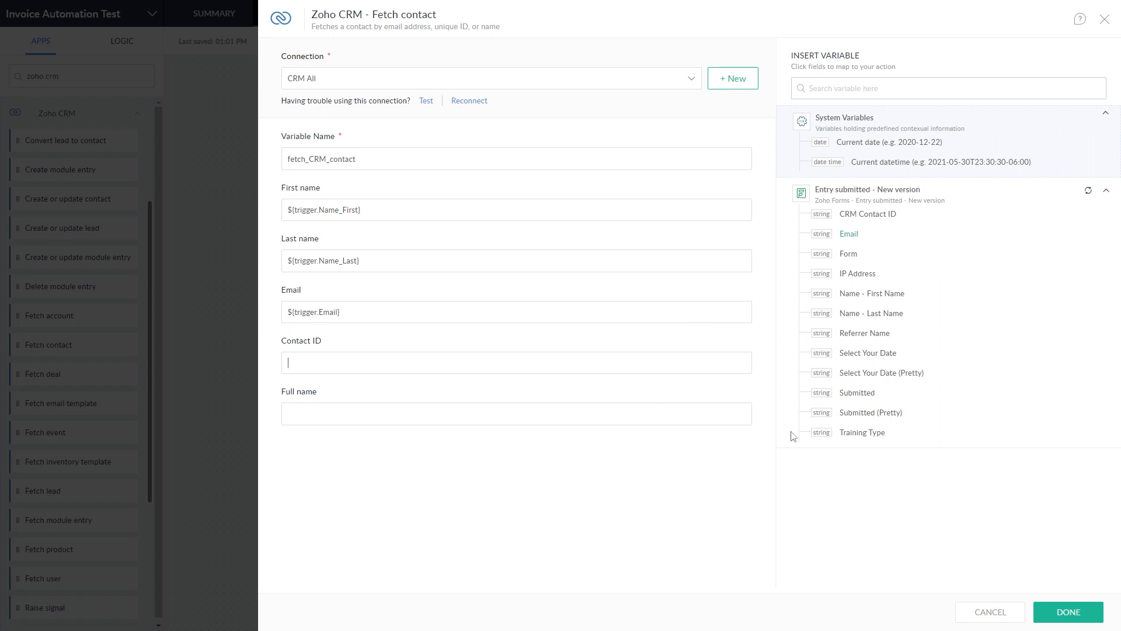
{"action": "left_click", "coordinate": [868, 215]}
{"action": "left_click", "coordinate": [1089, 621]}
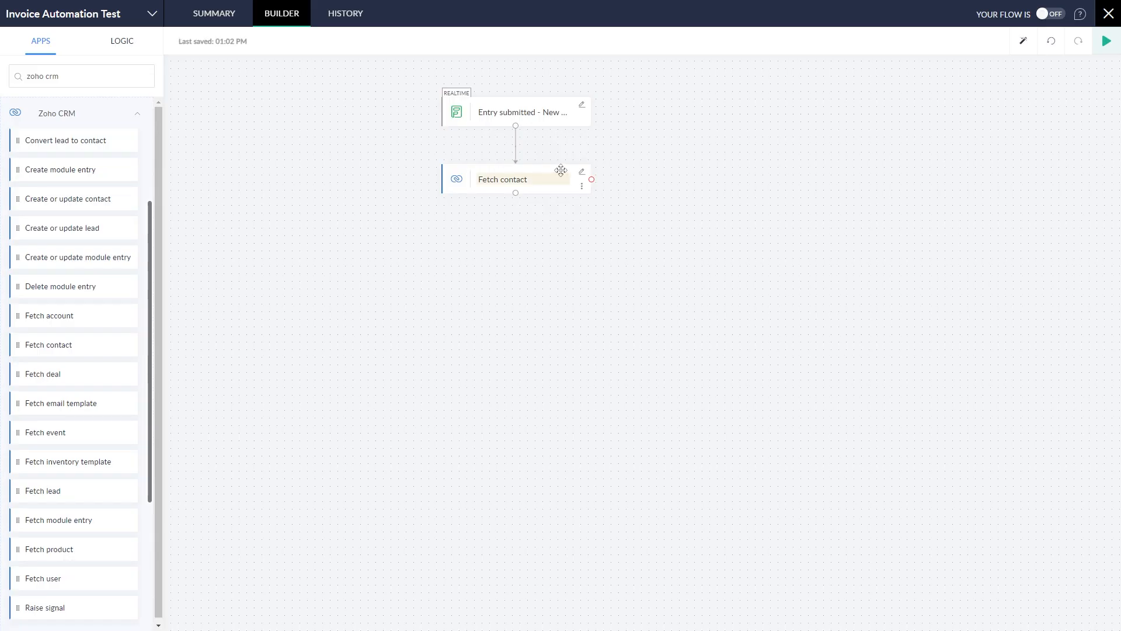
Step: Search 'quickbooks' and drop Fetch customer by name or email under the Fetch contact step
{"action": "left_click_drag", "start_coordinate": [561, 170], "coordinate": [534, 151]}
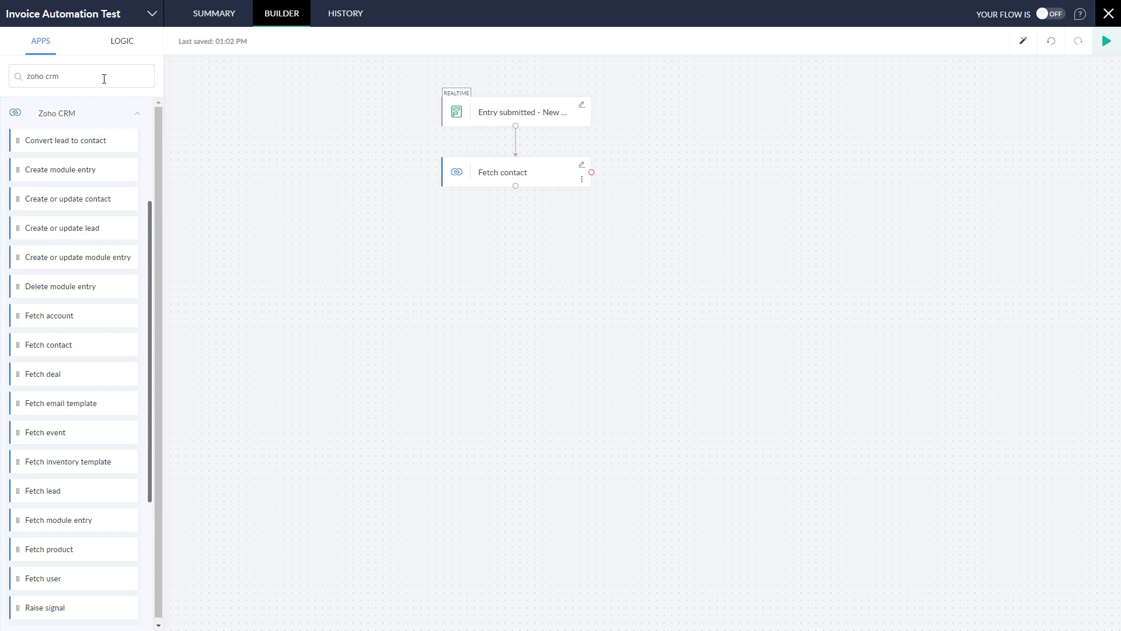
{"action": "key", "text": "ctrl+a"}
{"action": "type", "text": "quickbooks"}
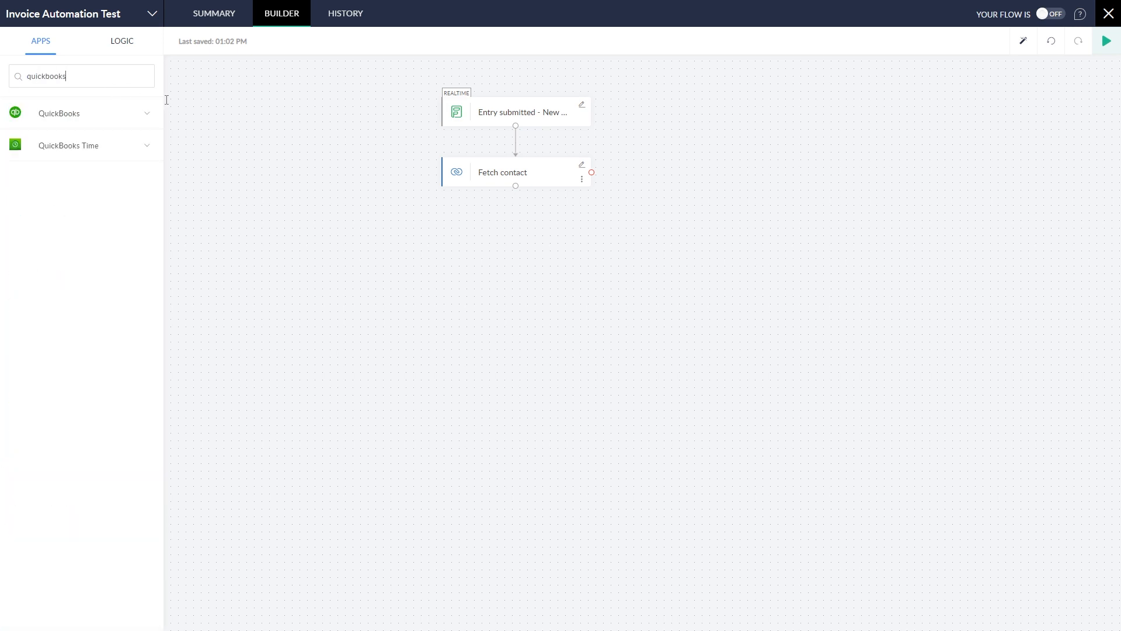
{"action": "left_click", "coordinate": [147, 115]}
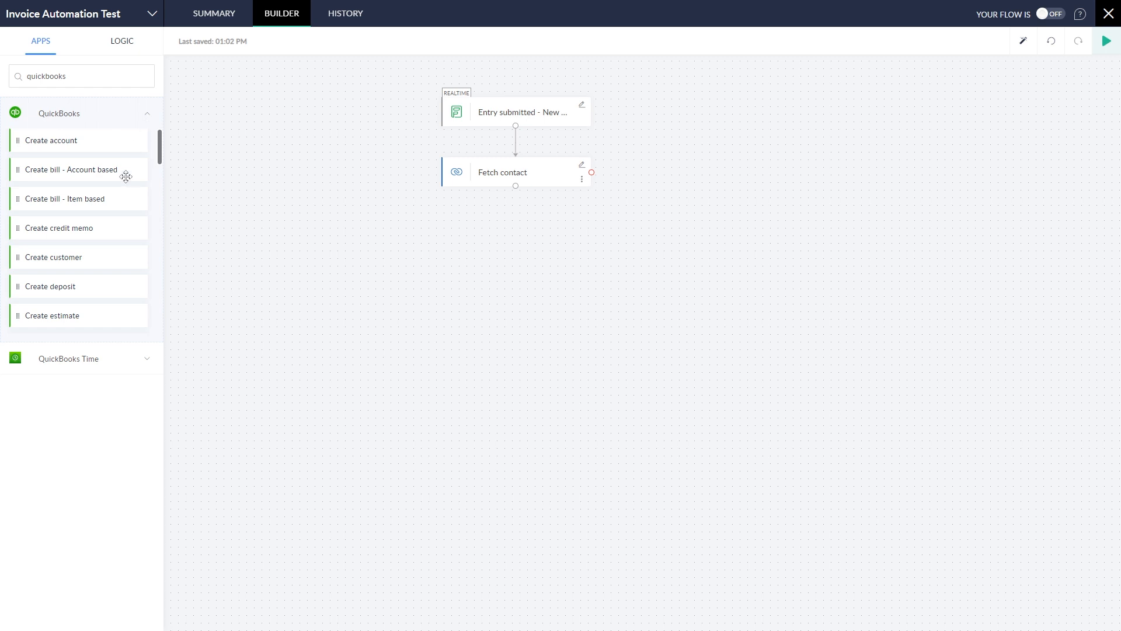
{"action": "scroll", "coordinate": [122, 187], "scroll_direction": "down", "scroll_amount": 8}
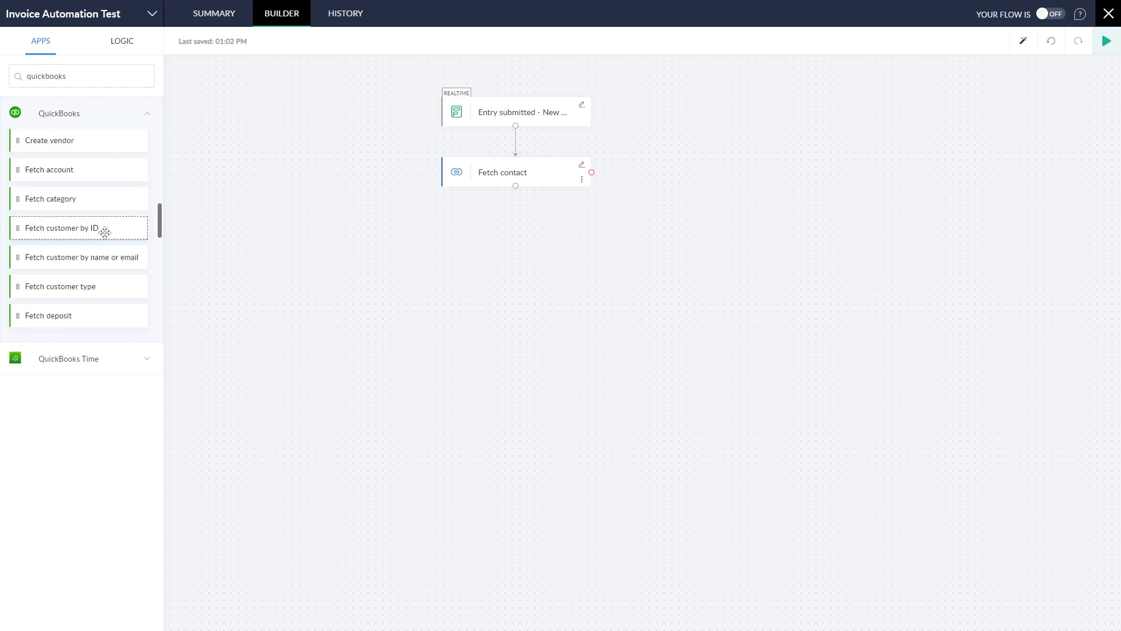
{"action": "left_click_drag", "start_coordinate": [106, 259], "coordinate": [550, 243]}
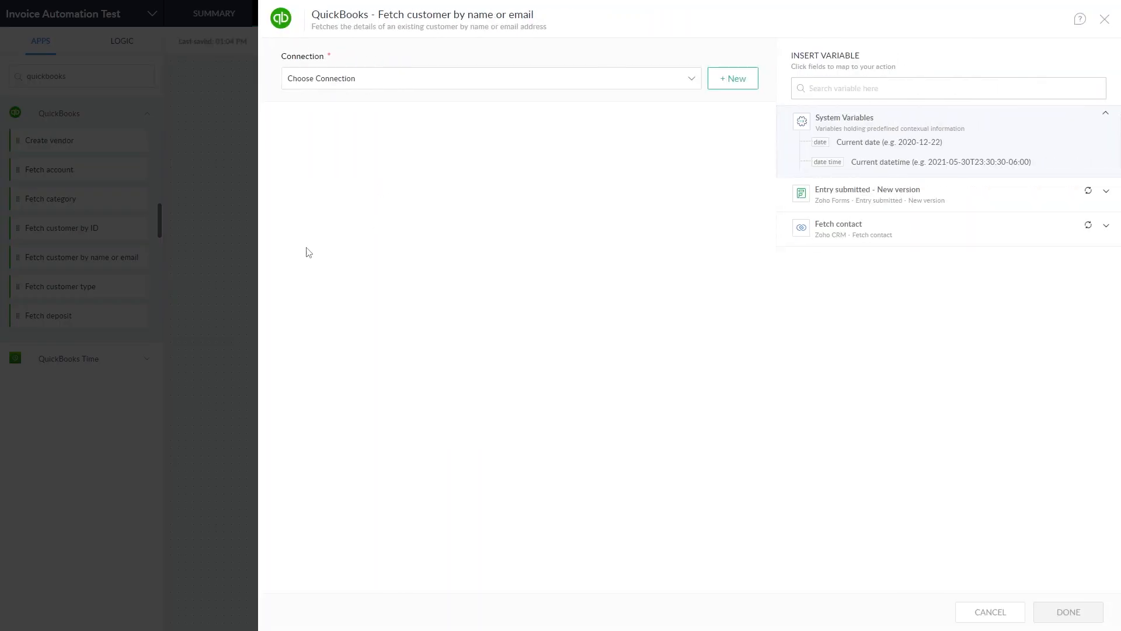
Step: Use the Qbooks connection, name the variable QBCustomer, and map the CRM contact's Email as Primary email
{"action": "left_click", "coordinate": [350, 85]}
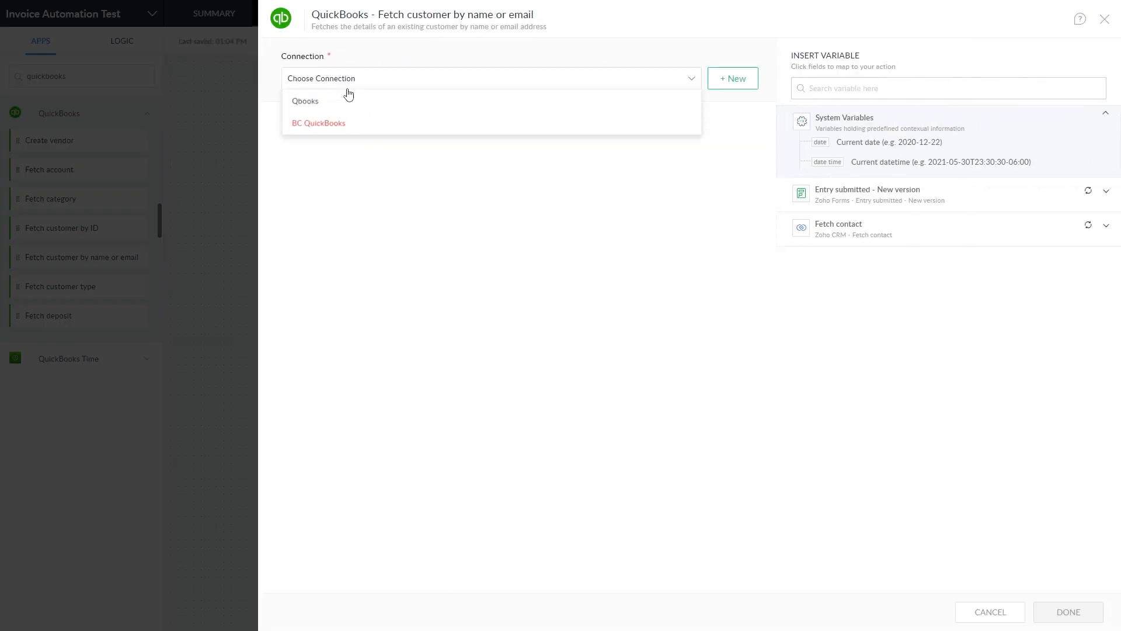
{"action": "left_click", "coordinate": [341, 101]}
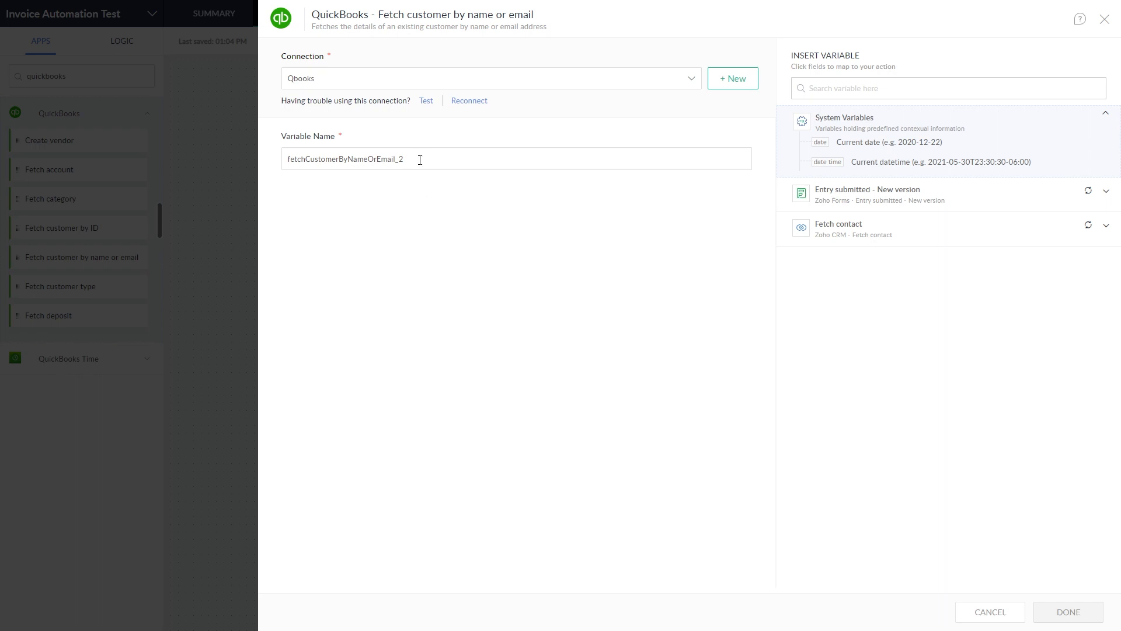
{"action": "left_click_drag", "start_coordinate": [418, 160], "coordinate": [360, 157]}
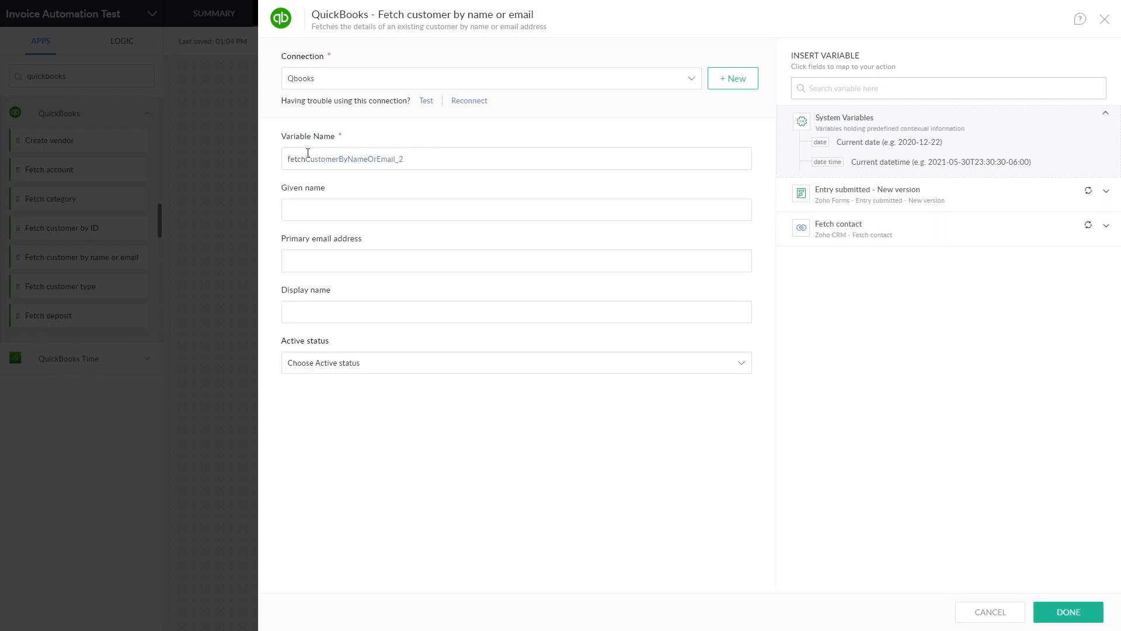
{"action": "type", "text": "QBCustomer"}
{"action": "left_click", "coordinate": [401, 262]}
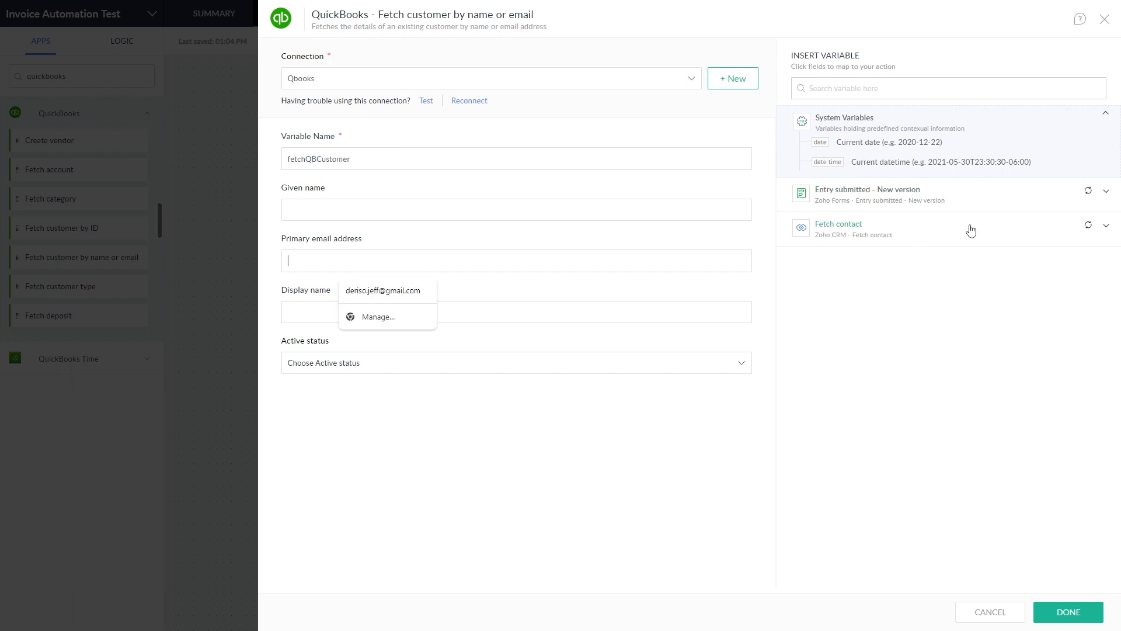
{"action": "left_click", "coordinate": [974, 236]}
{"action": "left_click", "coordinate": [974, 236]}
{"action": "scroll", "coordinate": [952, 401], "scroll_direction": "down", "scroll_amount": 6}
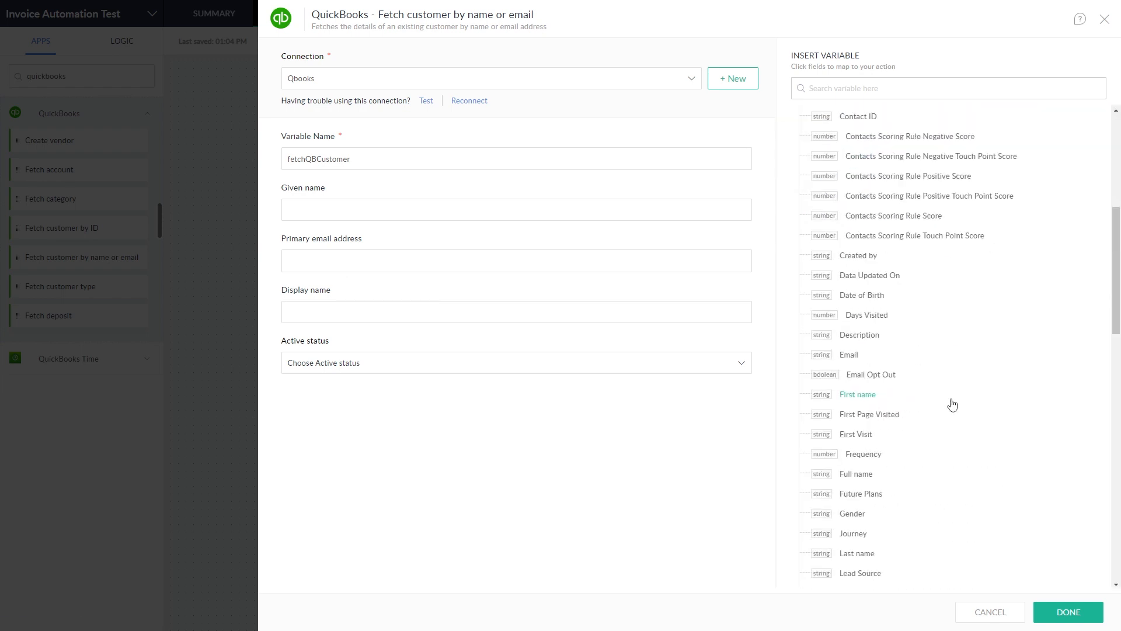
{"action": "left_click", "coordinate": [849, 355]}
Step: Fill Display name with the contact's first and last name and save the step
{"action": "left_click", "coordinate": [408, 259]}
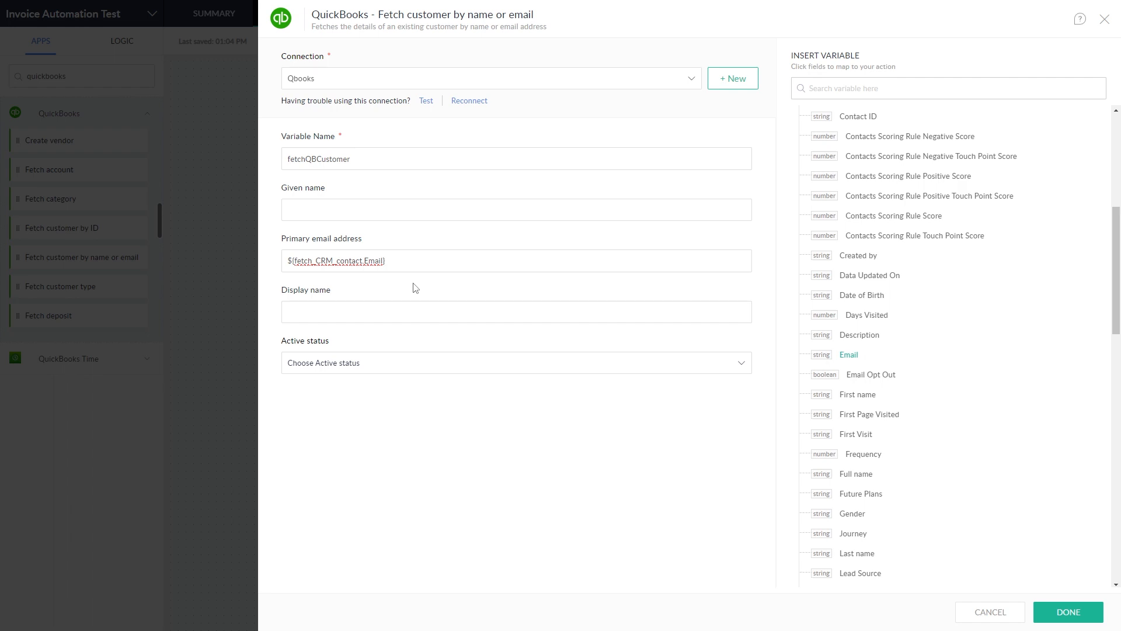
{"action": "left_click", "coordinate": [369, 307]}
{"action": "scroll", "coordinate": [1047, 411], "scroll_direction": "up", "scroll_amount": 3}
{"action": "scroll", "coordinate": [1047, 412], "scroll_direction": "up", "scroll_amount": 2}
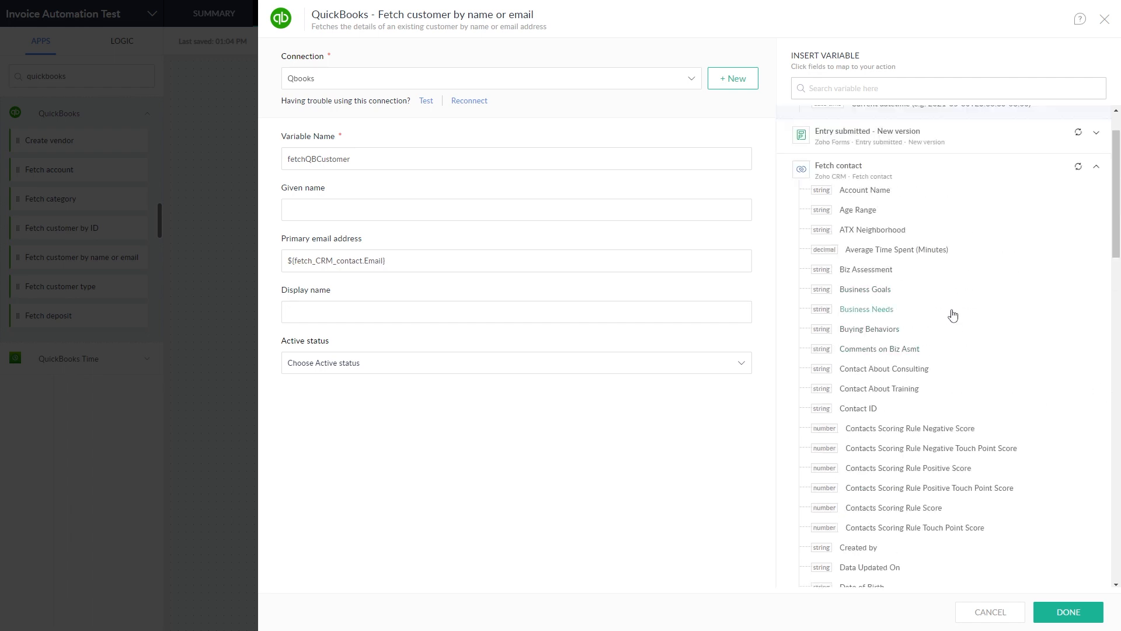
{"action": "scroll", "coordinate": [953, 319], "scroll_direction": "down", "scroll_amount": 5}
{"action": "left_click", "coordinate": [886, 399]}
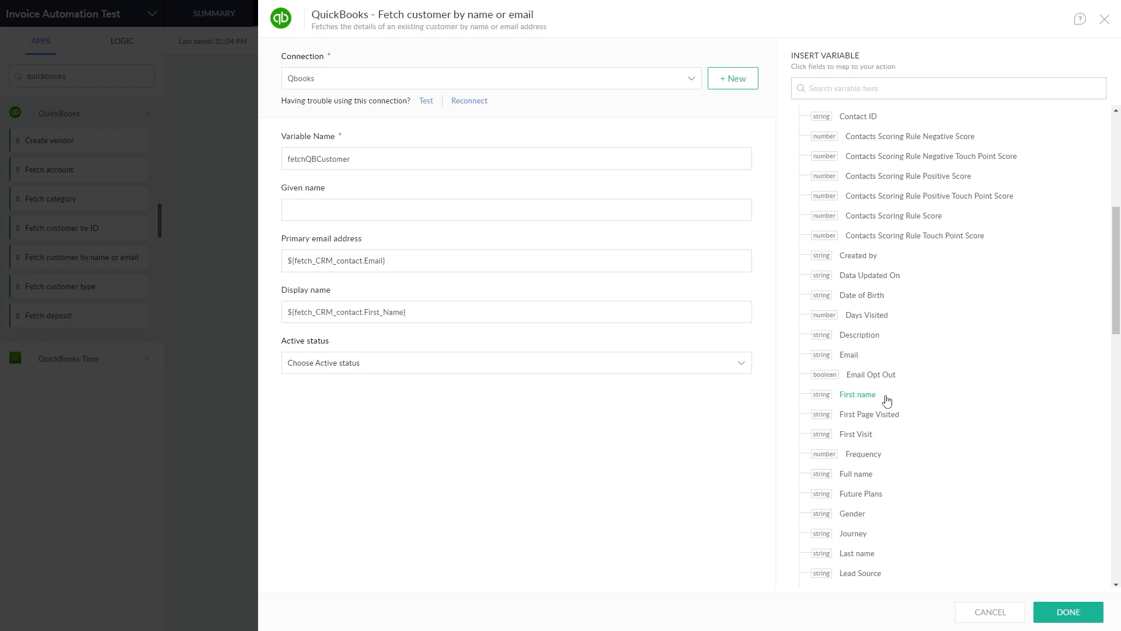
{"action": "scroll", "coordinate": [890, 479], "scroll_direction": "down", "scroll_amount": 1}
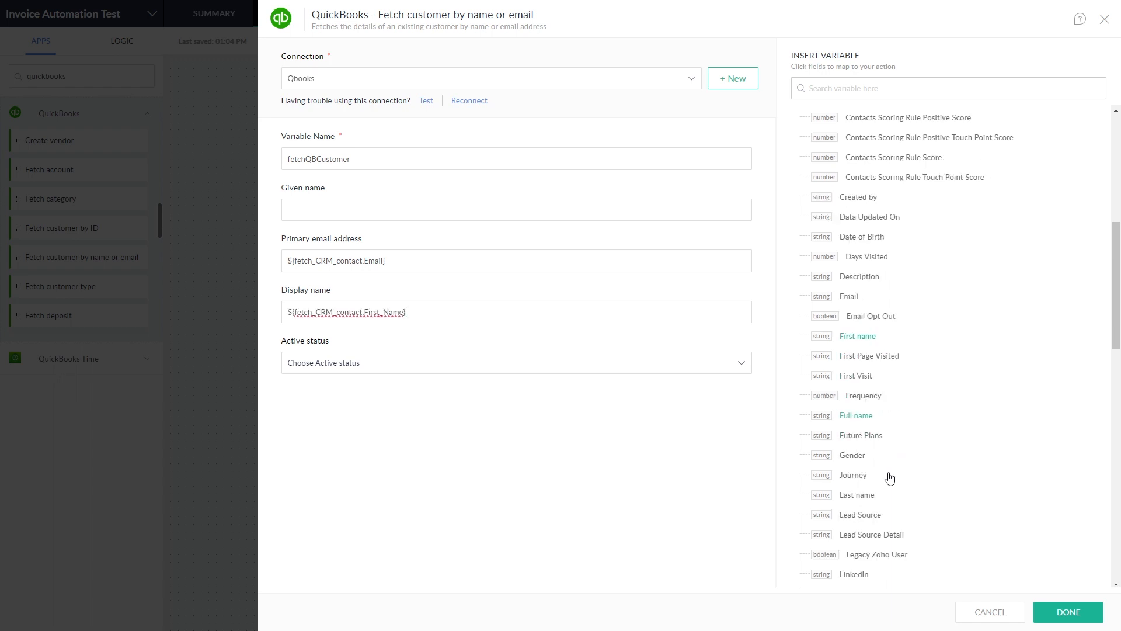
{"action": "left_click", "coordinate": [871, 495]}
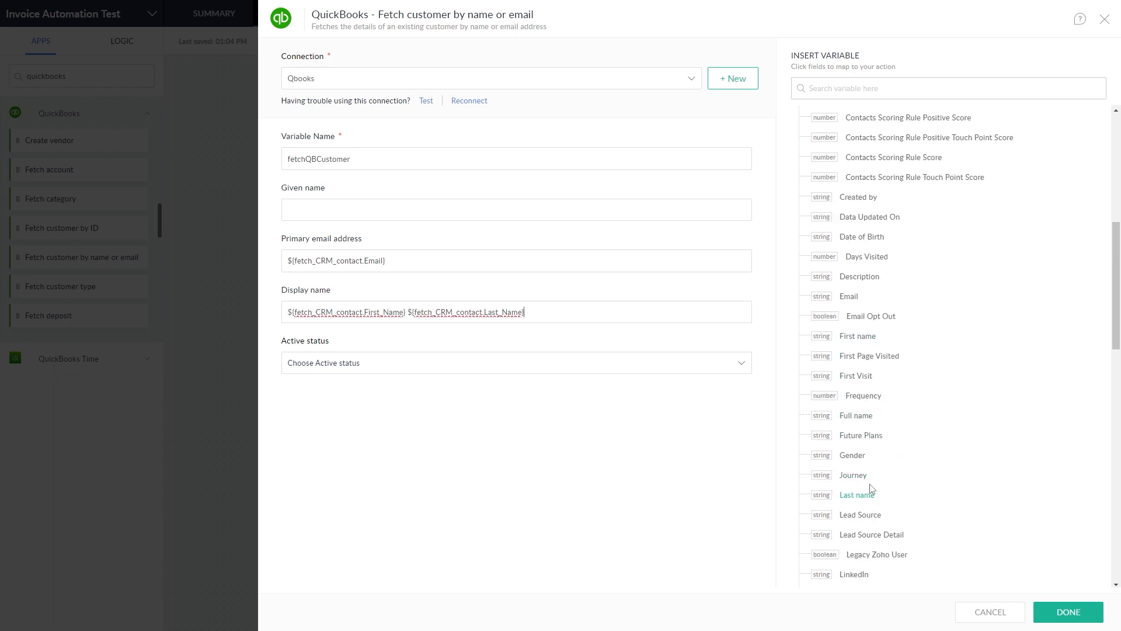
{"action": "left_click", "coordinate": [511, 448]}
{"action": "left_click", "coordinate": [1078, 614]}
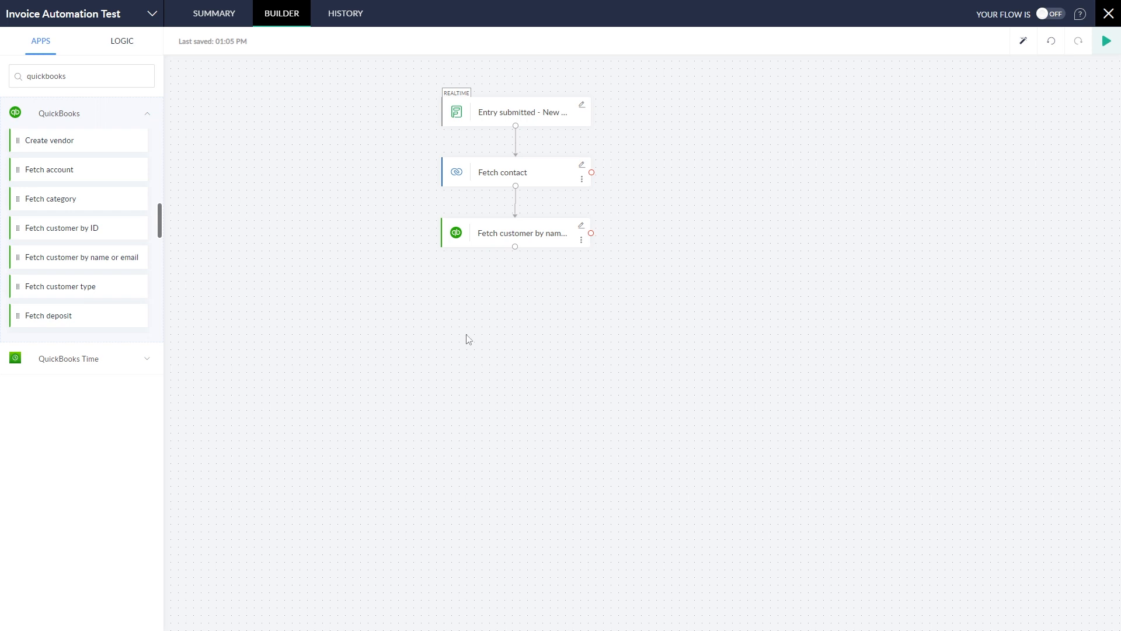
Step: Place a Decision under Fetch customer with condition1: Customer ID is not null
{"action": "left_click", "coordinate": [129, 45]}
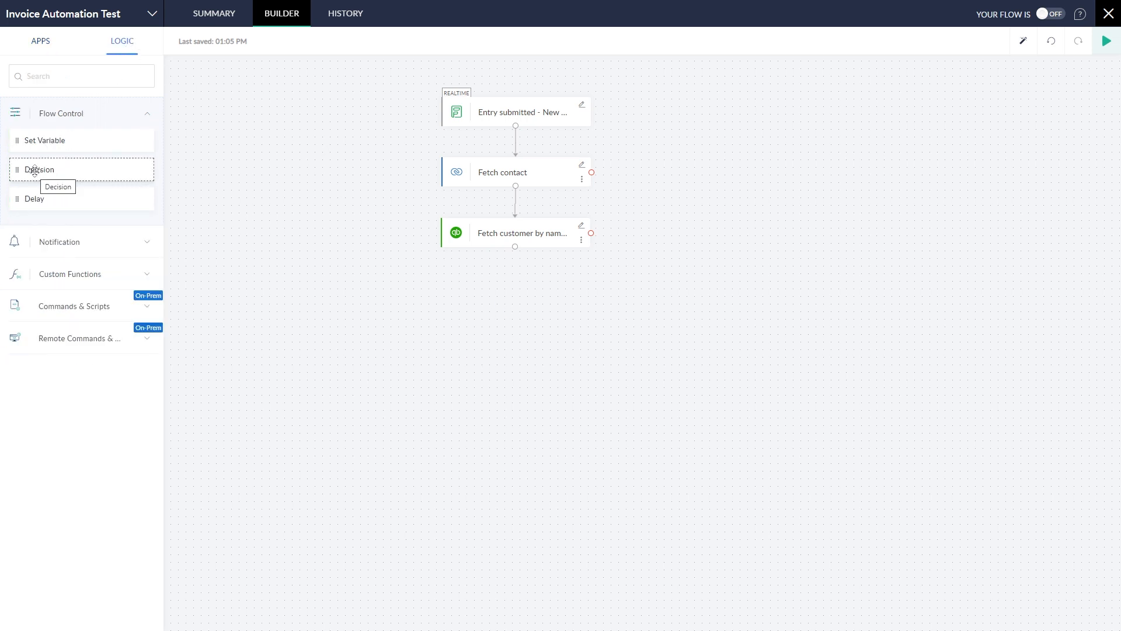
{"action": "left_click_drag", "start_coordinate": [30, 171], "coordinate": [463, 298]}
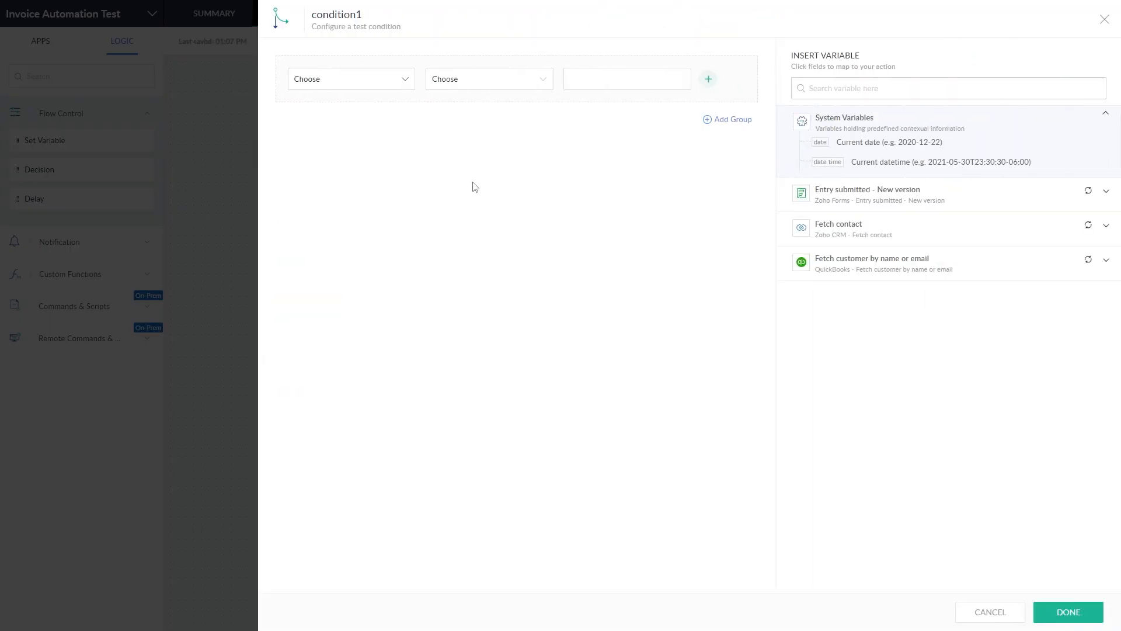
{"action": "left_click", "coordinate": [404, 83]}
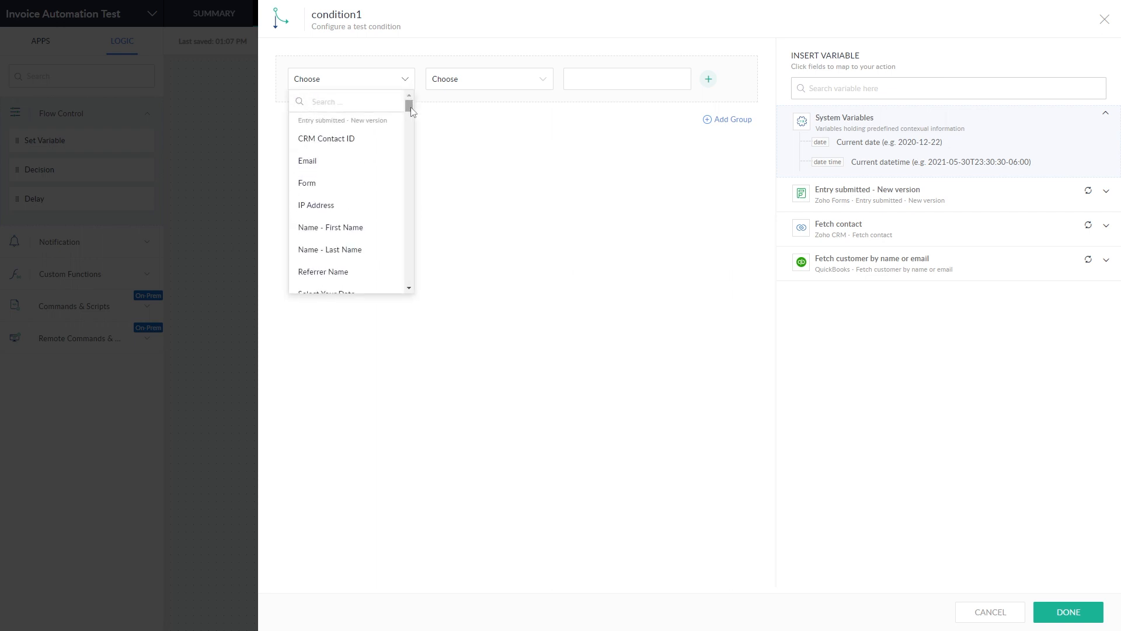
{"action": "left_click_drag", "start_coordinate": [409, 103], "coordinate": [404, 219]}
{"action": "scroll", "coordinate": [350, 199], "scroll_direction": "down", "scroll_amount": 5}
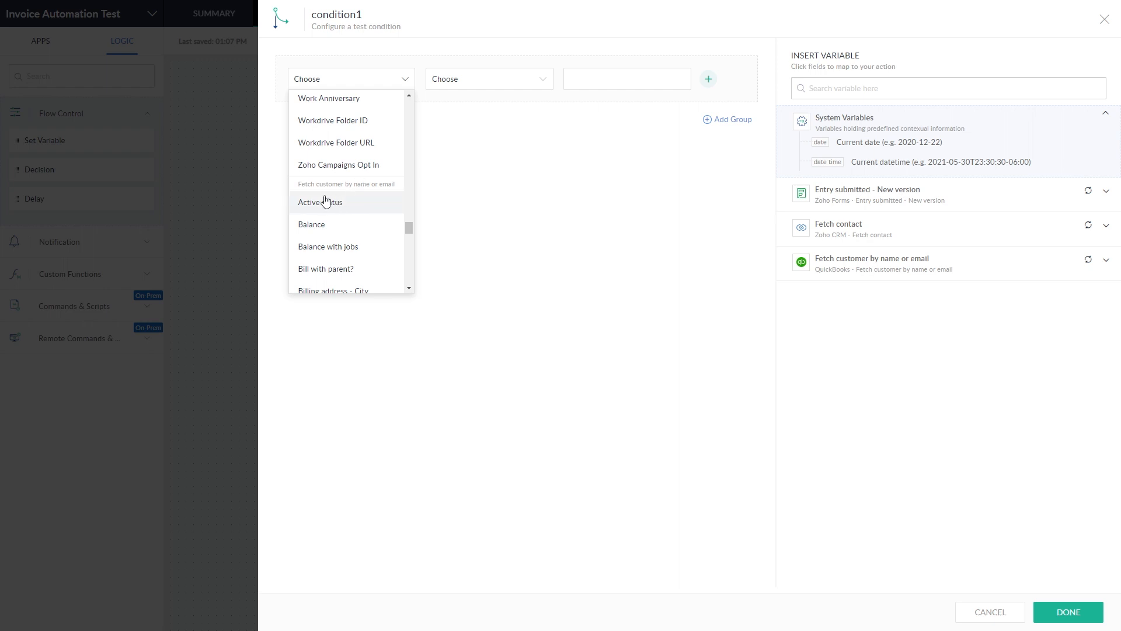
{"action": "scroll", "coordinate": [333, 243], "scroll_direction": "down", "scroll_amount": 2}
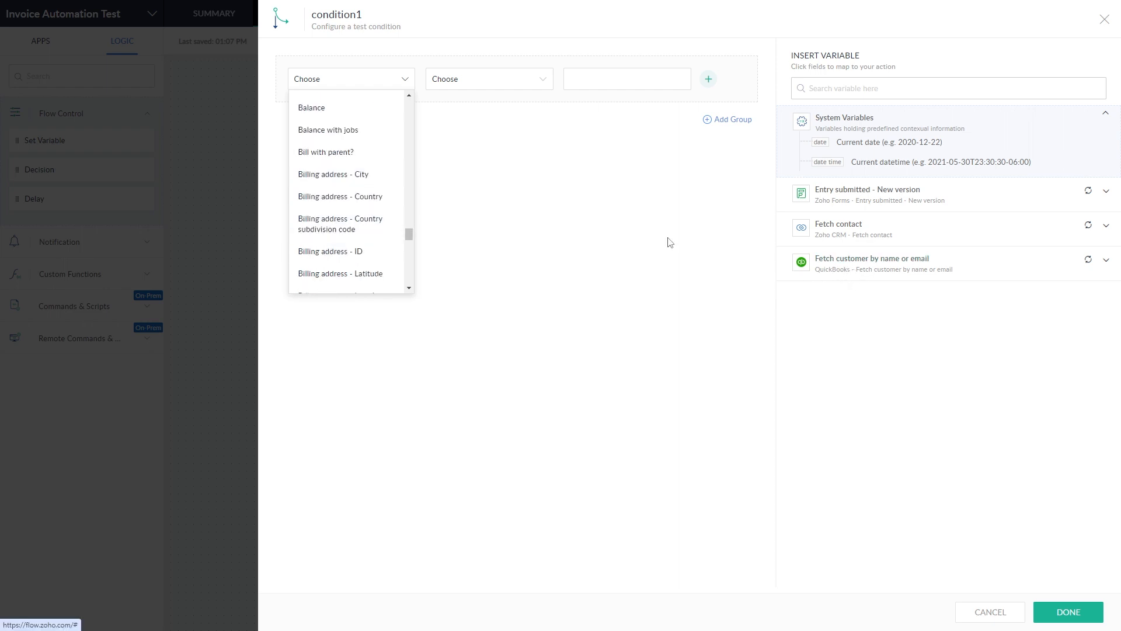
{"action": "scroll", "coordinate": [383, 236], "scroll_direction": "down", "scroll_amount": 6}
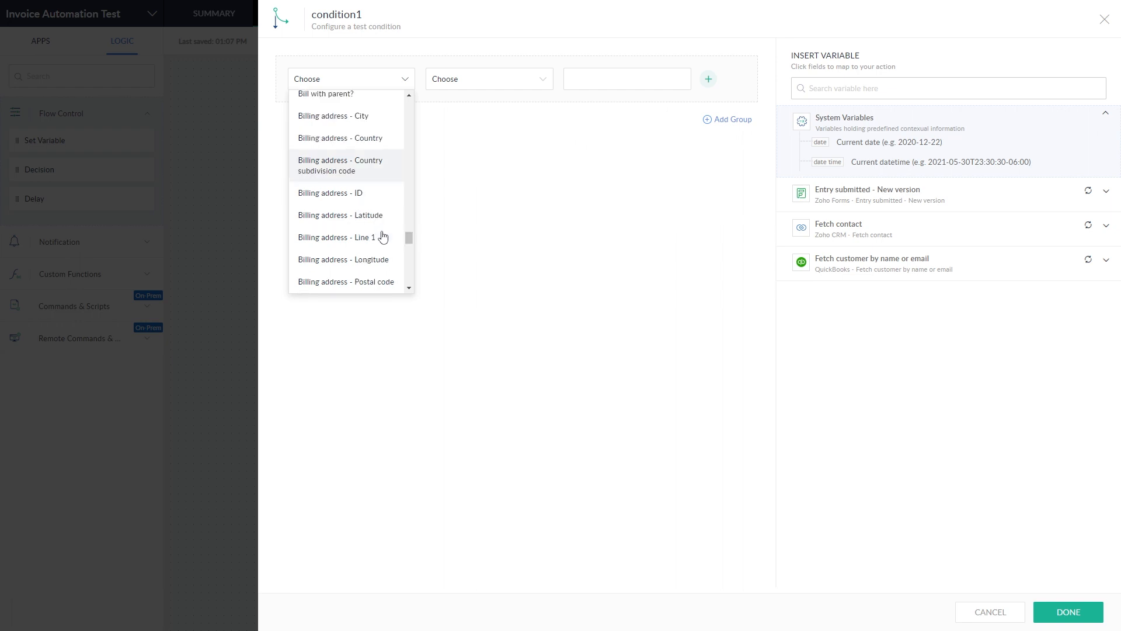
{"action": "left_click", "coordinate": [350, 198]}
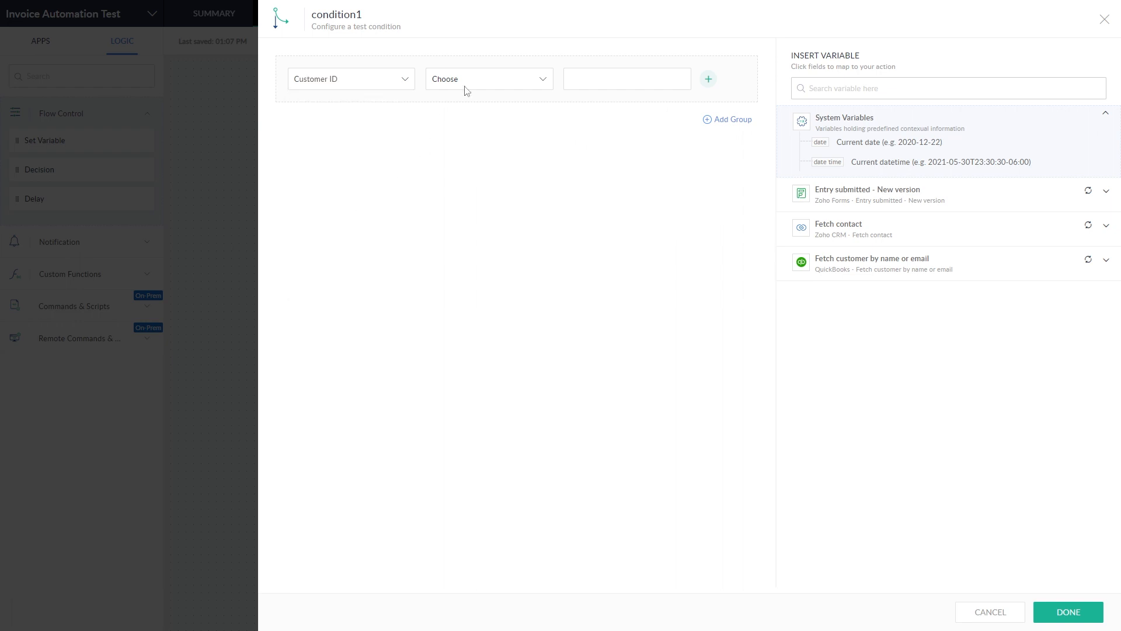
{"action": "left_click", "coordinate": [496, 82]}
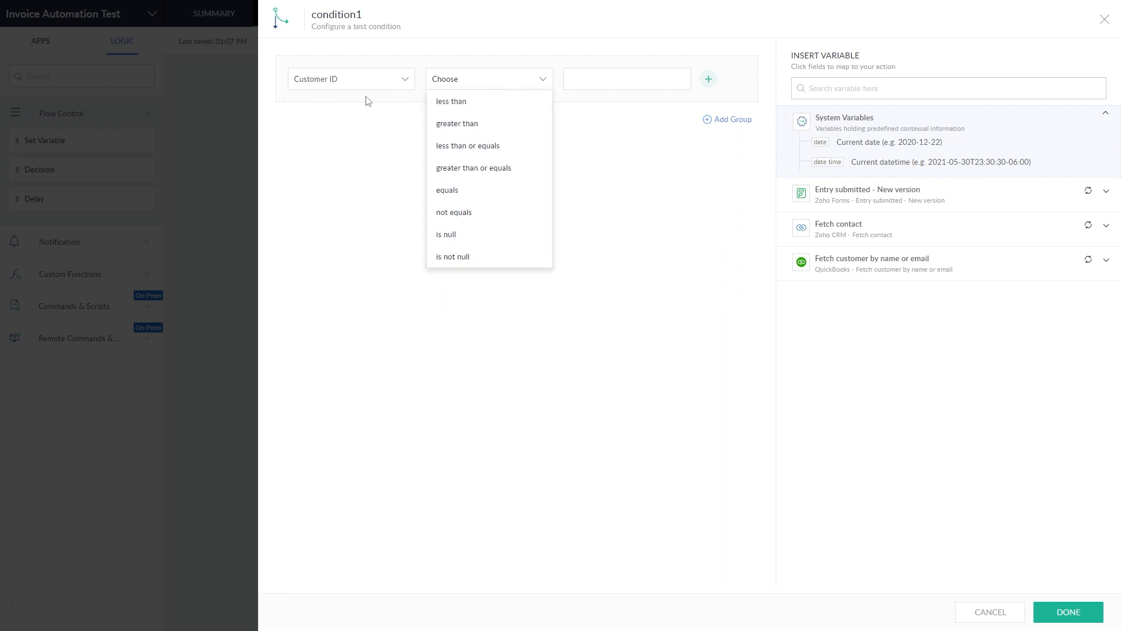
{"action": "left_click", "coordinate": [464, 259]}
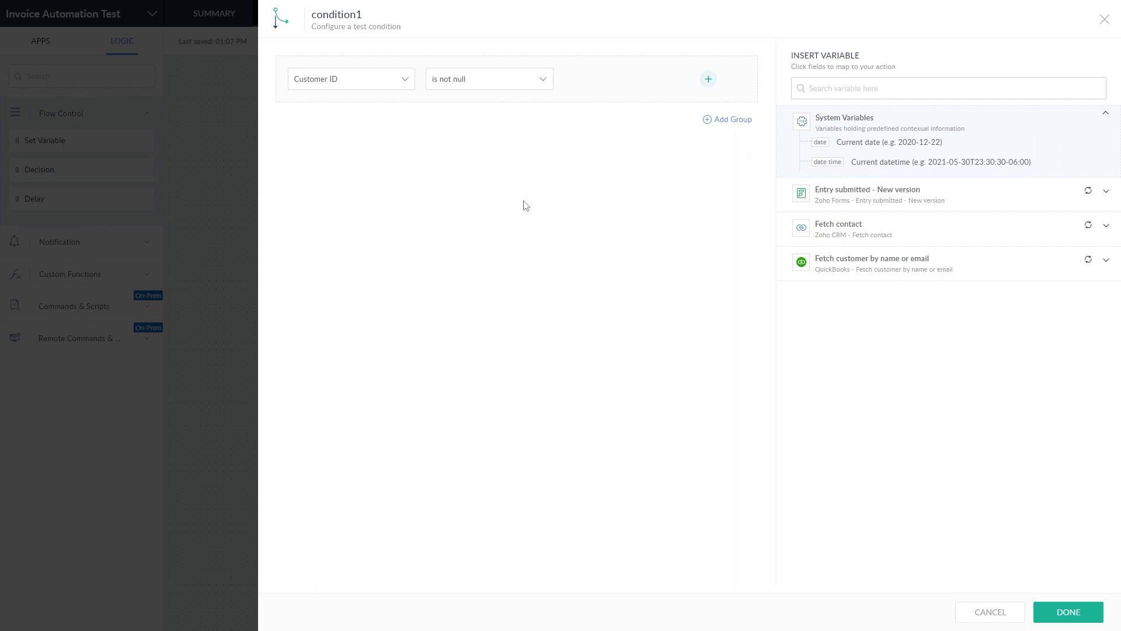
{"action": "left_click", "coordinate": [1068, 612]}
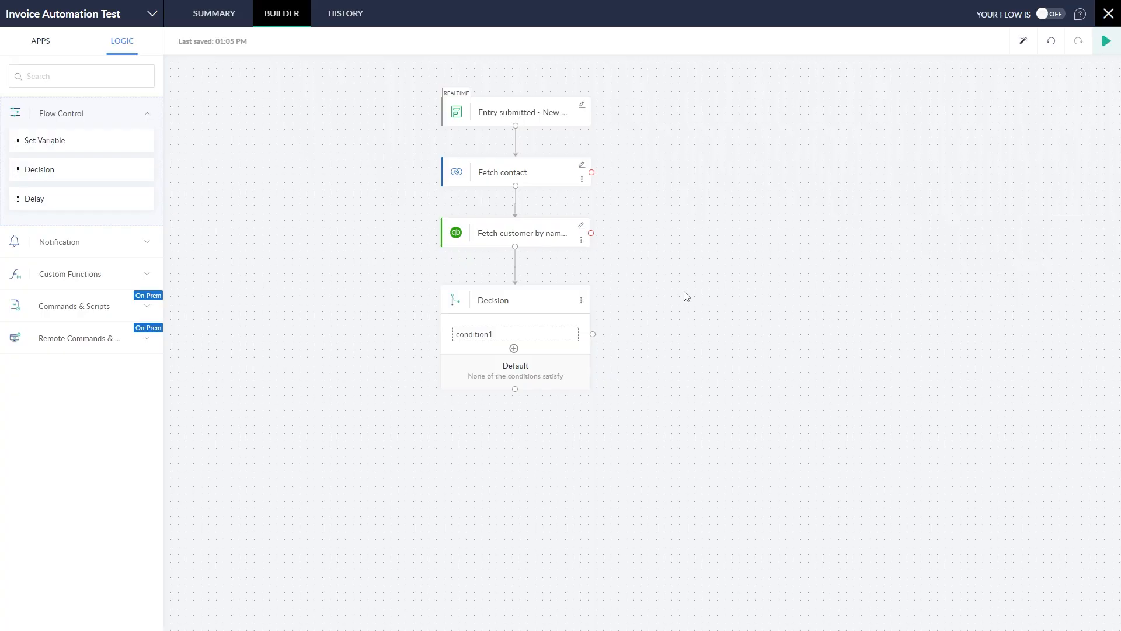
Step: Rename the decision to 'QB Customer Exists' and its condition to 'Does customer exist?'
{"action": "double_click", "coordinate": [528, 302]}
{"action": "type", "text": "QB Customer Exists"}
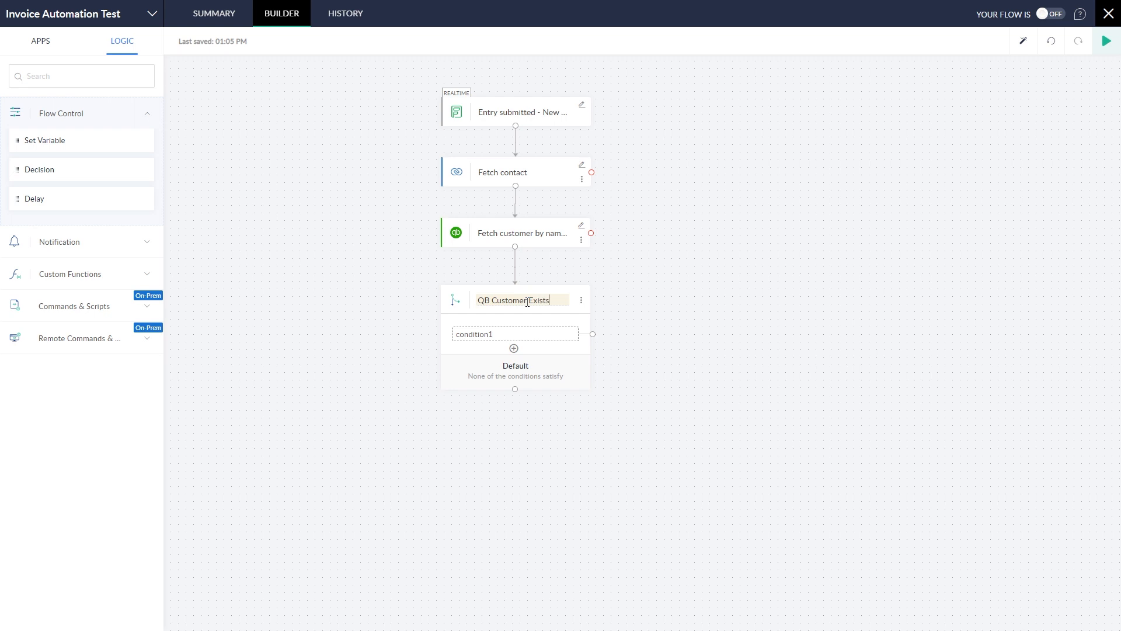
{"action": "left_click", "coordinate": [522, 335]}
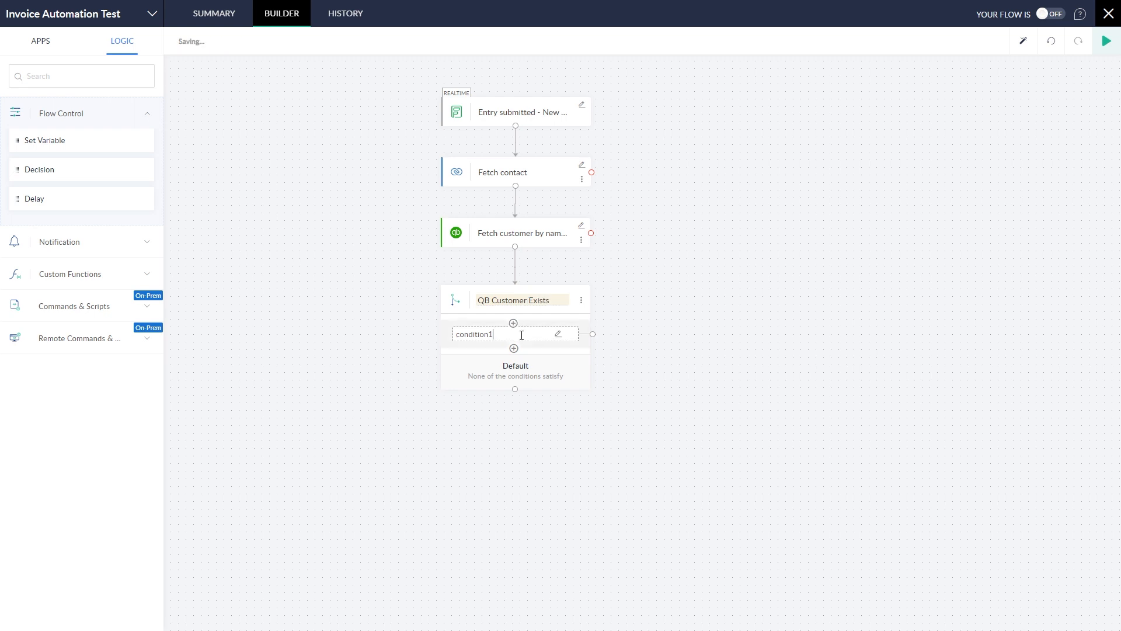
{"action": "type", "text": "Does customer exist?"}
{"action": "left_click_drag", "start_coordinate": [560, 287], "coordinate": [560, 286]}
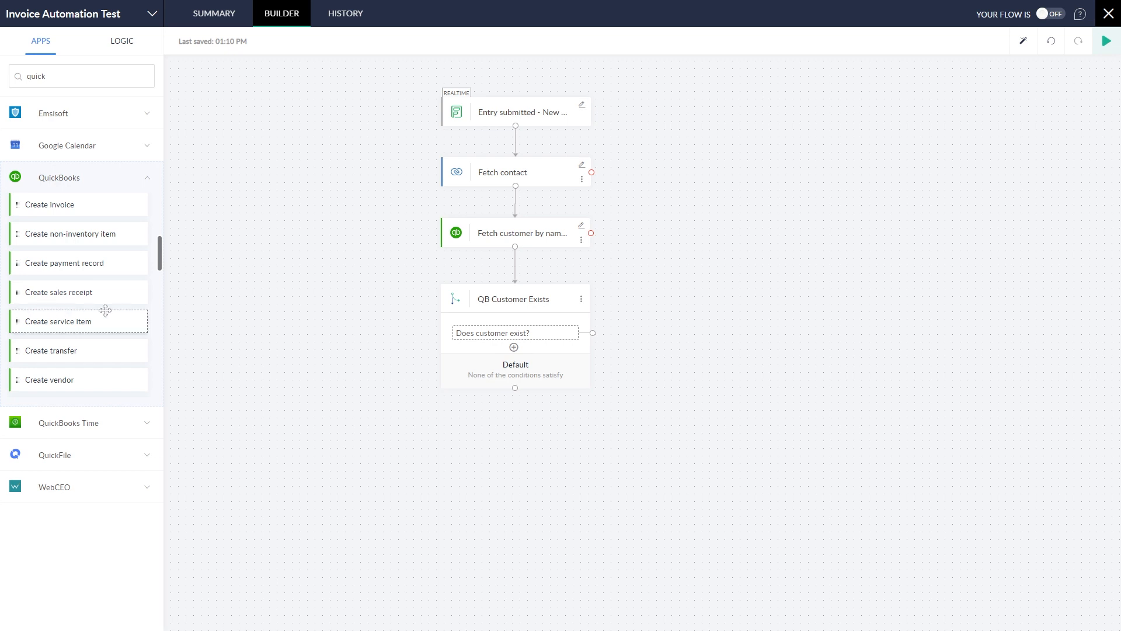
Step: Drag QuickBooks' Create customer action below the decision's Default branch
{"action": "scroll", "coordinate": [106, 310], "scroll_direction": "down", "scroll_amount": 1}
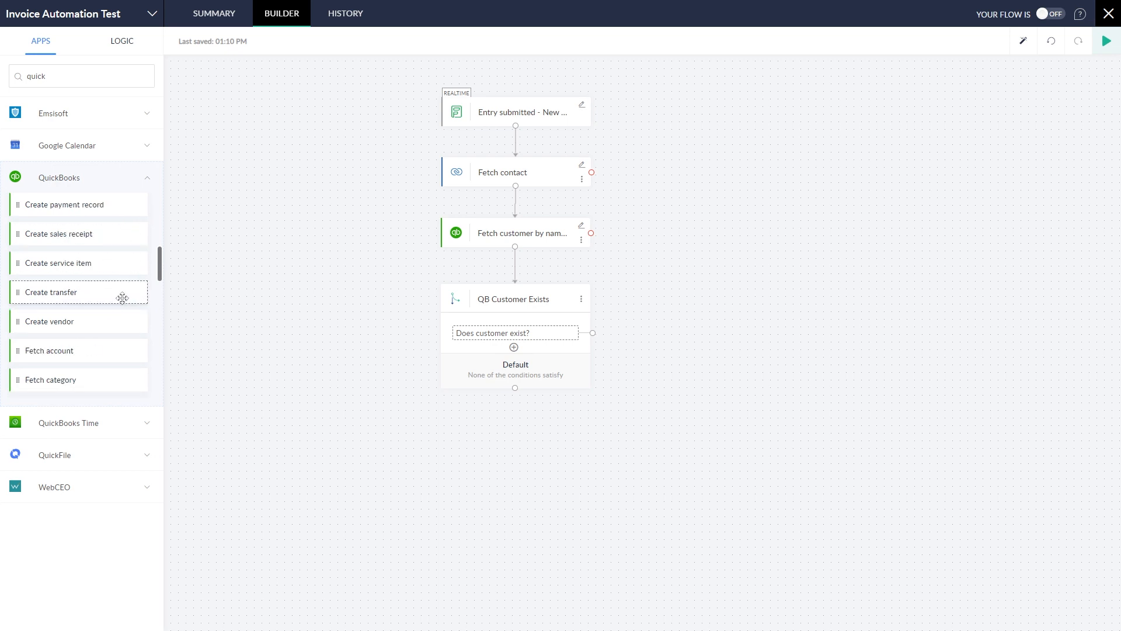
{"action": "scroll", "coordinate": [119, 289], "scroll_direction": "up", "scroll_amount": 2}
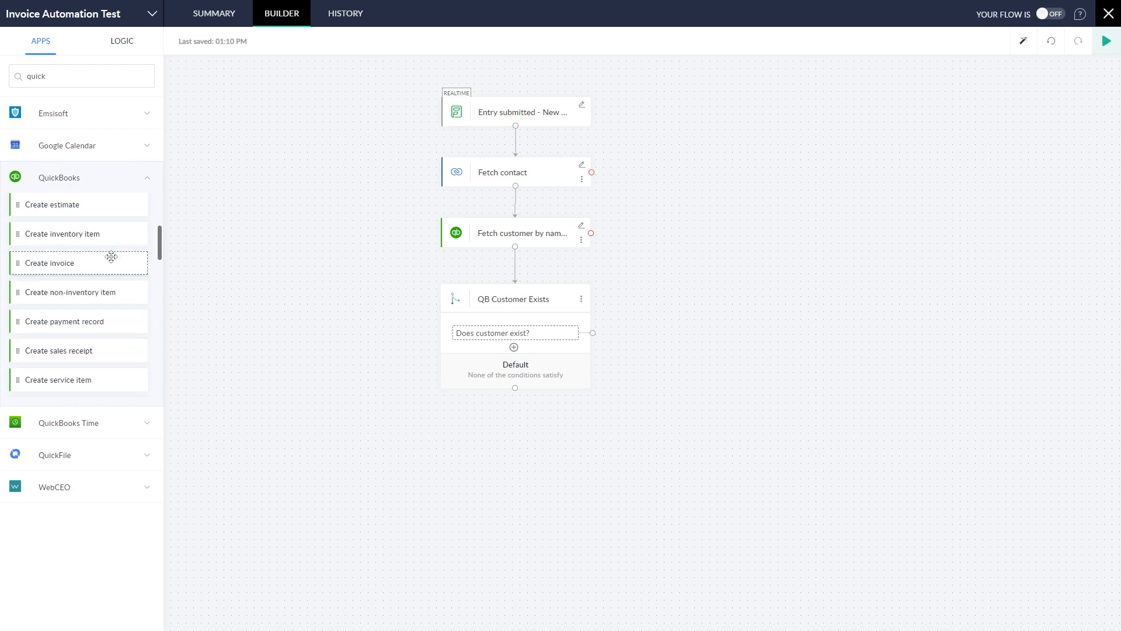
{"action": "scroll", "coordinate": [111, 257], "scroll_direction": "up", "scroll_amount": 2}
{"action": "left_click_drag", "start_coordinate": [93, 265], "coordinate": [538, 426]}
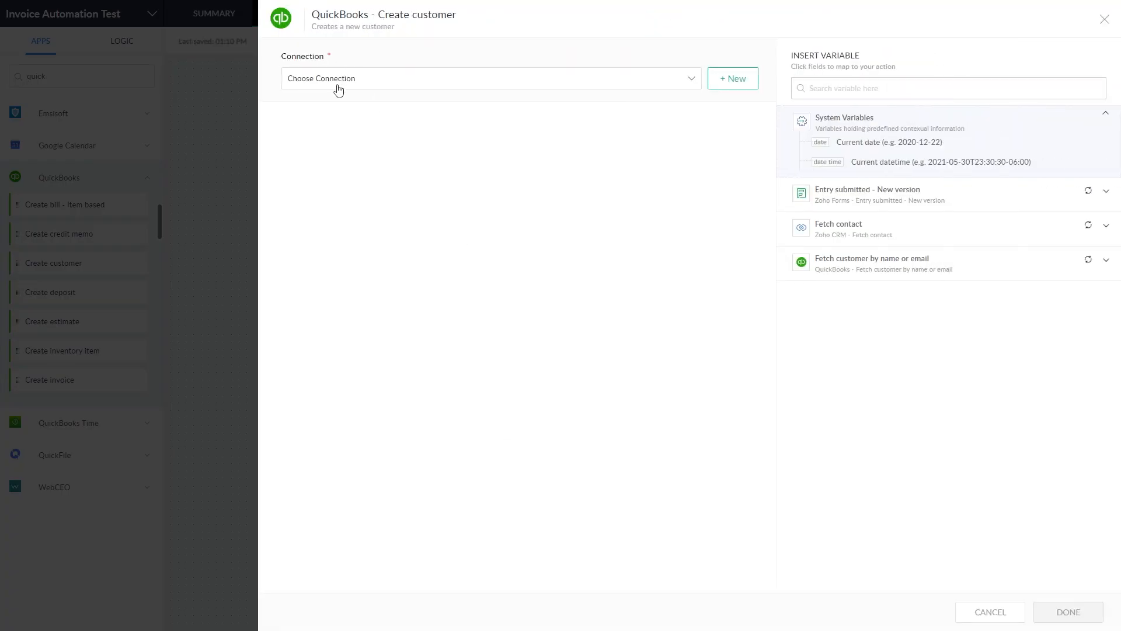
Step: Use the Qbooks connection and name the step variable New_QBCustomer
{"action": "left_click", "coordinate": [338, 88]}
{"action": "left_click", "coordinate": [323, 103]}
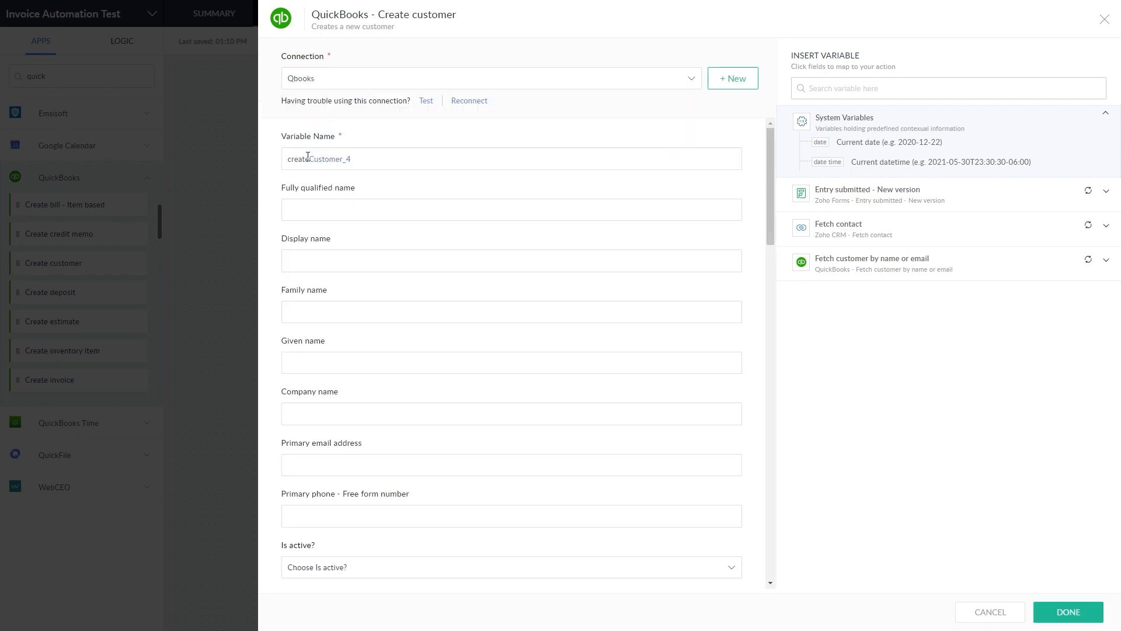
{"action": "type", "text": "New_QBCustomer"}
{"action": "left_click", "coordinate": [271, 178]}
Step: Fill Display name with the form's first name followed by its last name
{"action": "left_click", "coordinate": [958, 230]}
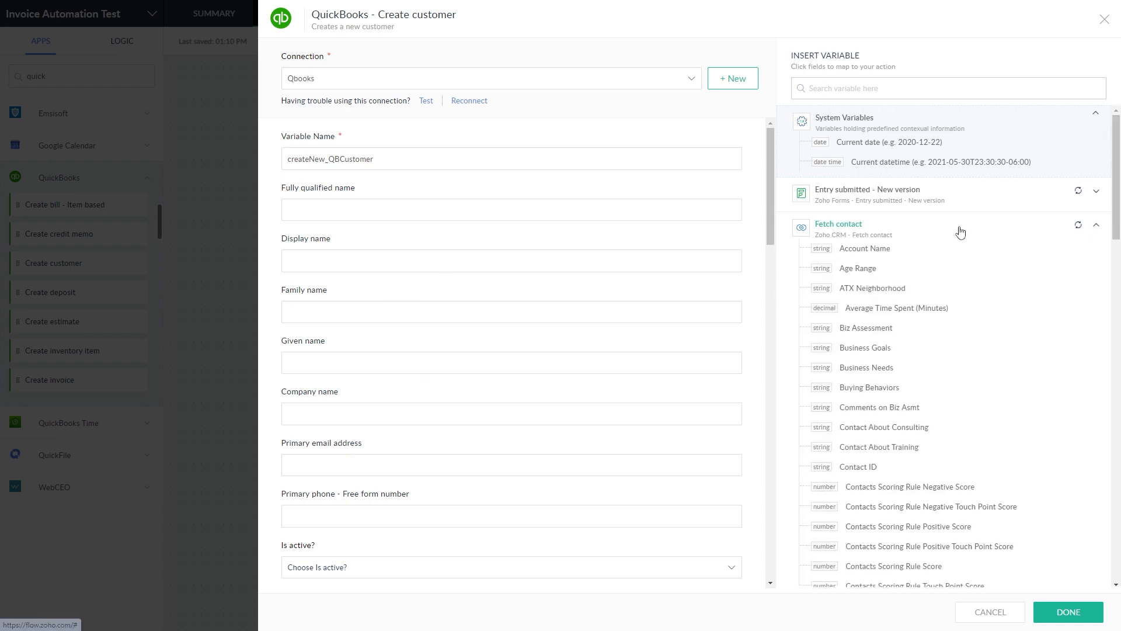
{"action": "left_click", "coordinate": [935, 199]}
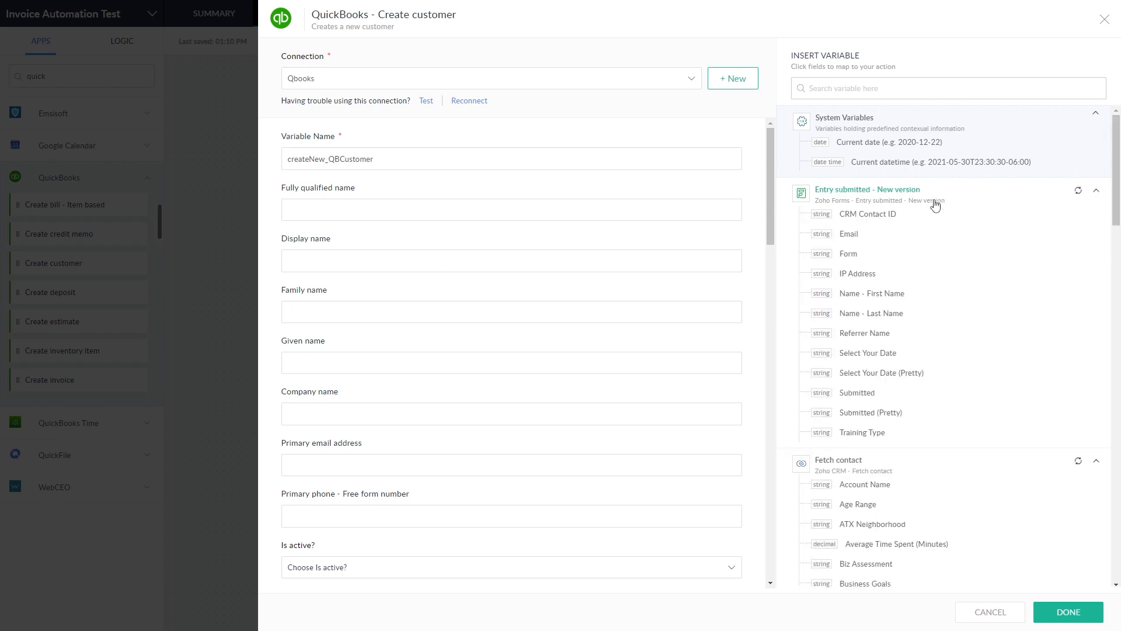
{"action": "left_click", "coordinate": [870, 294]}
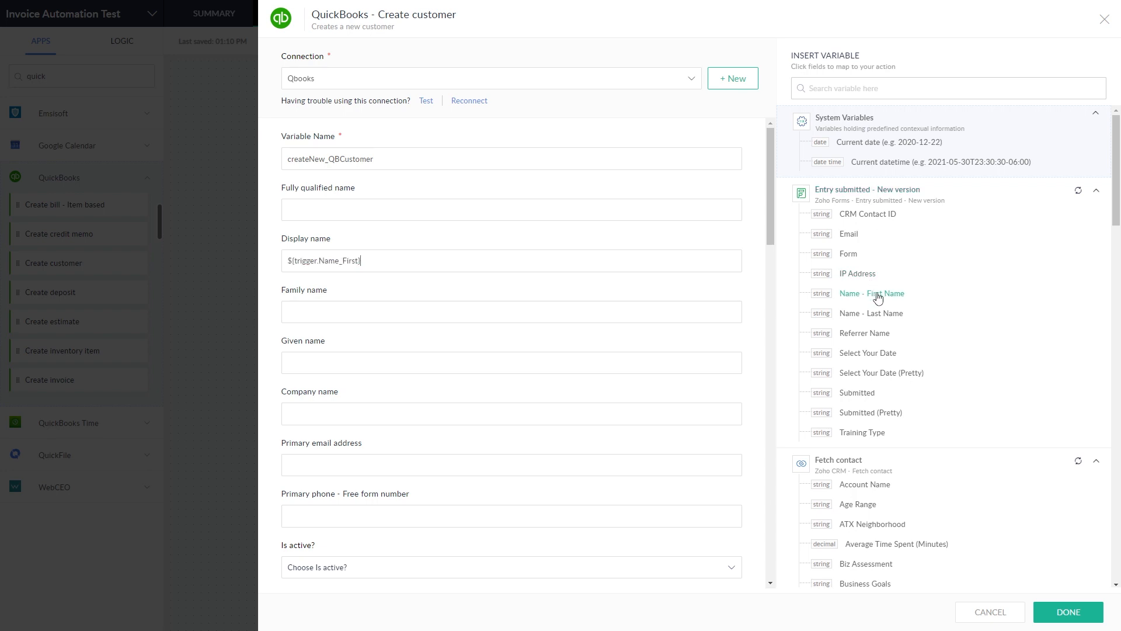
{"action": "left_click", "coordinate": [908, 315]}
Step: Mark the new QuickBooks customer as active
{"action": "scroll", "coordinate": [438, 365], "scroll_direction": "down", "scroll_amount": 2}
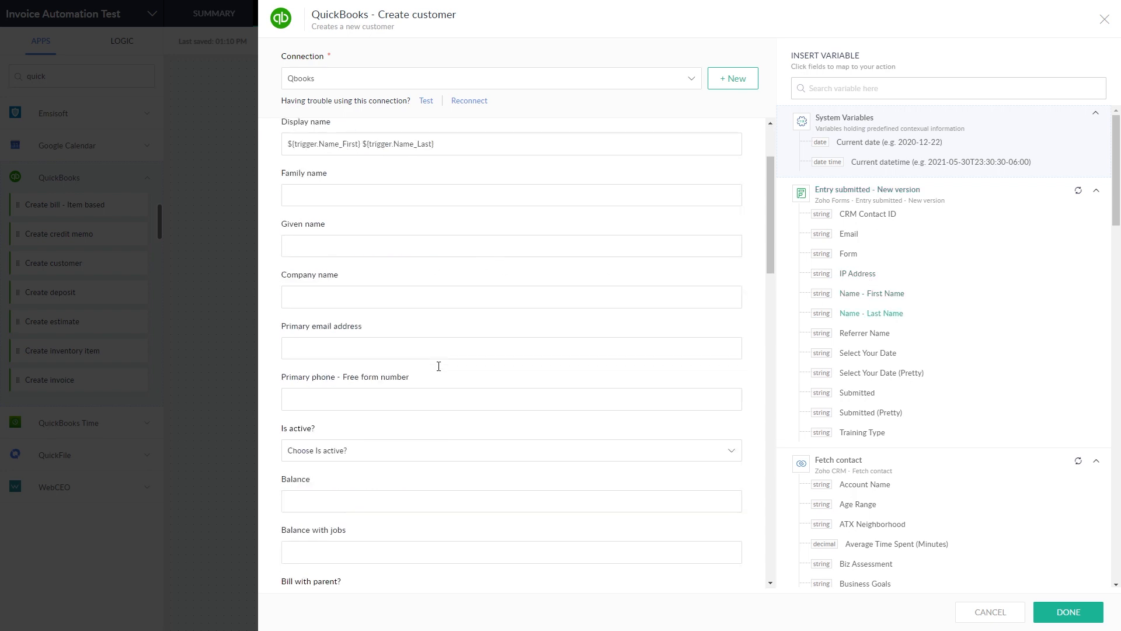
{"action": "scroll", "coordinate": [438, 369], "scroll_direction": "down", "scroll_amount": 3}
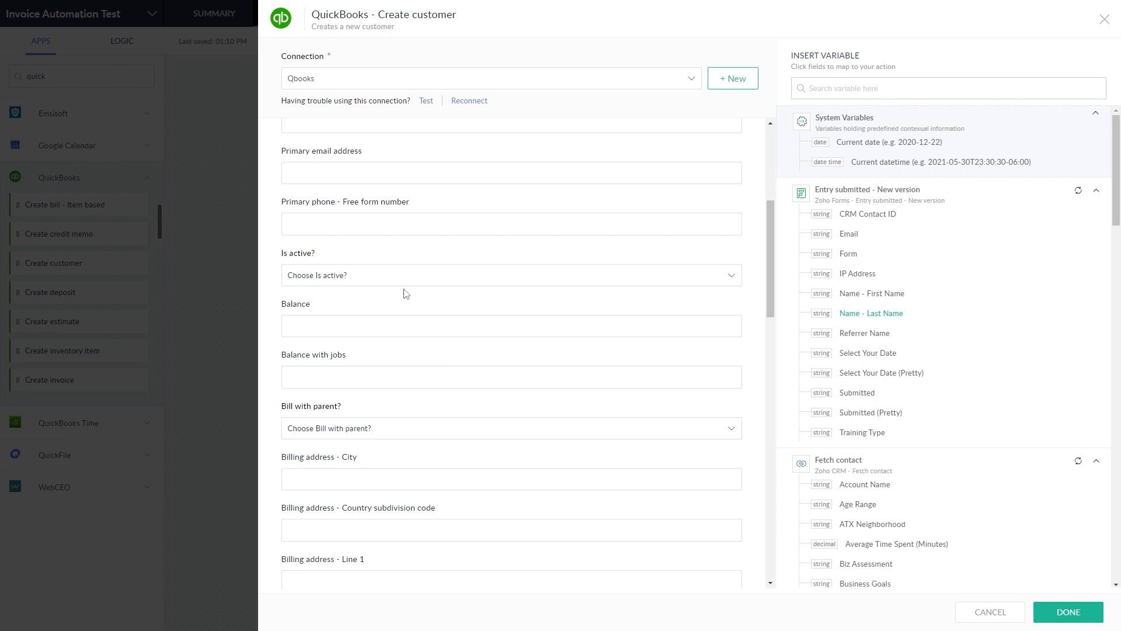
{"action": "scroll", "coordinate": [415, 345], "scroll_direction": "down", "scroll_amount": 3}
{"action": "scroll", "coordinate": [416, 344], "scroll_direction": "up", "scroll_amount": 3}
{"action": "left_click", "coordinate": [357, 278]}
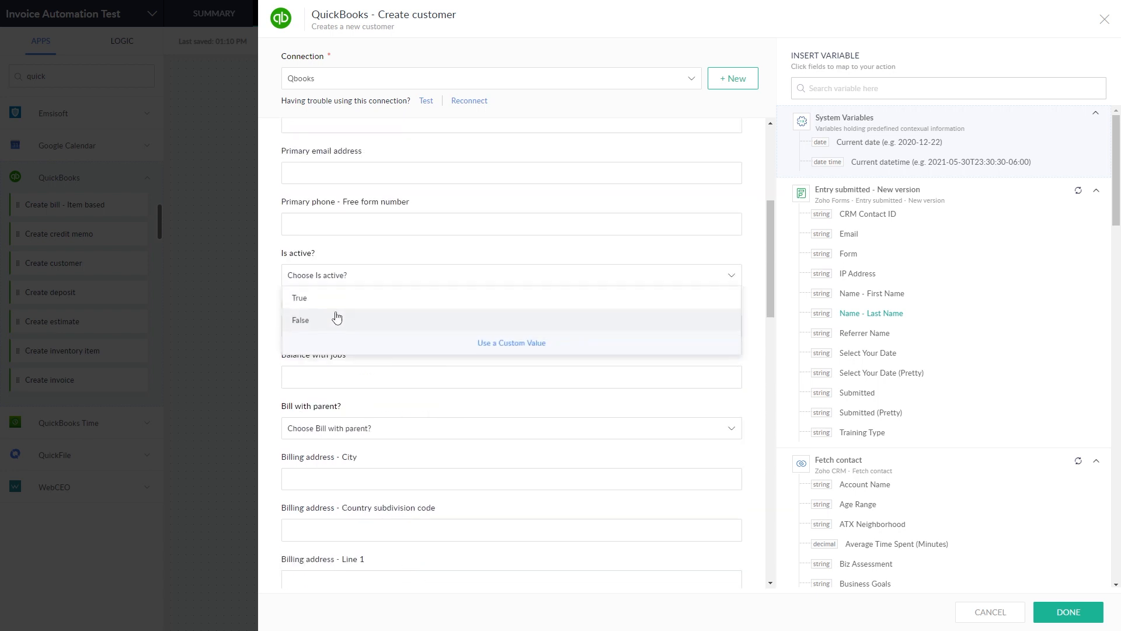
{"action": "left_click", "coordinate": [328, 300]}
Step: Map the form entry's Email into Primary email address and save the Create customer step
{"action": "scroll", "coordinate": [517, 368], "scroll_direction": "down", "scroll_amount": 2}
{"action": "scroll", "coordinate": [517, 368], "scroll_direction": "down", "scroll_amount": 5}
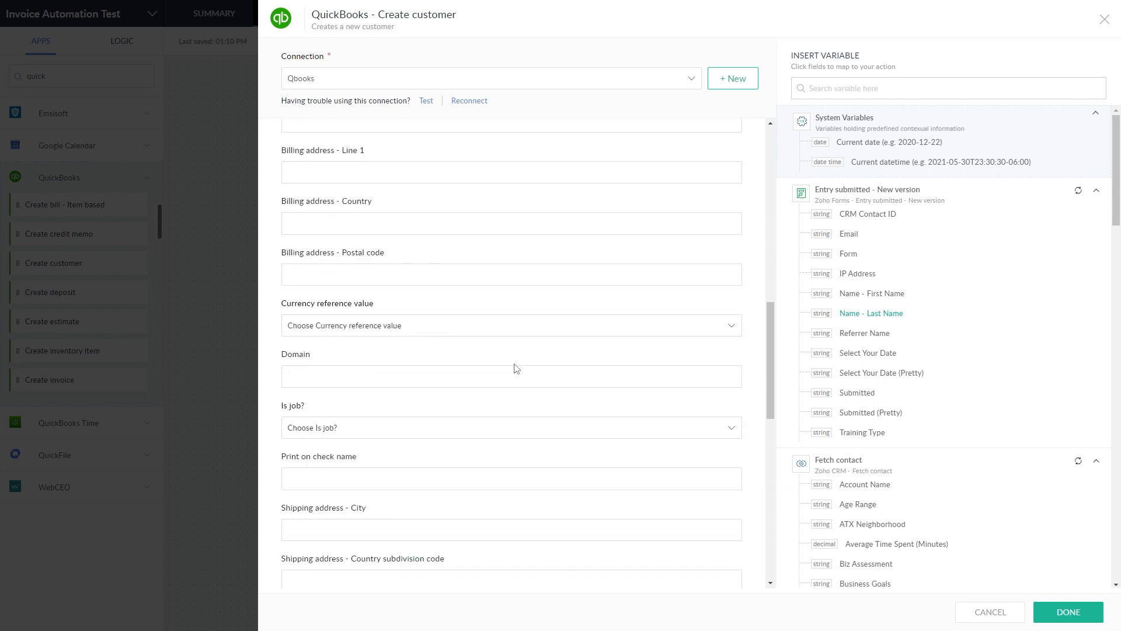
{"action": "scroll", "coordinate": [517, 368], "scroll_direction": "down", "scroll_amount": 9}
{"action": "scroll", "coordinate": [516, 368], "scroll_direction": "up", "scroll_amount": 11}
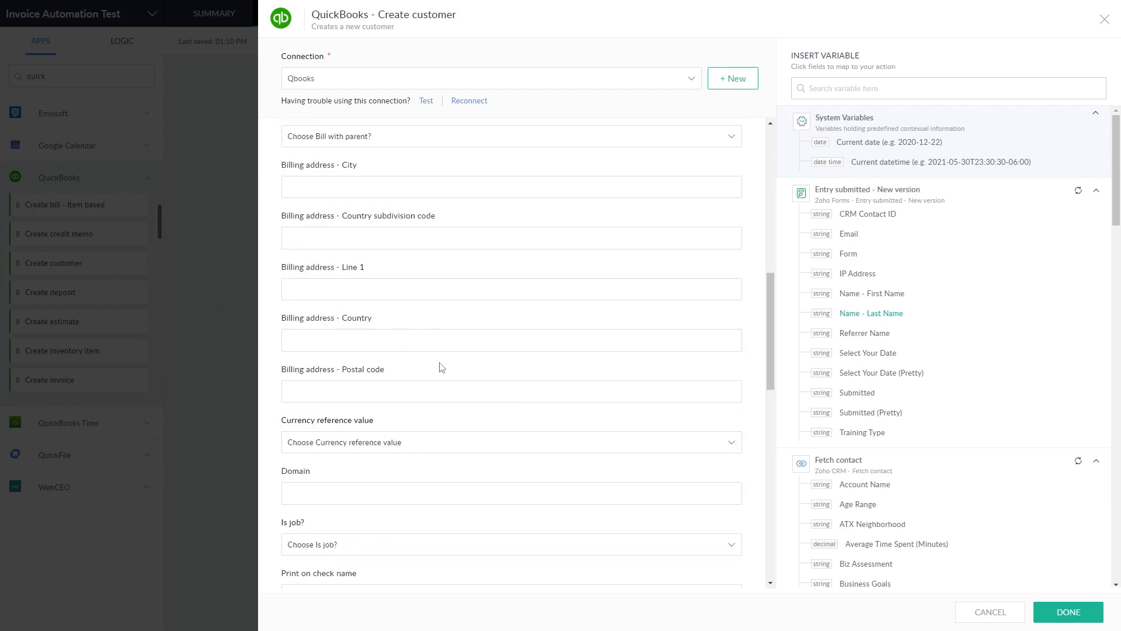
{"action": "scroll", "coordinate": [442, 367], "scroll_direction": "down", "scroll_amount": 4}
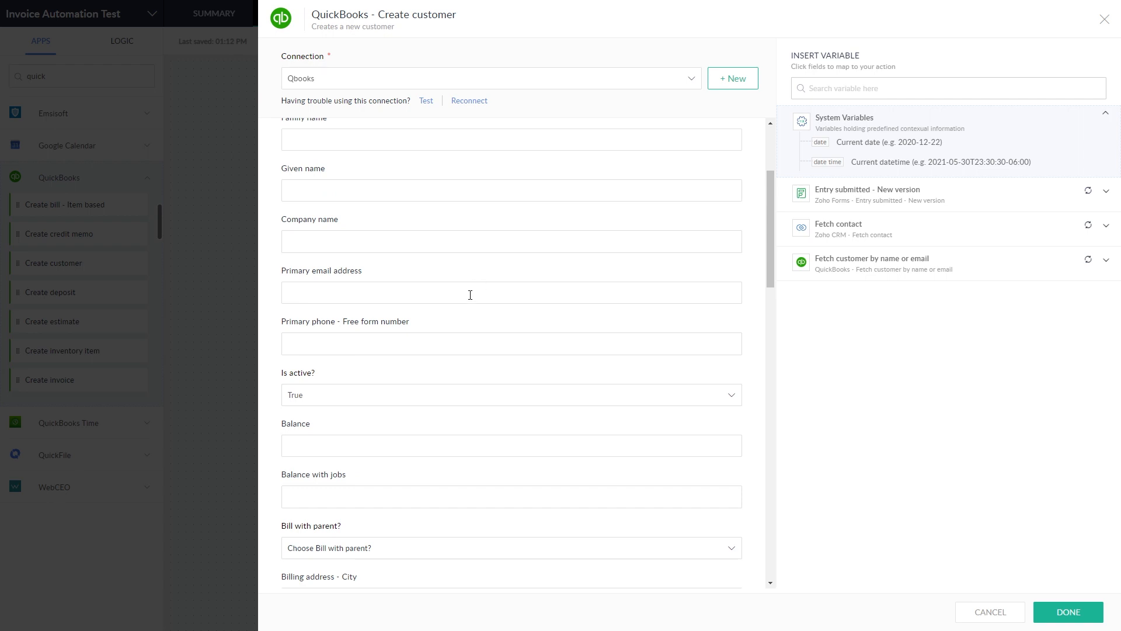
{"action": "left_click", "coordinate": [470, 295]}
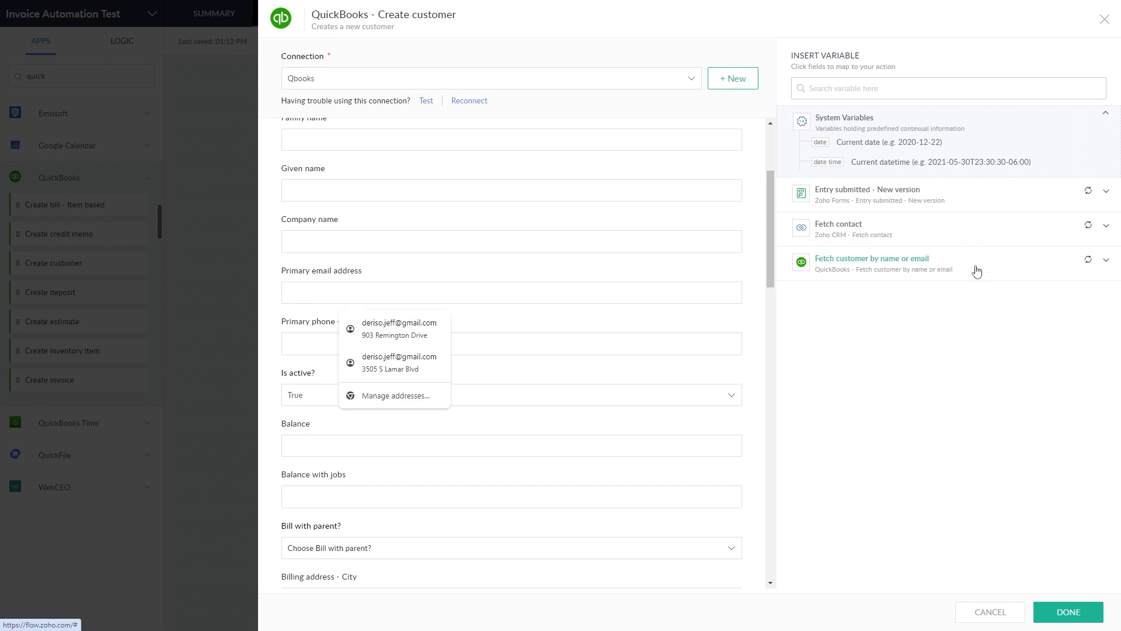
{"action": "left_click", "coordinate": [950, 201]}
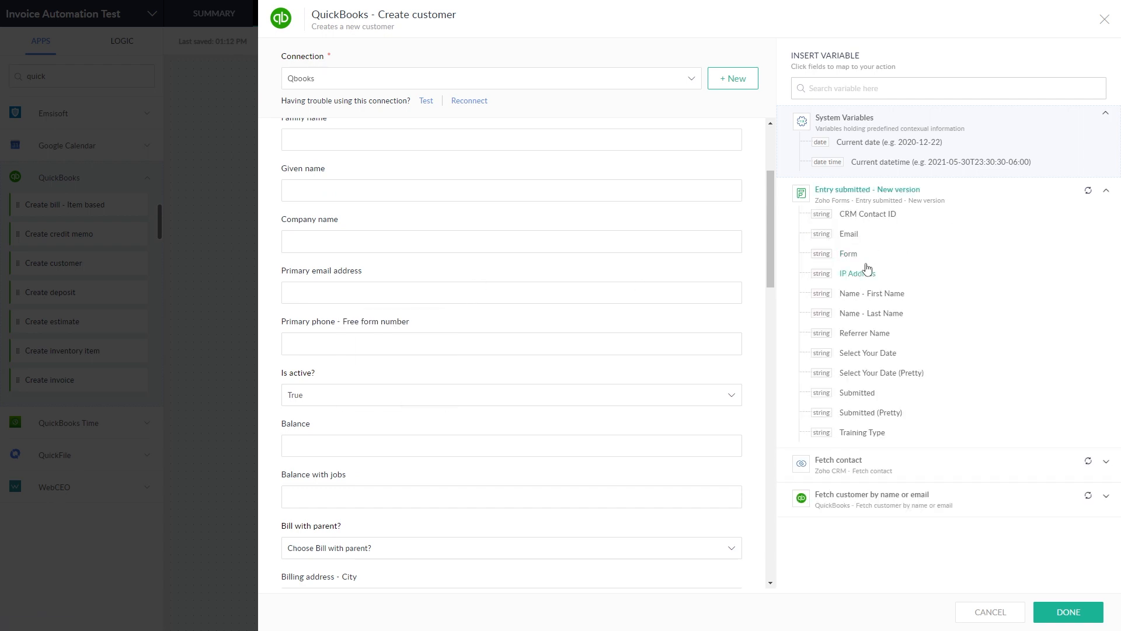
{"action": "left_click", "coordinate": [860, 235]}
{"action": "scroll", "coordinate": [441, 322], "scroll_direction": "up", "scroll_amount": 3}
{"action": "scroll", "coordinate": [463, 331], "scroll_direction": "down", "scroll_amount": 20}
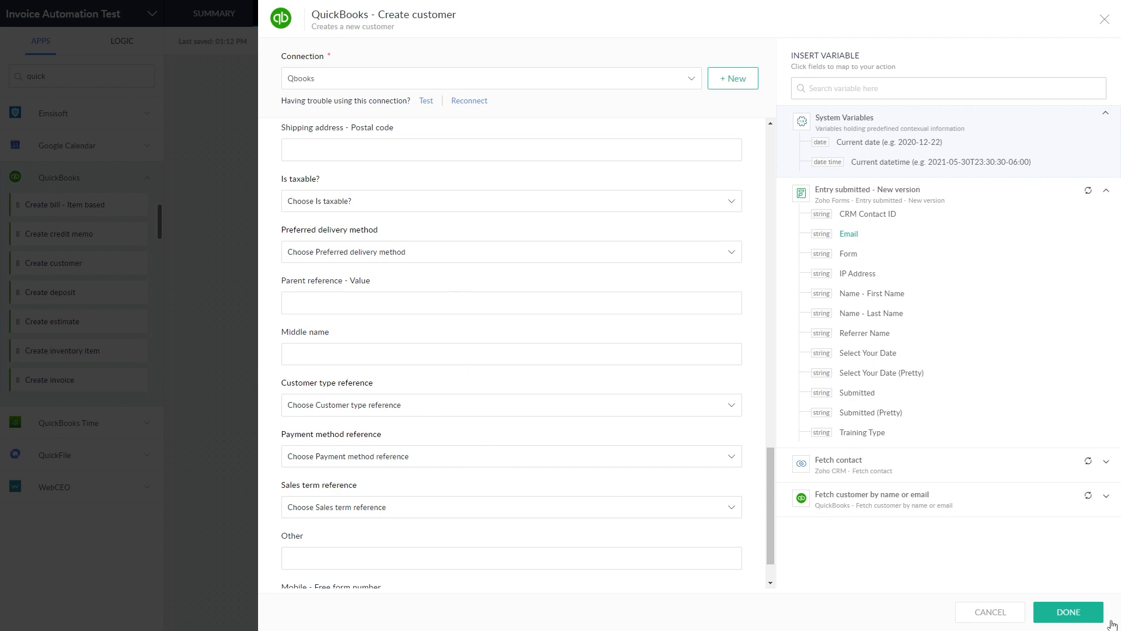
{"action": "left_click", "coordinate": [1074, 613]}
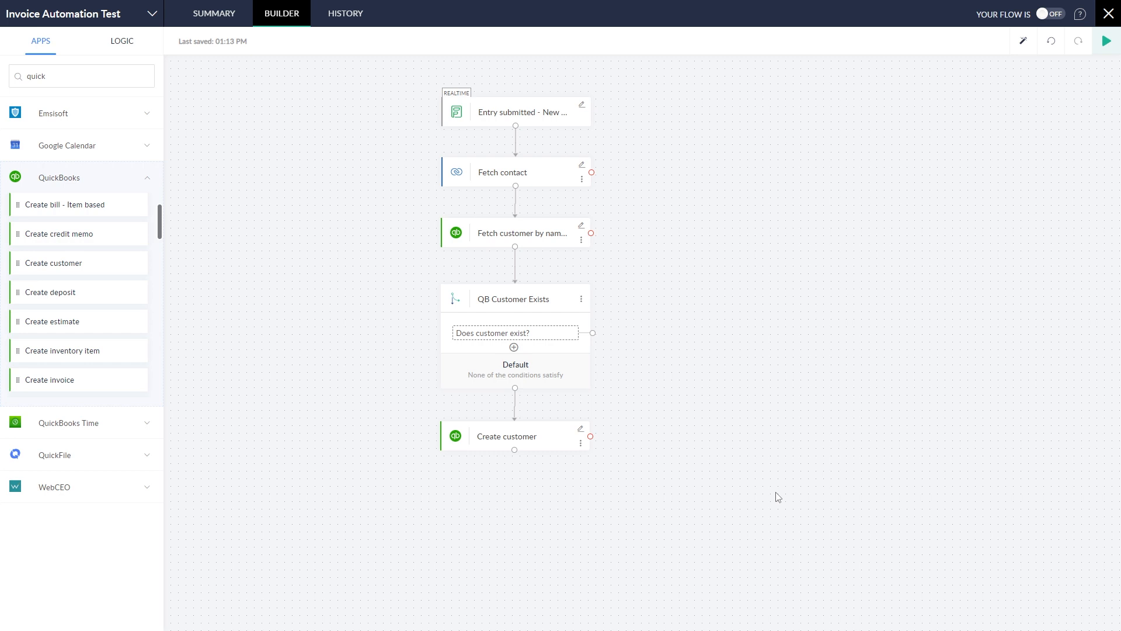
Step: Drag a Decision block from the LOGIC tab onto the canvas below Create customer
{"action": "left_click", "coordinate": [127, 46]}
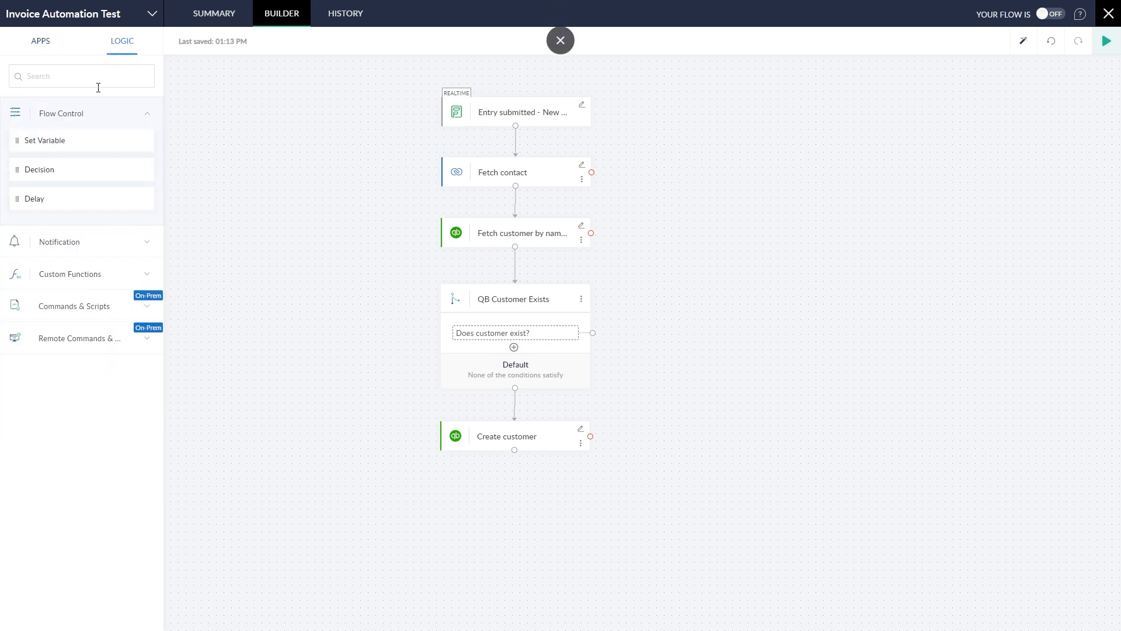
{"action": "left_click_drag", "start_coordinate": [59, 170], "coordinate": [500, 501]}
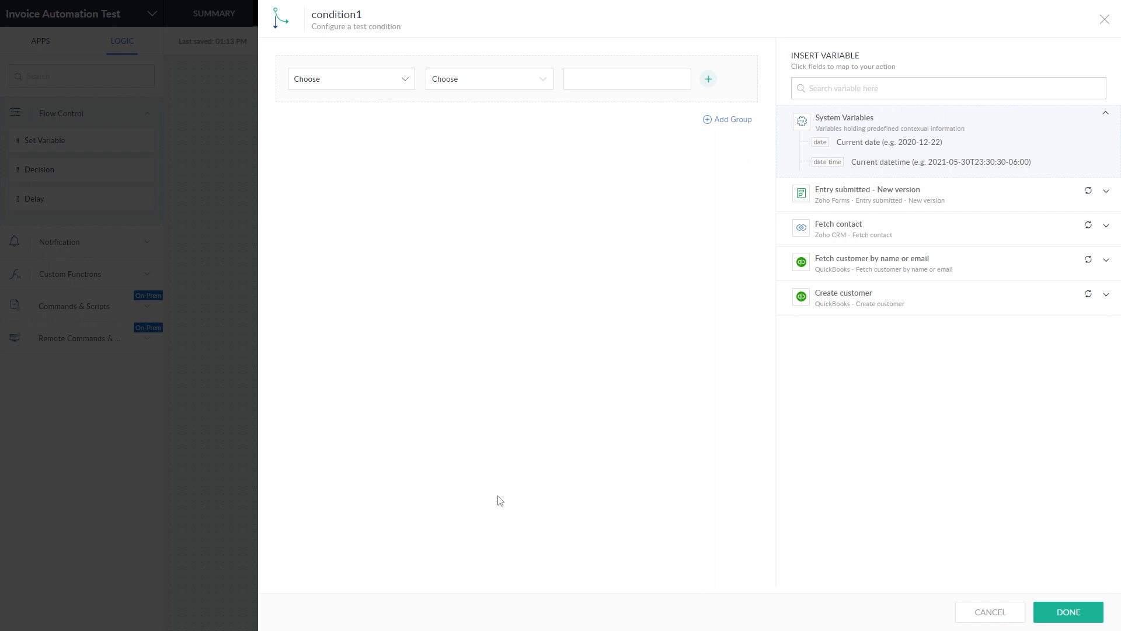
Step: Set condition1 to Training Type equals Premium (Full day) and save it
{"action": "left_click", "coordinate": [323, 82]}
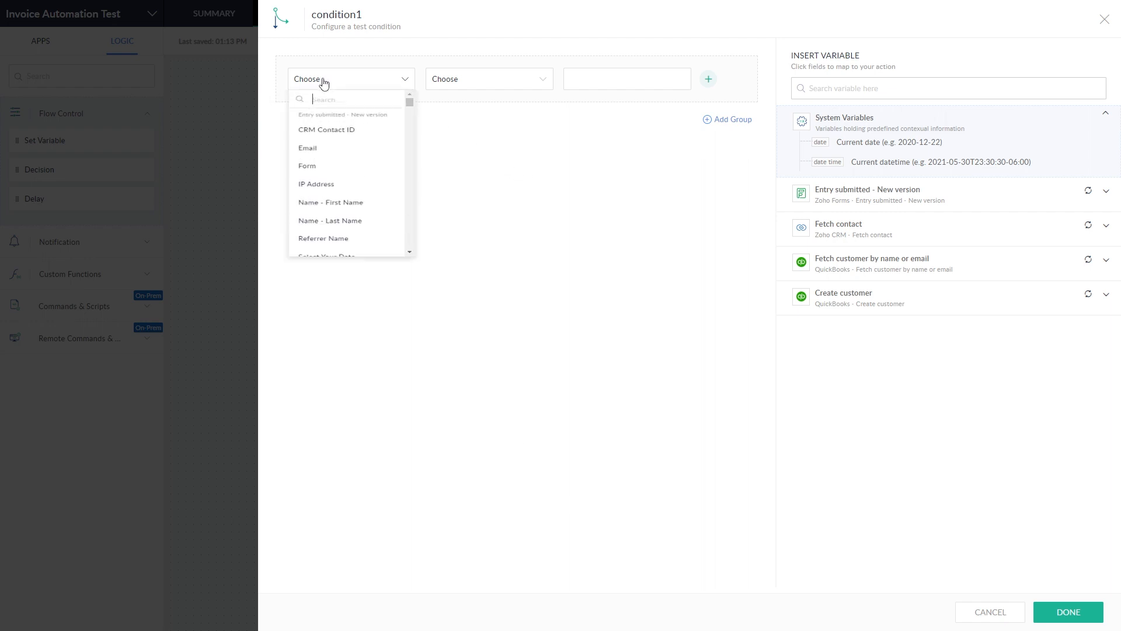
{"action": "scroll", "coordinate": [356, 207], "scroll_direction": "down", "scroll_amount": 4}
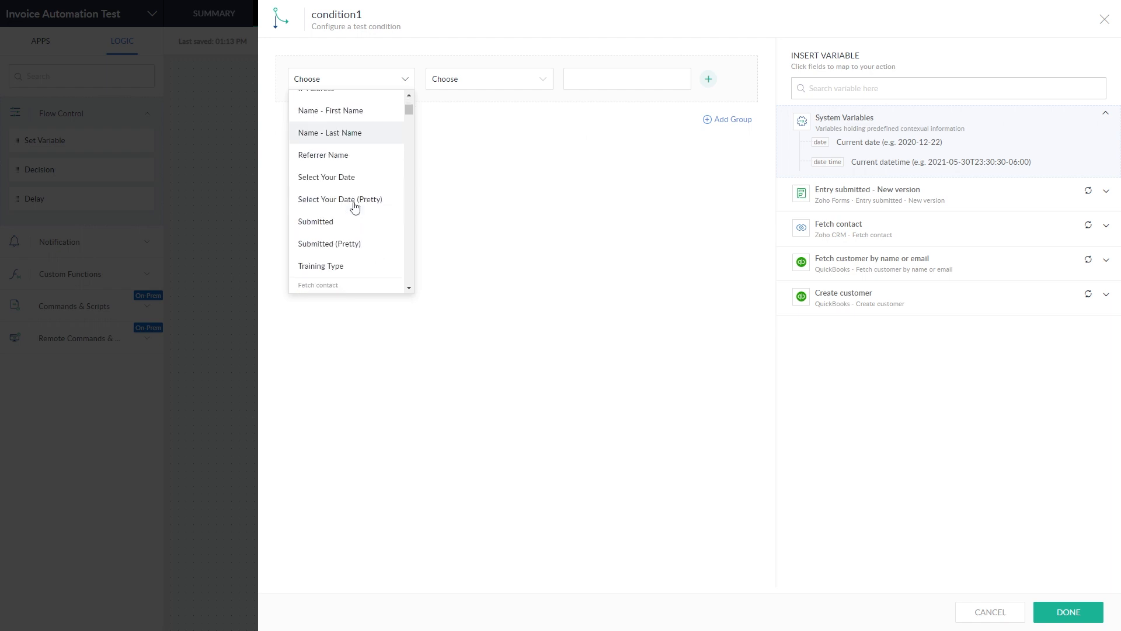
{"action": "left_click", "coordinate": [342, 267]}
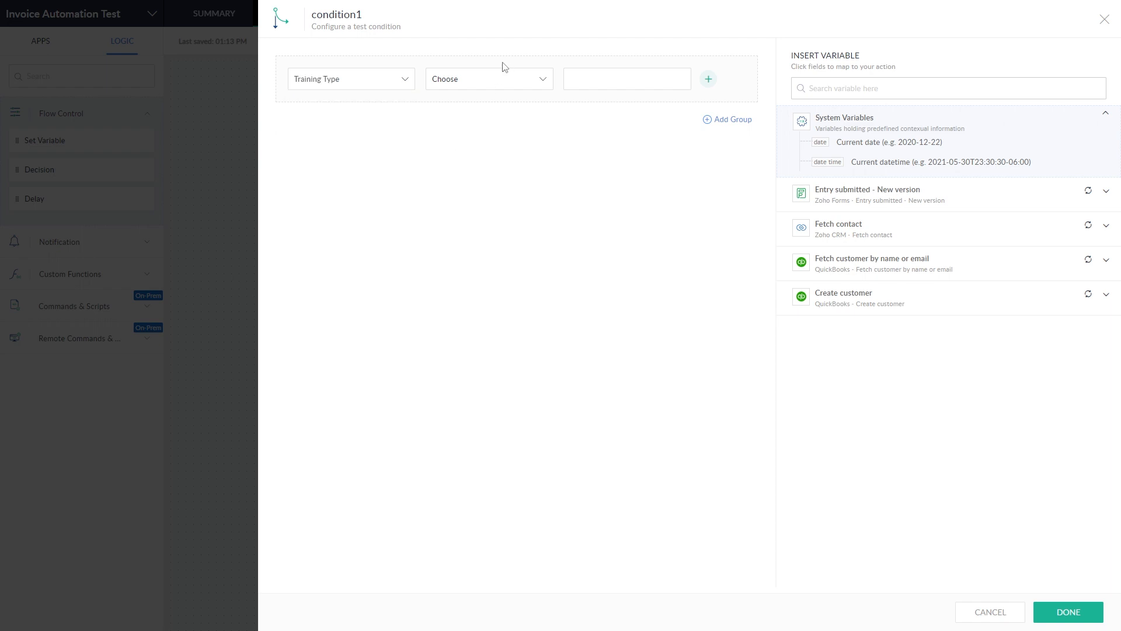
{"action": "left_click", "coordinate": [497, 80]}
{"action": "left_click", "coordinate": [467, 211]}
{"action": "left_click", "coordinate": [598, 79]}
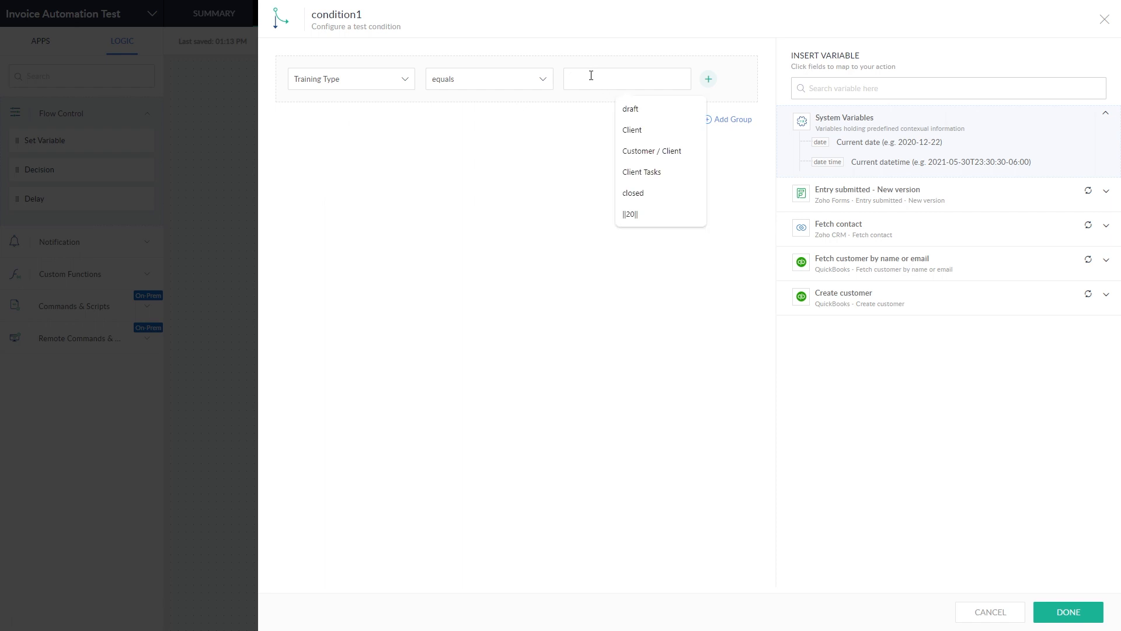
{"action": "left_click", "coordinate": [584, 147]}
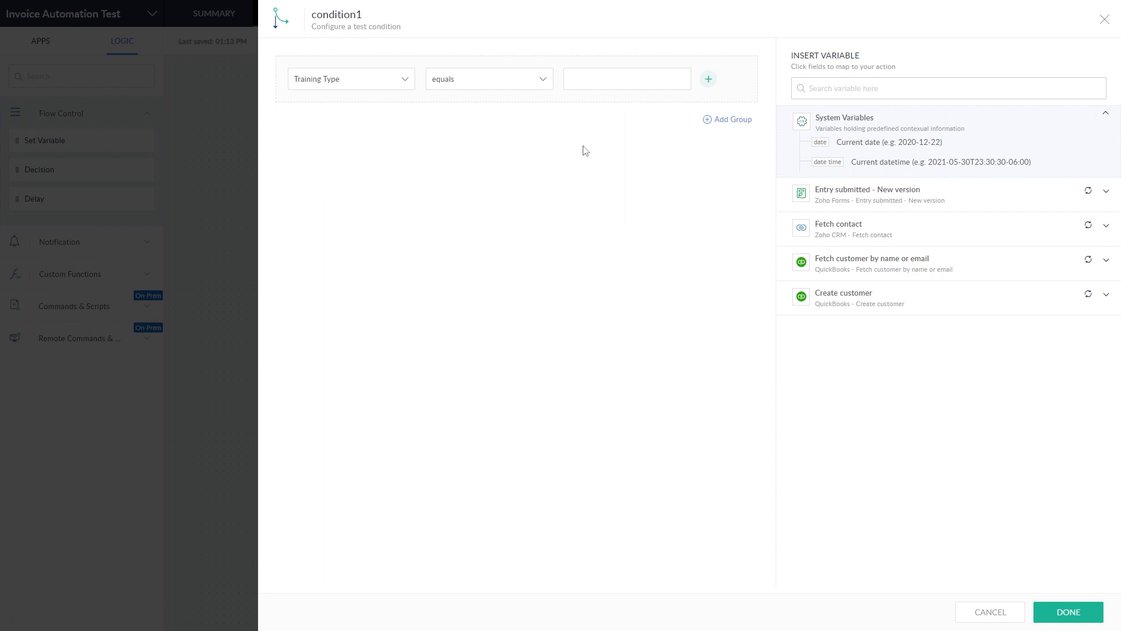
{"action": "left_click", "coordinate": [608, 81]}
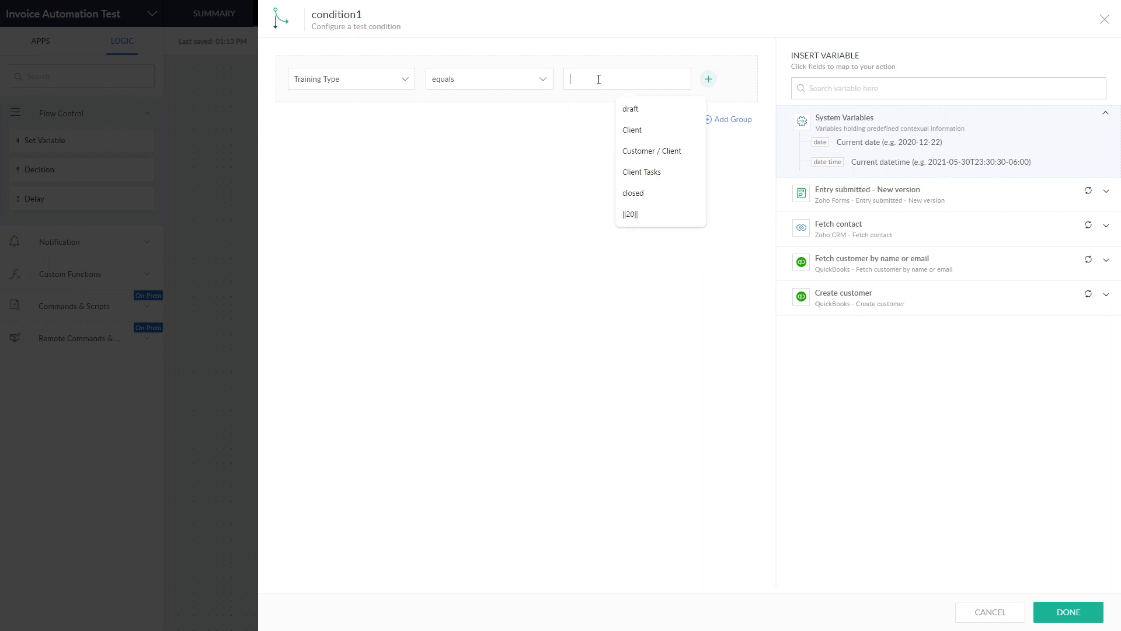
{"action": "type", "text": "P"}
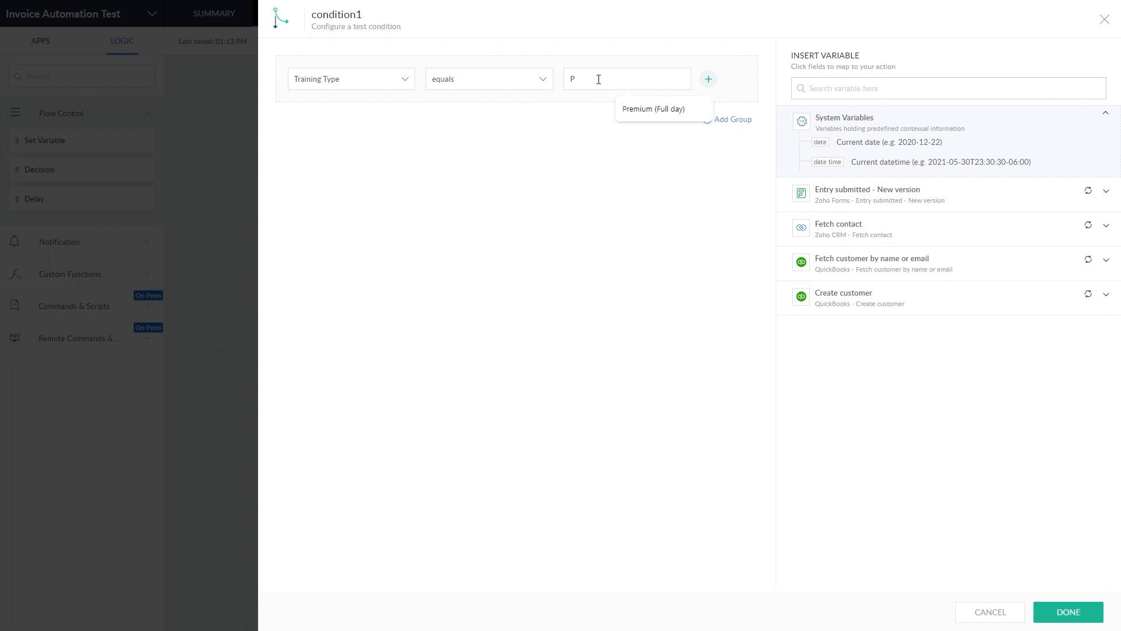
{"action": "left_click", "coordinate": [643, 111]}
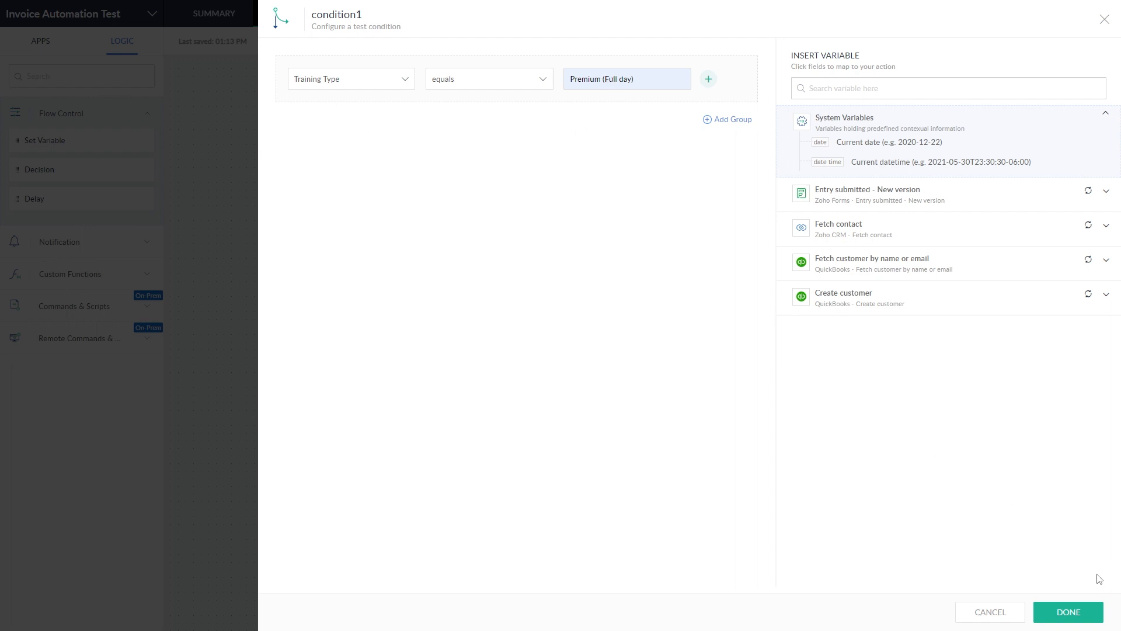
{"action": "left_click", "coordinate": [1068, 612]}
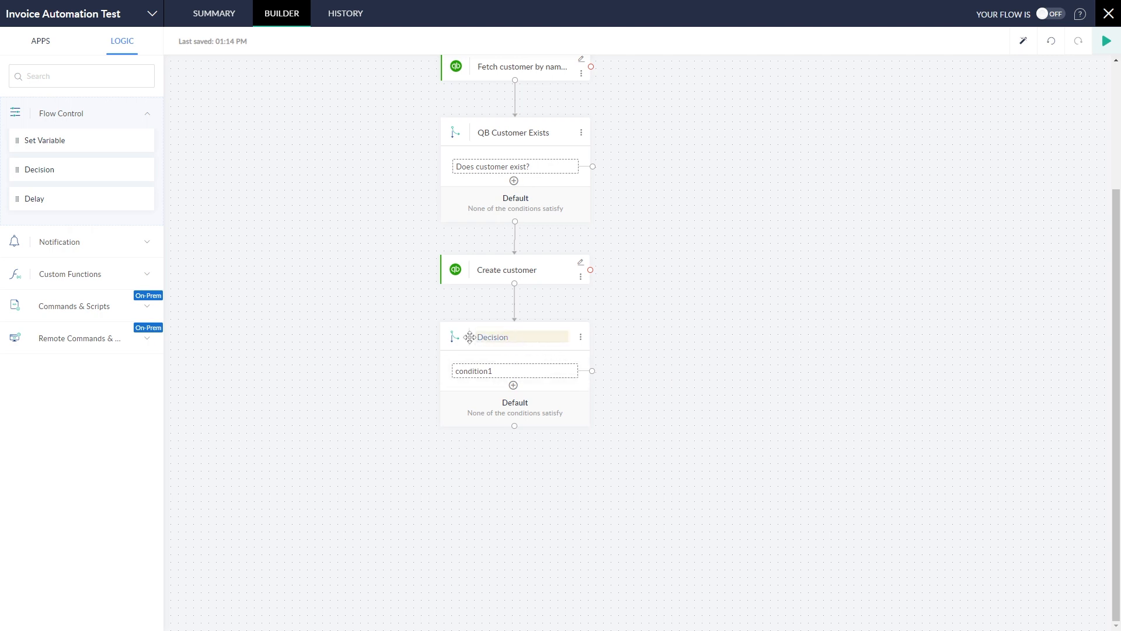
Step: Rename the decision 'Training Type' and its condition 'Is premium? (full day)'
{"action": "type", "text": "Training Type"}
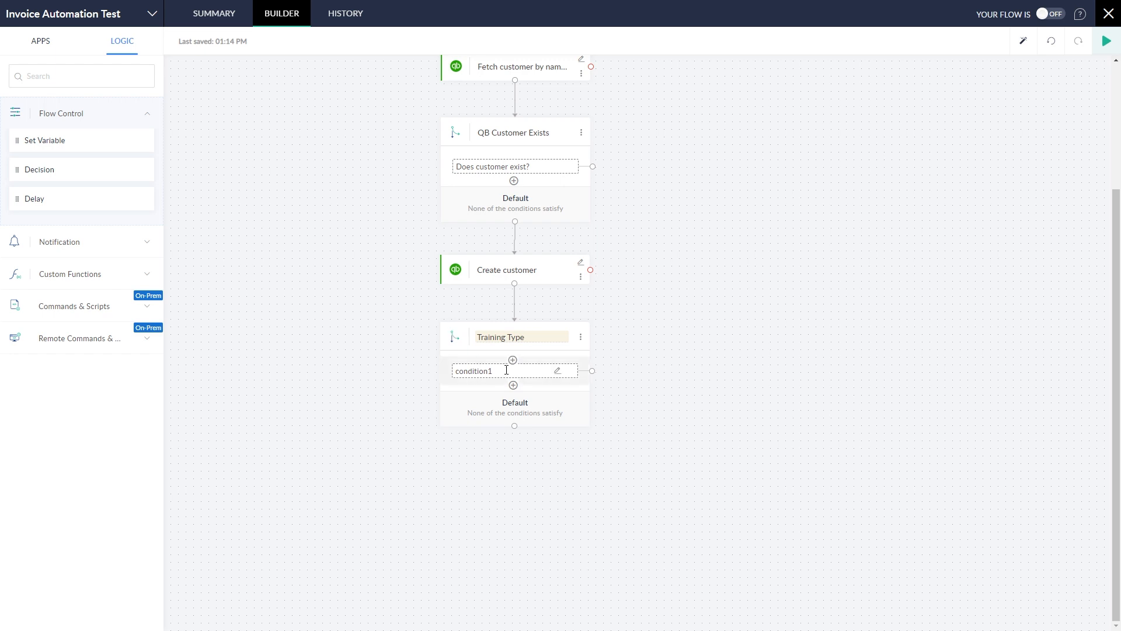
{"action": "left_click", "coordinate": [506, 370]}
{"action": "type", "text": "Is premi"}
{"action": "type", "text": "um?"}
{"action": "type", "text": " (full day)?"}
{"action": "key", "text": "Return"}
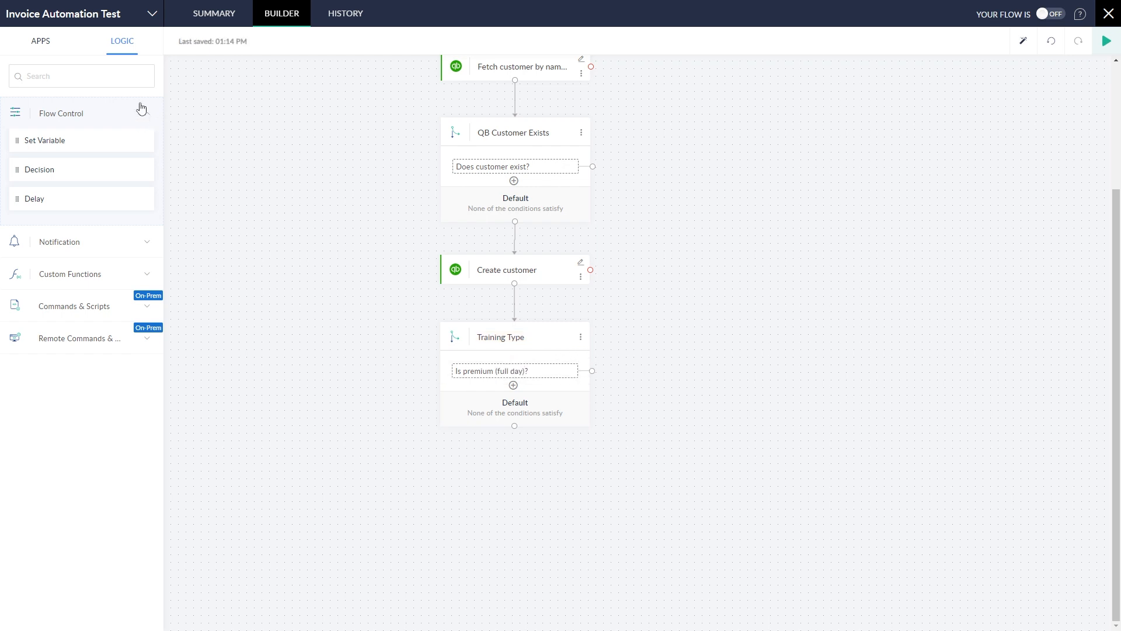
Step: Drag QuickBooks Create invoice from the apps list onto the premium branch
{"action": "left_click", "coordinate": [49, 52]}
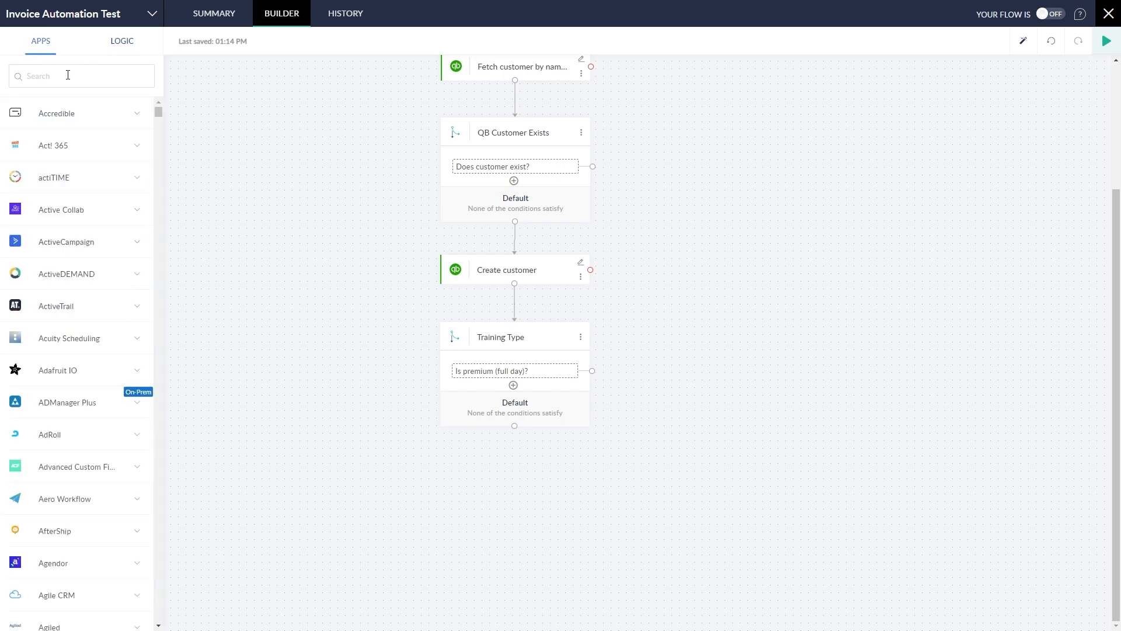
{"action": "left_click", "coordinate": [68, 75]}
{"action": "type", "text": "quickbooks"}
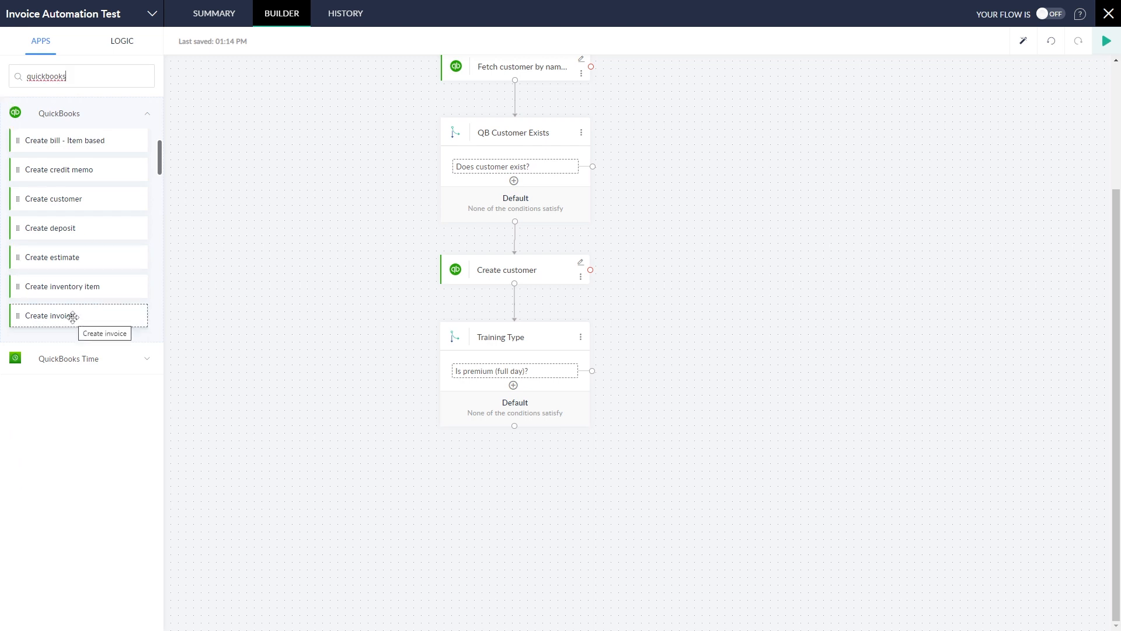
{"action": "left_click_drag", "start_coordinate": [72, 318], "coordinate": [682, 403]}
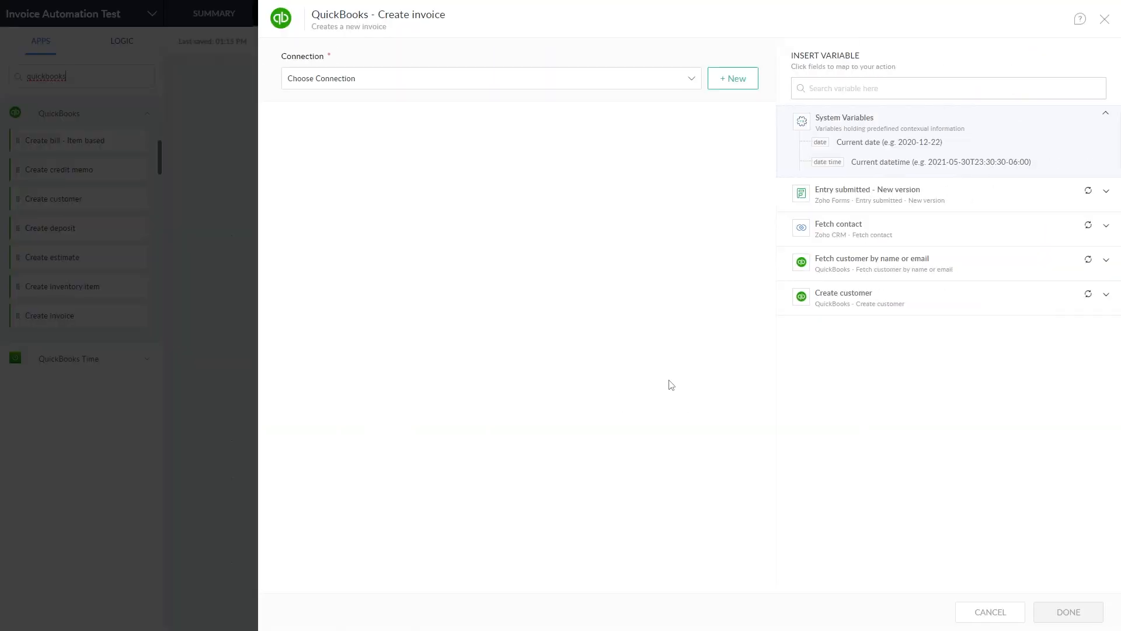
Step: Use the Qbooks connection and rename the invoice variable to creatFullday_invoice_1
{"action": "left_click", "coordinate": [351, 88]}
{"action": "left_click", "coordinate": [327, 108]}
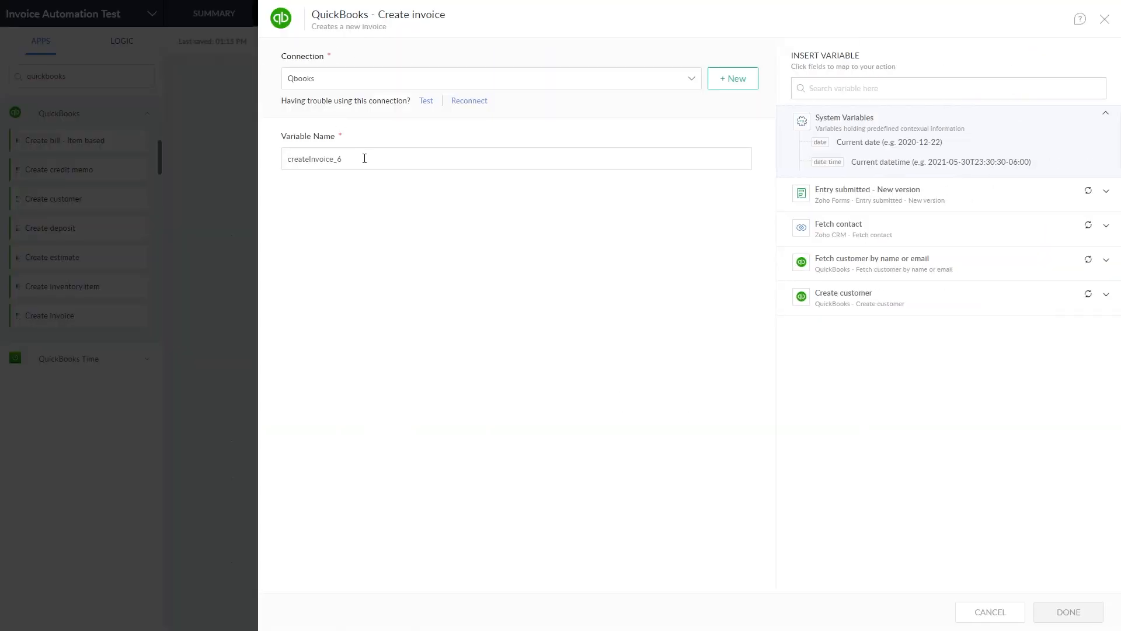
{"action": "left_click_drag", "start_coordinate": [306, 159], "coordinate": [351, 176]}
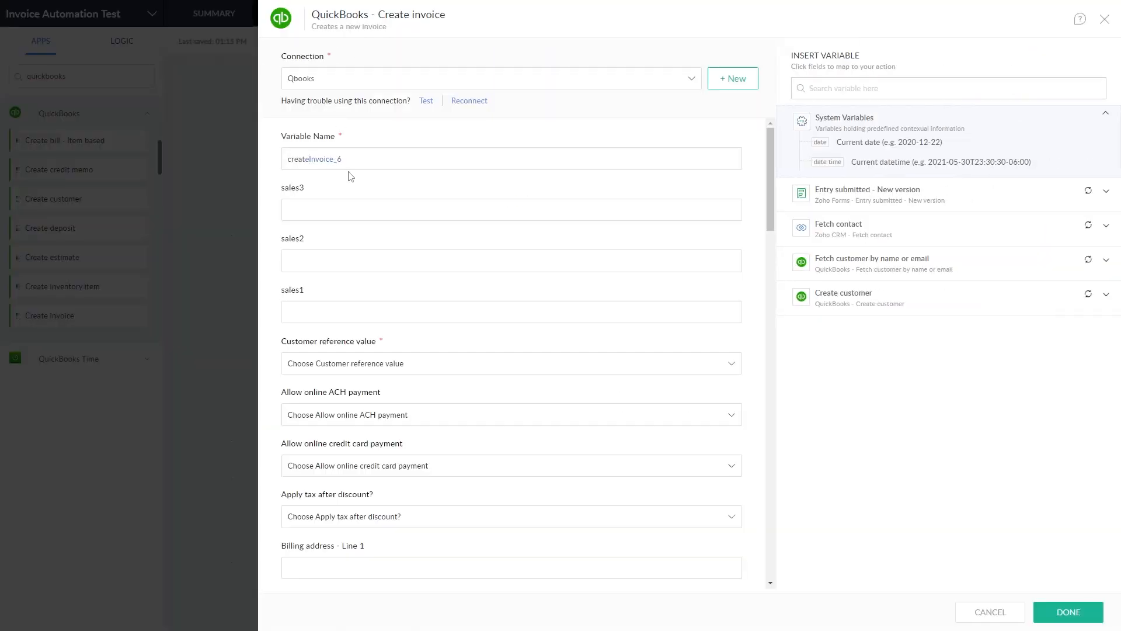
{"action": "type", "text": "Fullday_invoice_1"}
Step: Set Customer reference to a custom value: Create customer's Customer ID
{"action": "left_click", "coordinate": [923, 301]}
{"action": "left_click", "coordinate": [724, 374]}
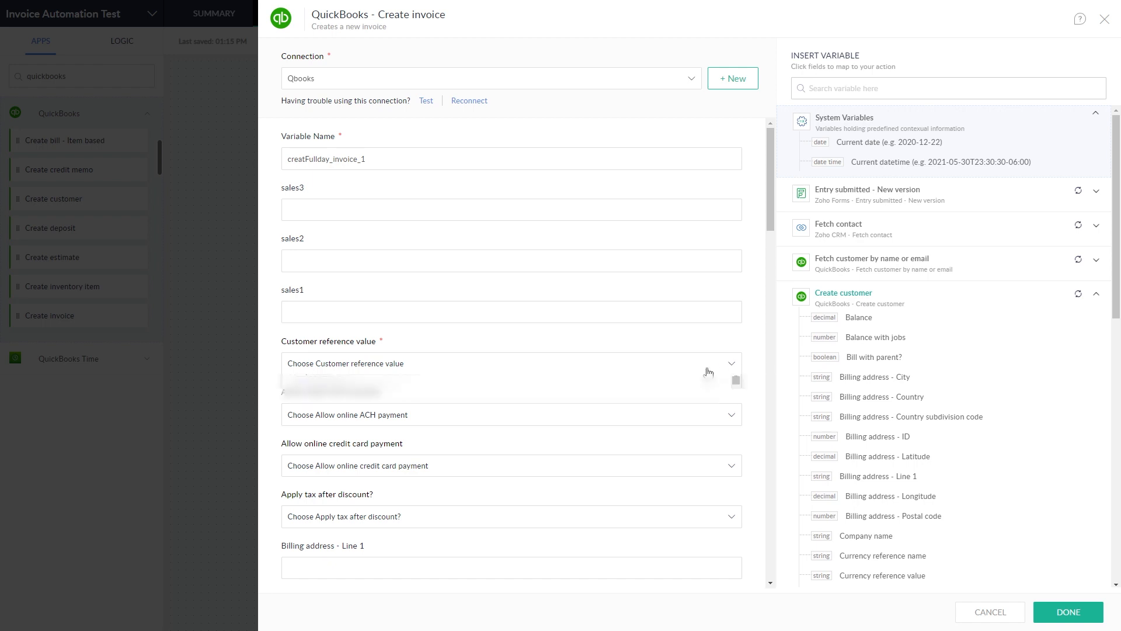
{"action": "scroll", "coordinate": [478, 429], "scroll_direction": "down", "scroll_amount": 5}
{"action": "left_click", "coordinate": [495, 273]}
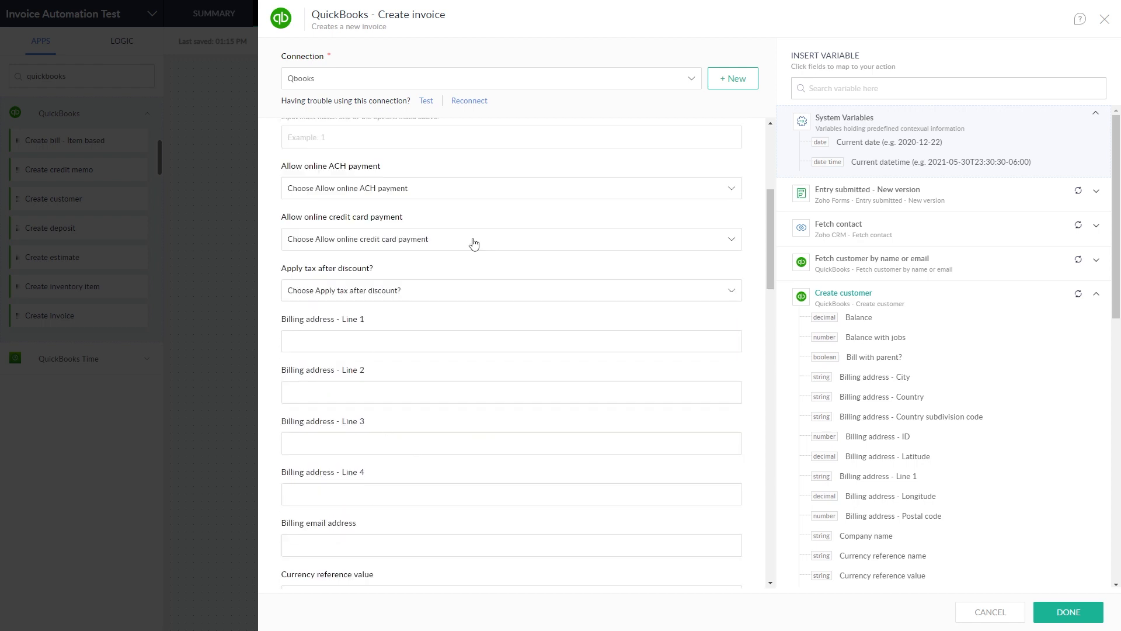
{"action": "left_click", "coordinate": [456, 195]}
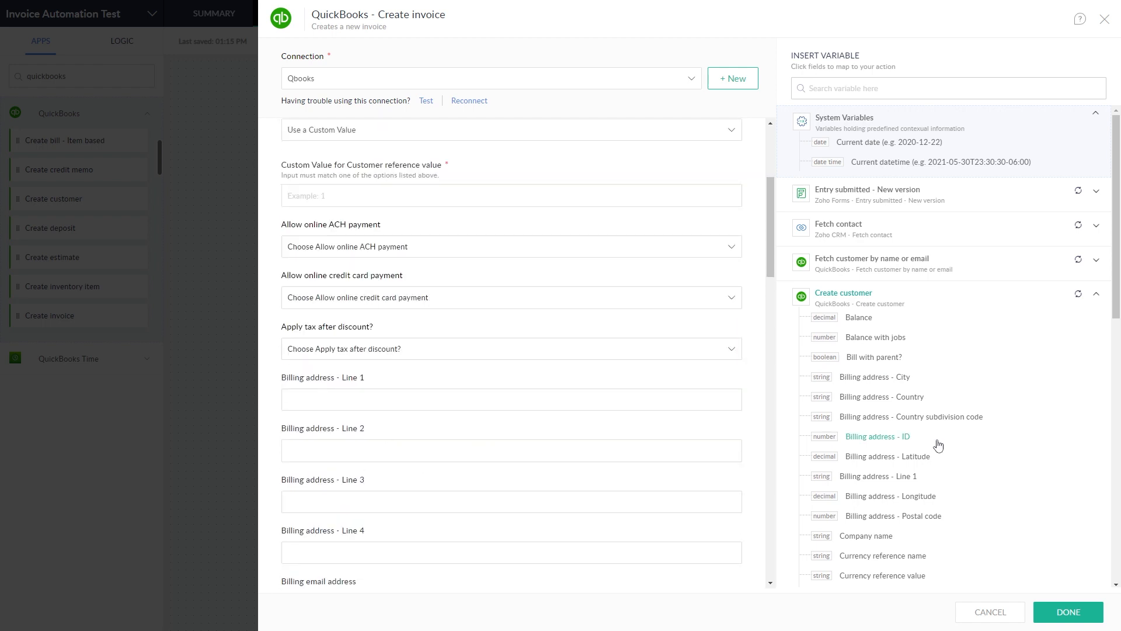
{"action": "scroll", "coordinate": [956, 436], "scroll_direction": "down", "scroll_amount": 10}
{"action": "scroll", "coordinate": [958, 437], "scroll_direction": "up", "scroll_amount": 3}
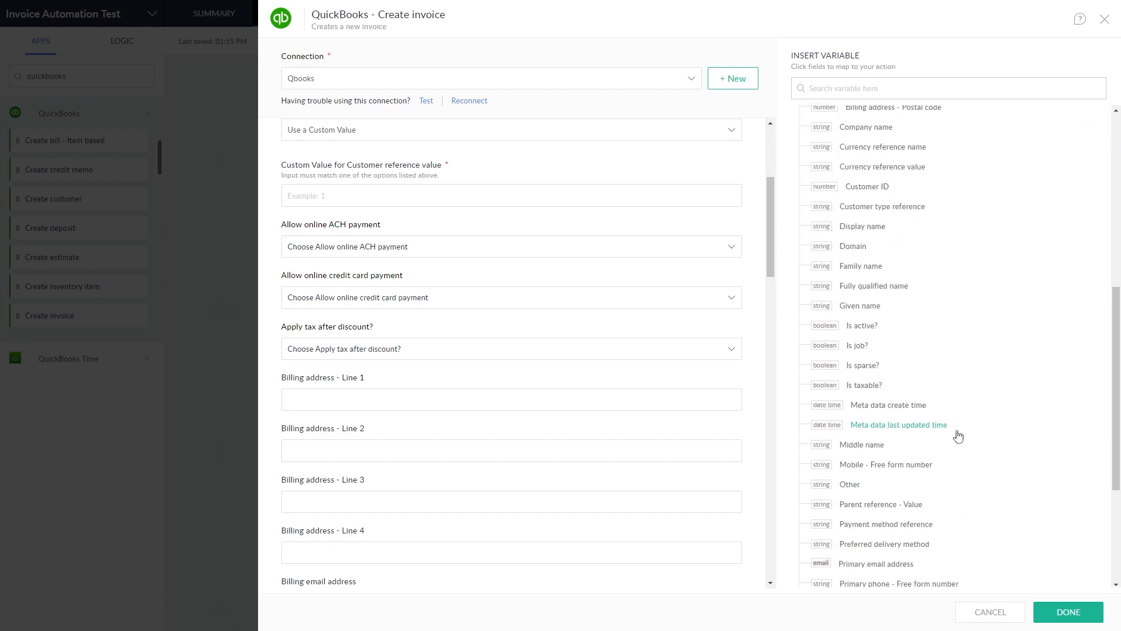
{"action": "left_click", "coordinate": [866, 187]}
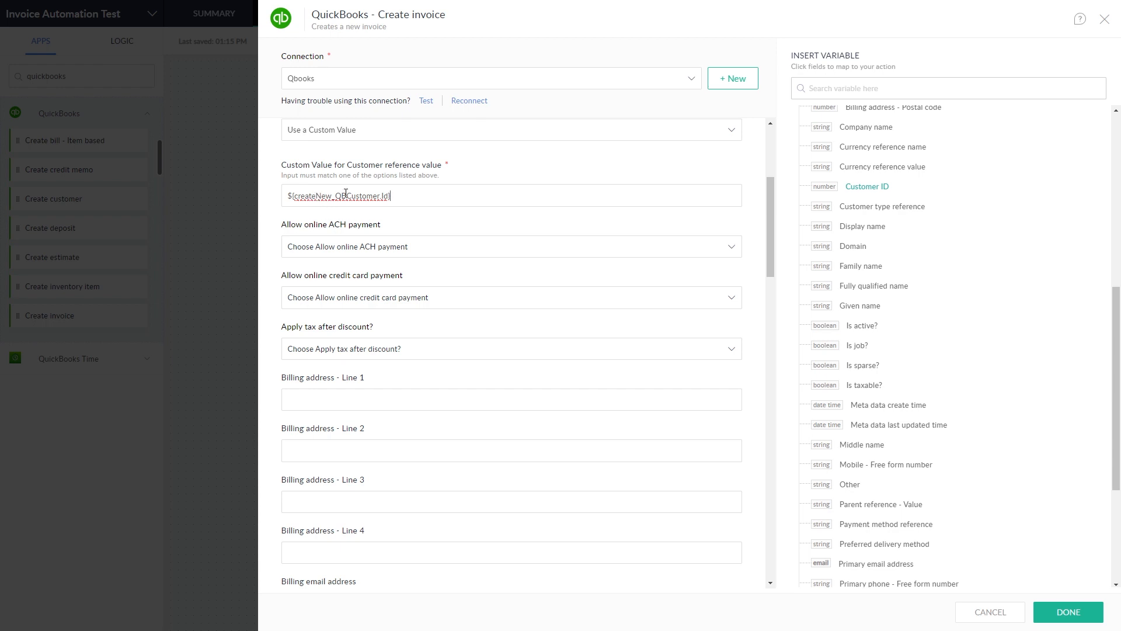
{"action": "scroll", "coordinate": [534, 286], "scroll_direction": "up", "scroll_amount": 1}
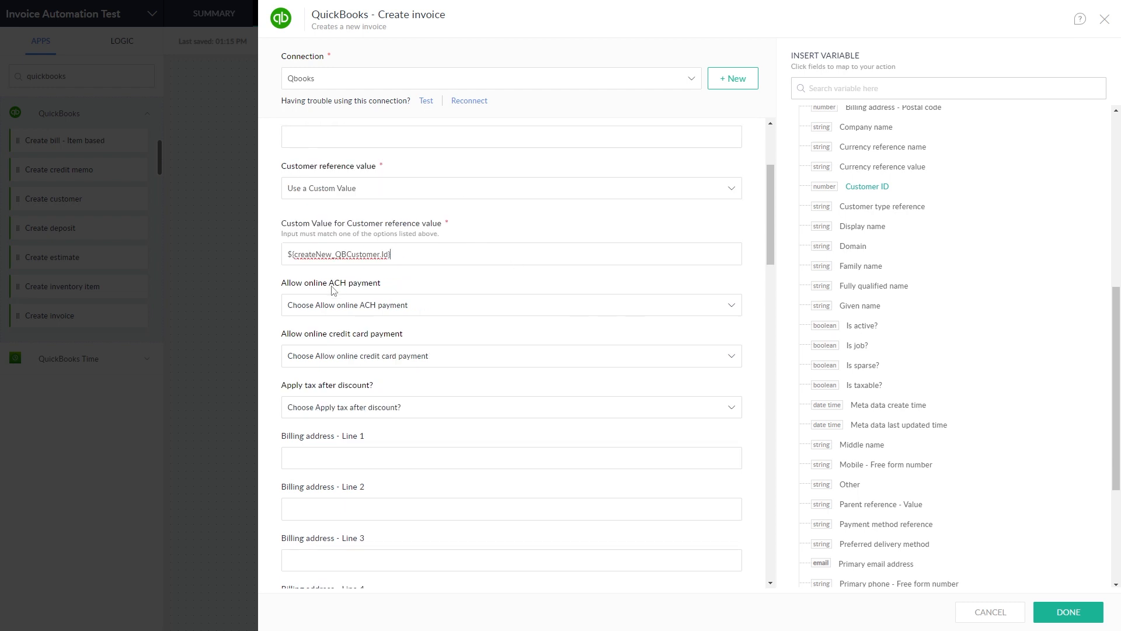
{"action": "scroll", "coordinate": [528, 372], "scroll_direction": "down", "scroll_amount": 10}
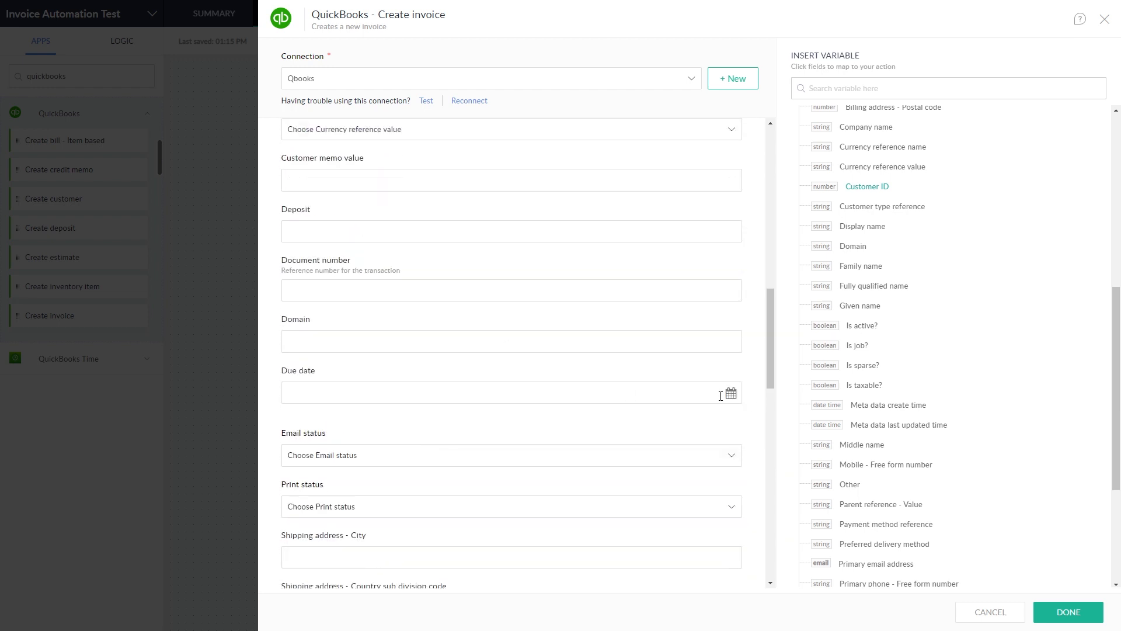
{"action": "scroll", "coordinate": [937, 176], "scroll_direction": "up", "scroll_amount": 7}
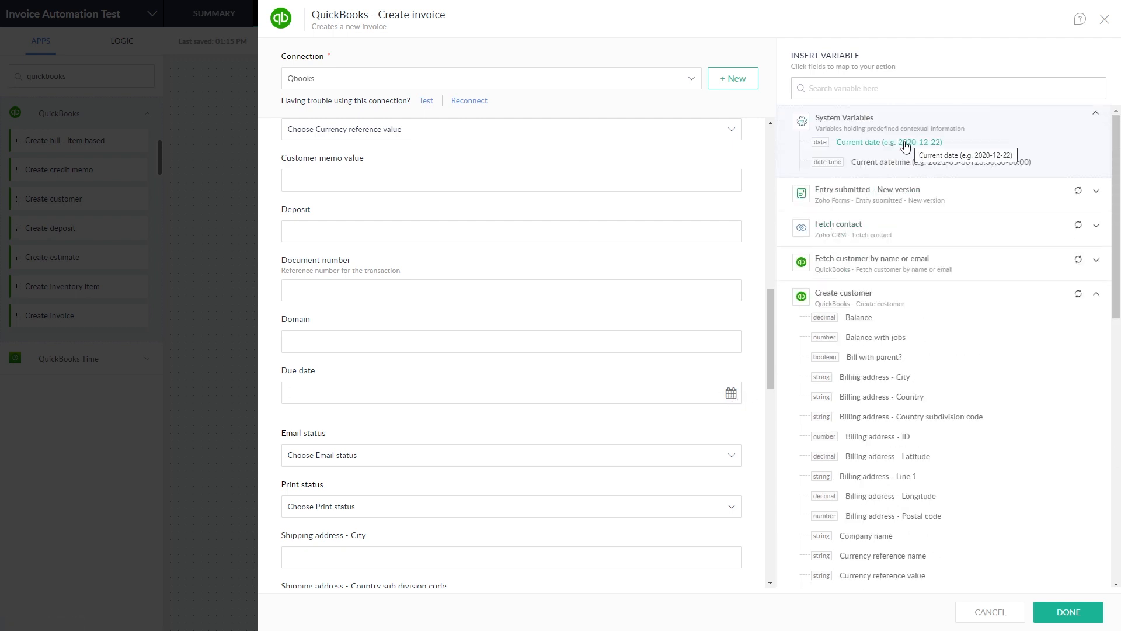
Step: Set both the due date and Invoice date to the current date
{"action": "left_click", "coordinate": [905, 143]}
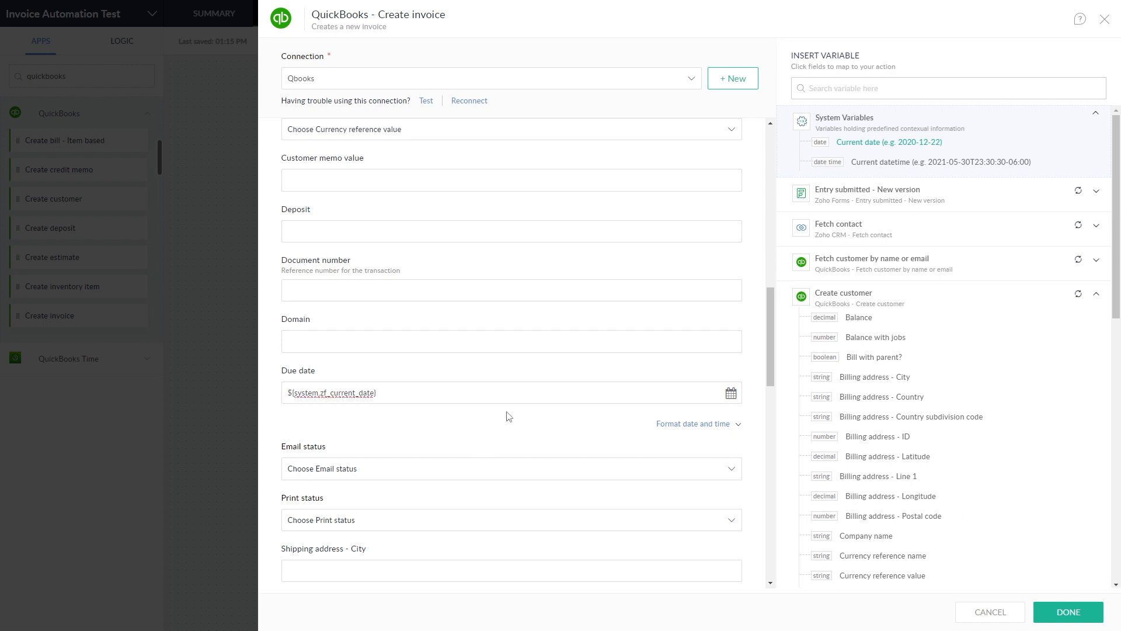
{"action": "scroll", "coordinate": [508, 418], "scroll_direction": "up", "scroll_amount": 10}
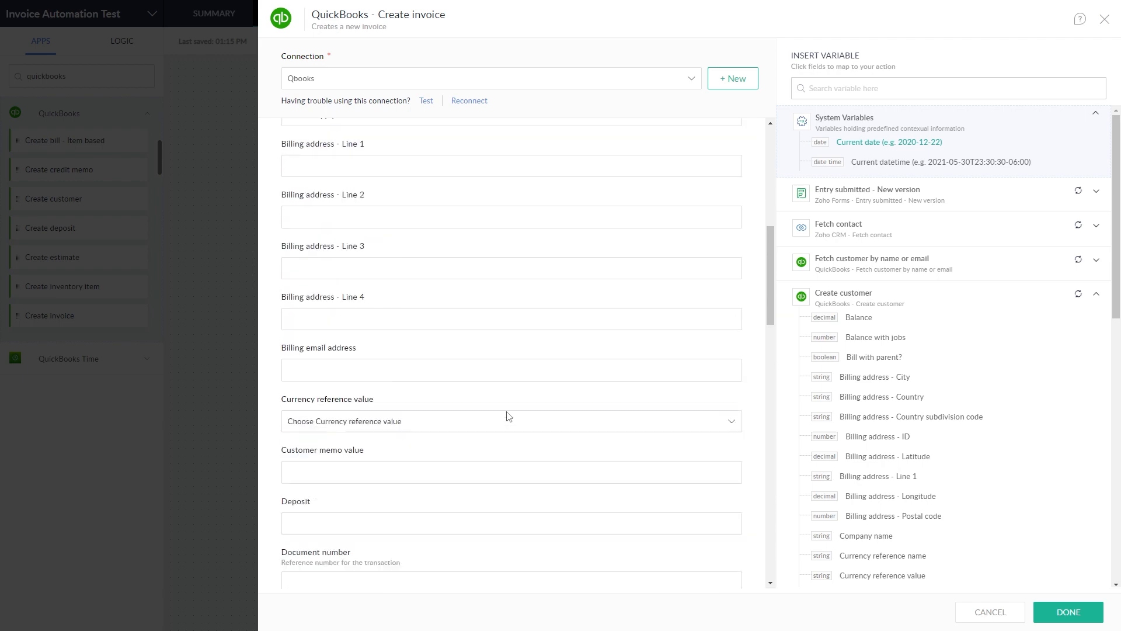
{"action": "scroll", "coordinate": [554, 321], "scroll_direction": "down", "scroll_amount": 15}
{"action": "scroll", "coordinate": [553, 325], "scroll_direction": "down", "scroll_amount": 7}
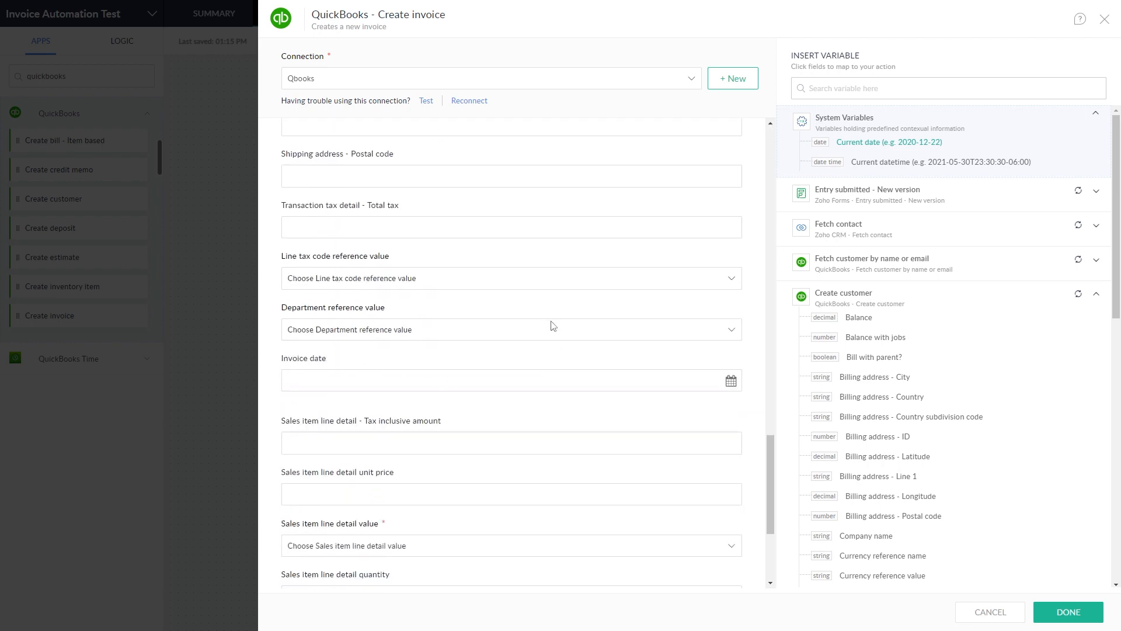
{"action": "left_click", "coordinate": [725, 380]}
{"action": "left_click", "coordinate": [904, 142]}
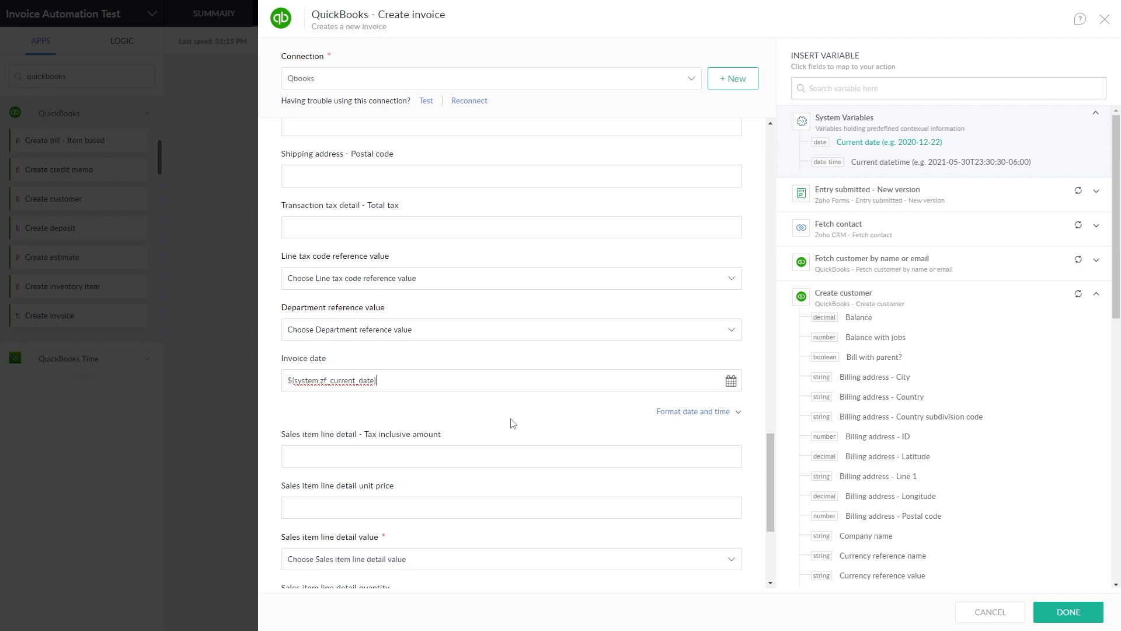
{"action": "scroll", "coordinate": [500, 279], "scroll_direction": "up", "scroll_amount": 10}
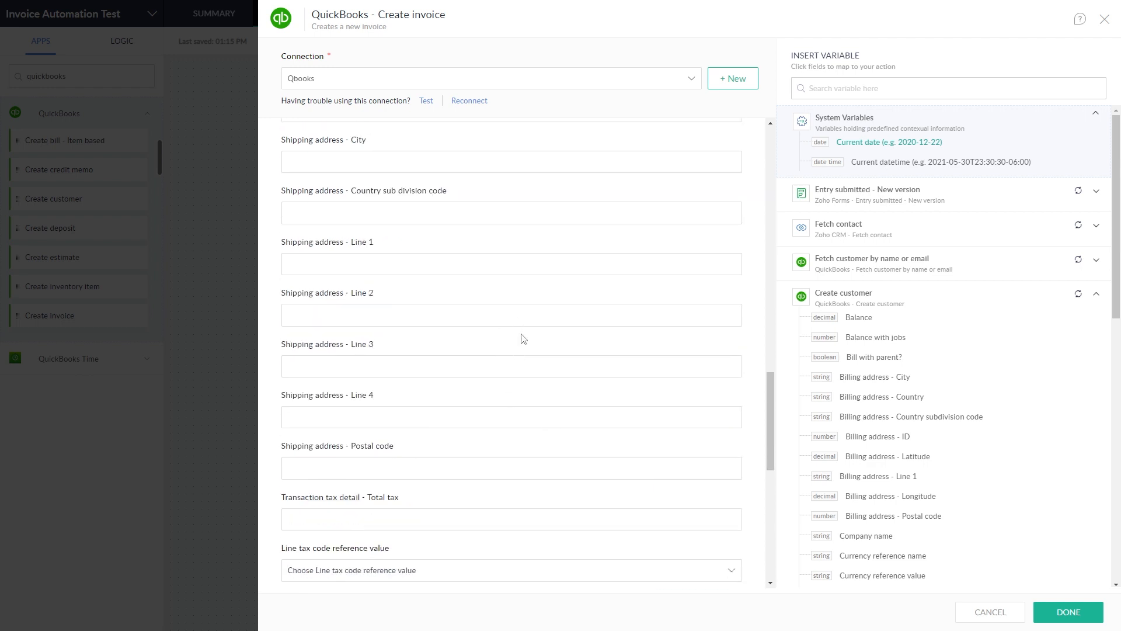
{"action": "scroll", "coordinate": [552, 403], "scroll_direction": "up", "scroll_amount": 10}
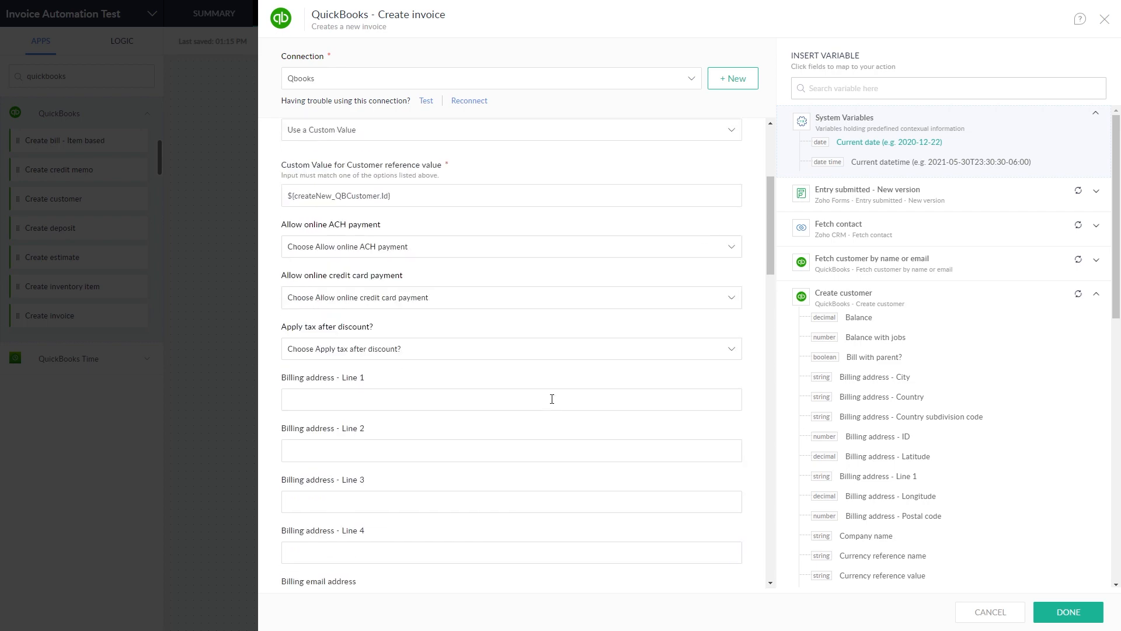
{"action": "scroll", "coordinate": [551, 398], "scroll_direction": "up", "scroll_amount": 2}
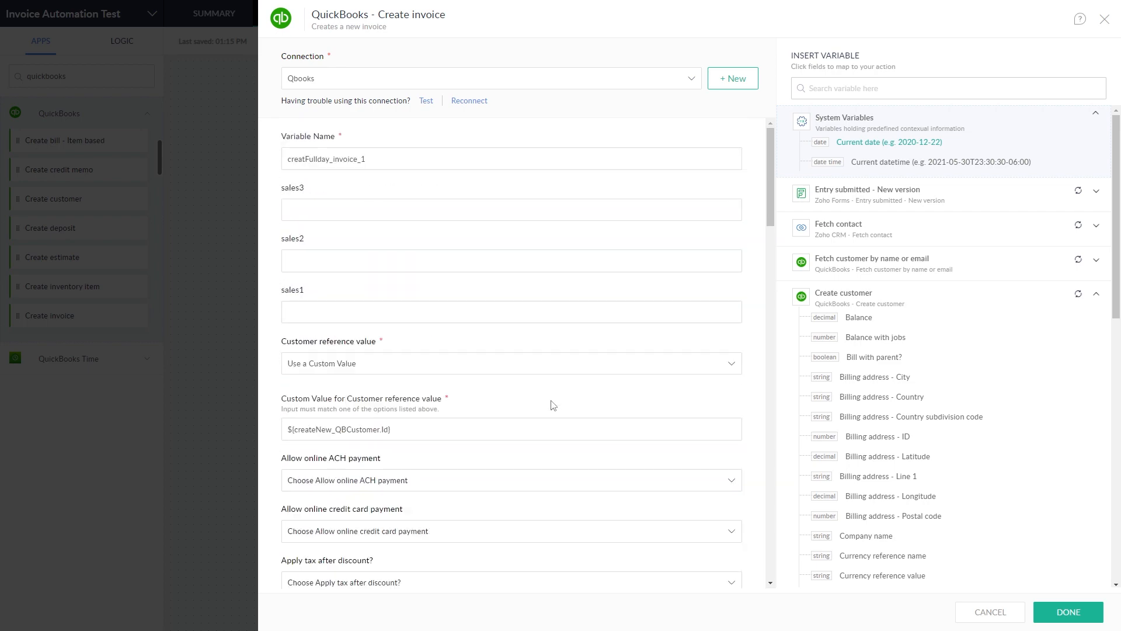
{"action": "scroll", "coordinate": [494, 421], "scroll_direction": "down", "scroll_amount": 12}
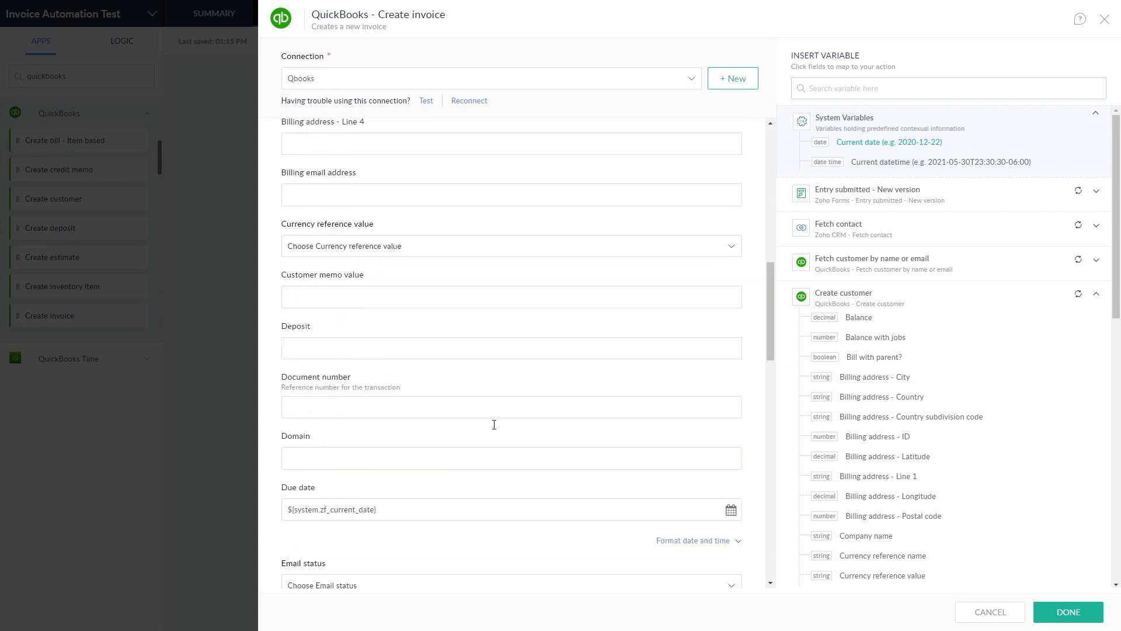
{"action": "scroll", "coordinate": [494, 425], "scroll_direction": "down", "scroll_amount": 10}
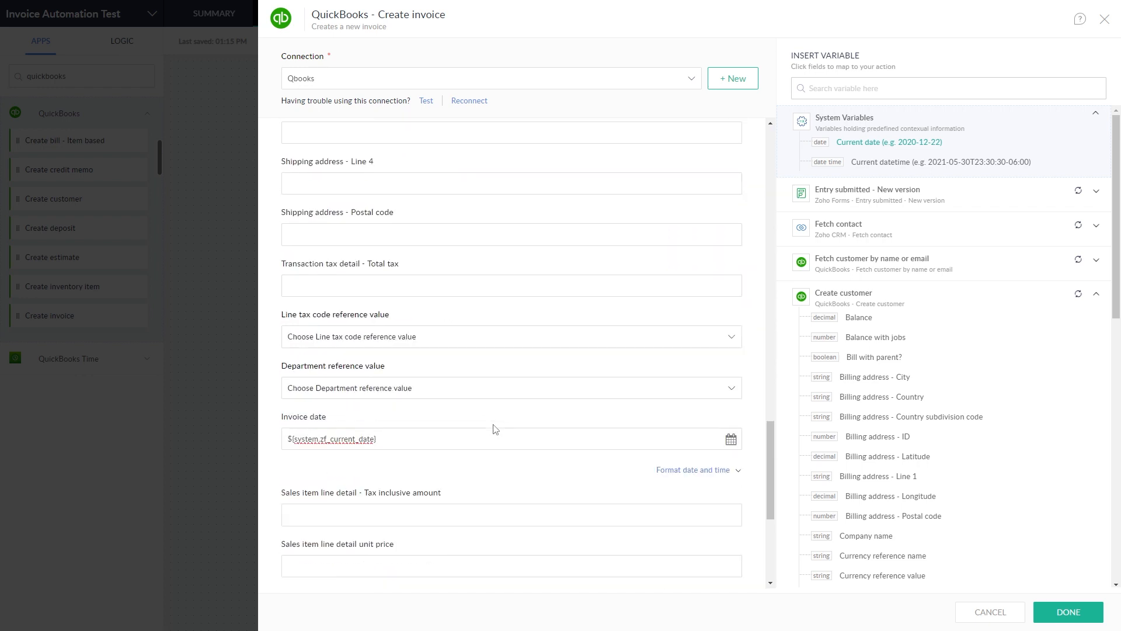
{"action": "scroll", "coordinate": [495, 429], "scroll_direction": "down", "scroll_amount": 4}
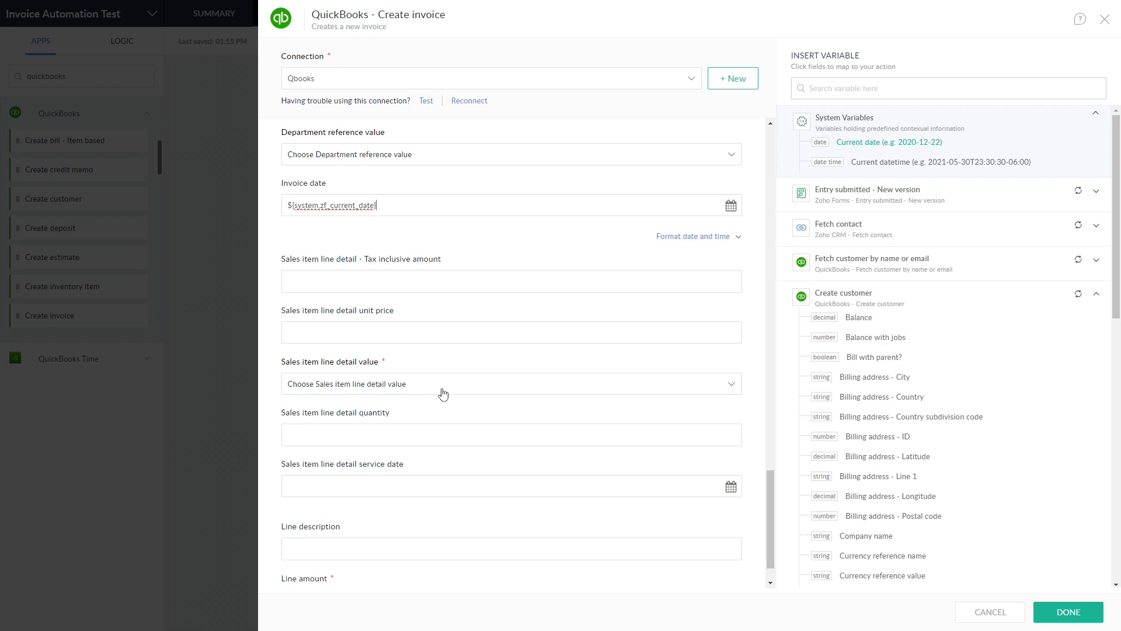
Step: Choose Sales as the line detail value, enter a line amount of 340, and save
{"action": "left_click", "coordinate": [442, 384]}
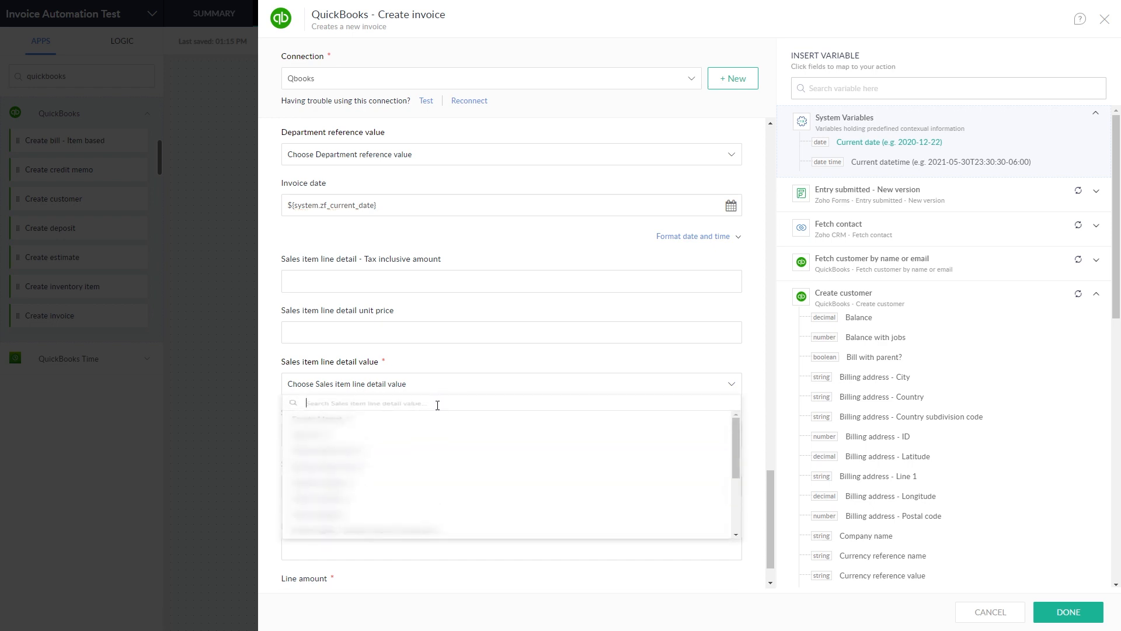
{"action": "scroll", "coordinate": [408, 503], "scroll_direction": "down", "scroll_amount": 5}
{"action": "left_click", "coordinate": [403, 555]}
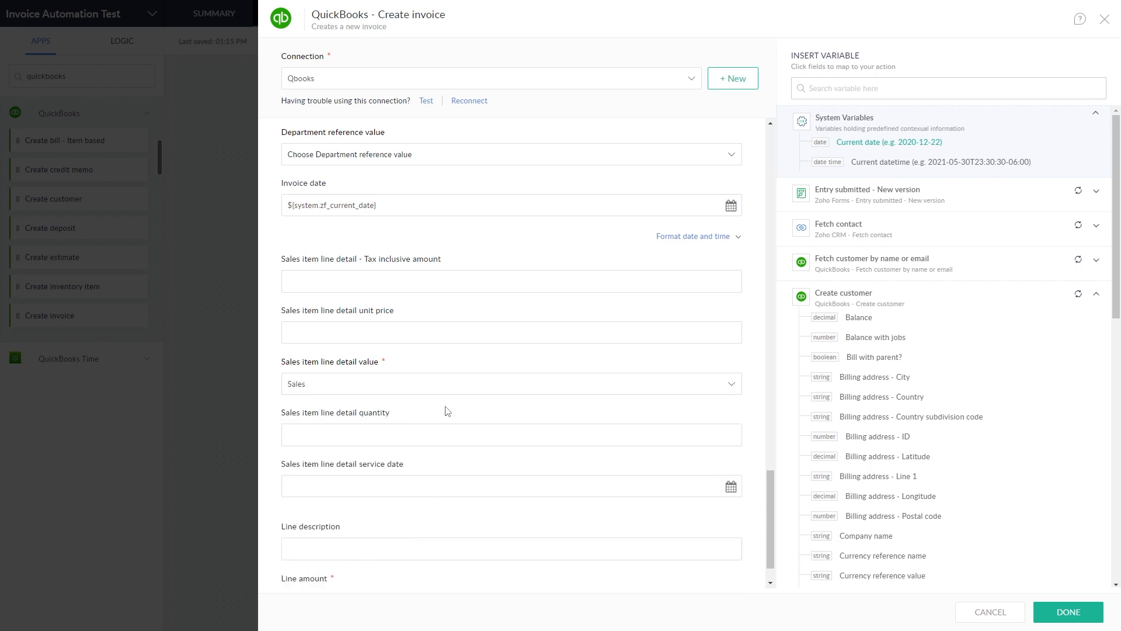
{"action": "scroll", "coordinate": [448, 411], "scroll_direction": "down", "scroll_amount": 1}
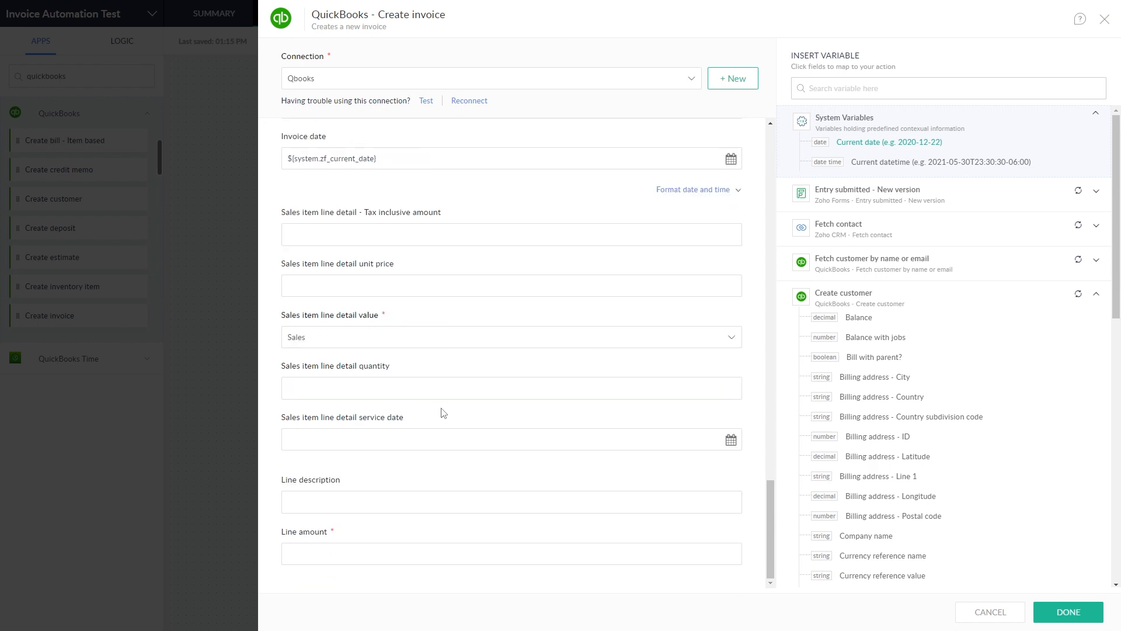
{"action": "left_click", "coordinate": [344, 553]}
{"action": "type", "text": "340"}
{"action": "left_click", "coordinate": [1069, 612]}
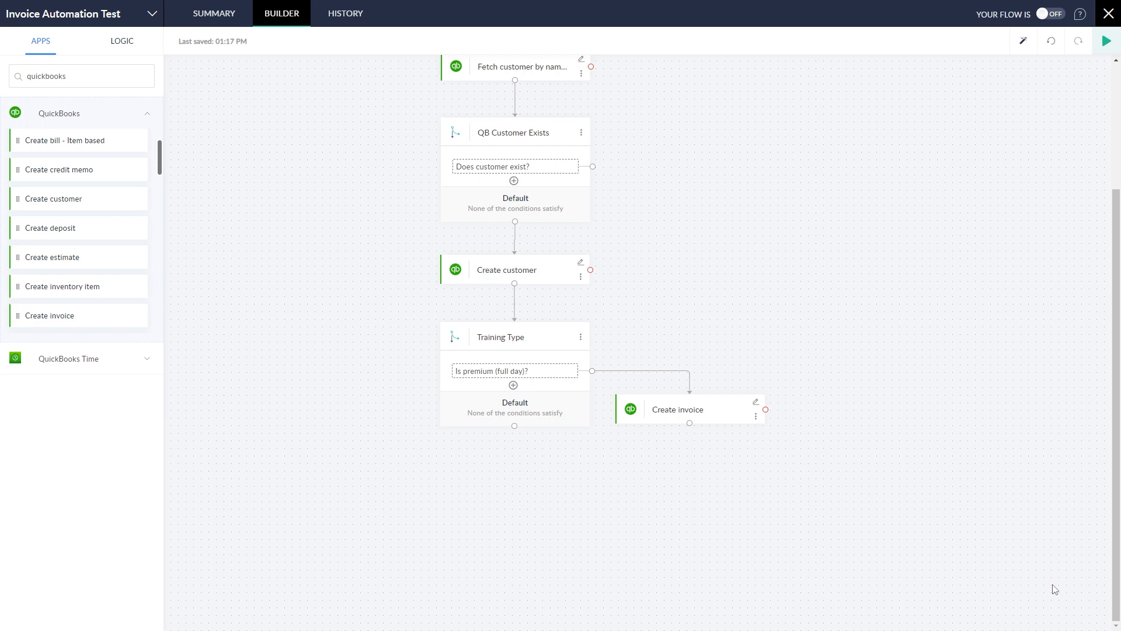
Step: Clone the Create invoice step and attach the copy under Training Type's Default path
{"action": "left_click", "coordinate": [756, 417]}
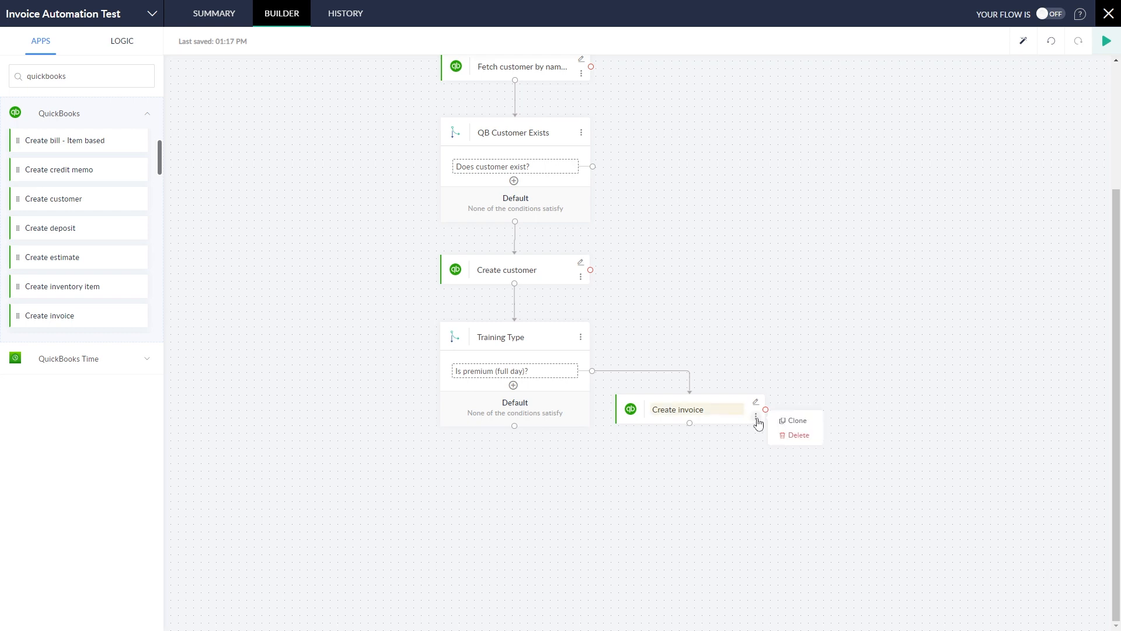
{"action": "left_click", "coordinate": [794, 421]}
{"action": "mouse_move", "coordinate": [856, 397]}
{"action": "left_mouse_down"}
{"action": "mouse_move", "coordinate": [615, 490]}
{"action": "mouse_move", "coordinate": [516, 447]}
{"action": "mouse_move", "coordinate": [514, 461]}
{"action": "mouse_move", "coordinate": [513, 445]}
{"action": "mouse_move", "coordinate": [513, 476]}
{"action": "left_mouse_up"}
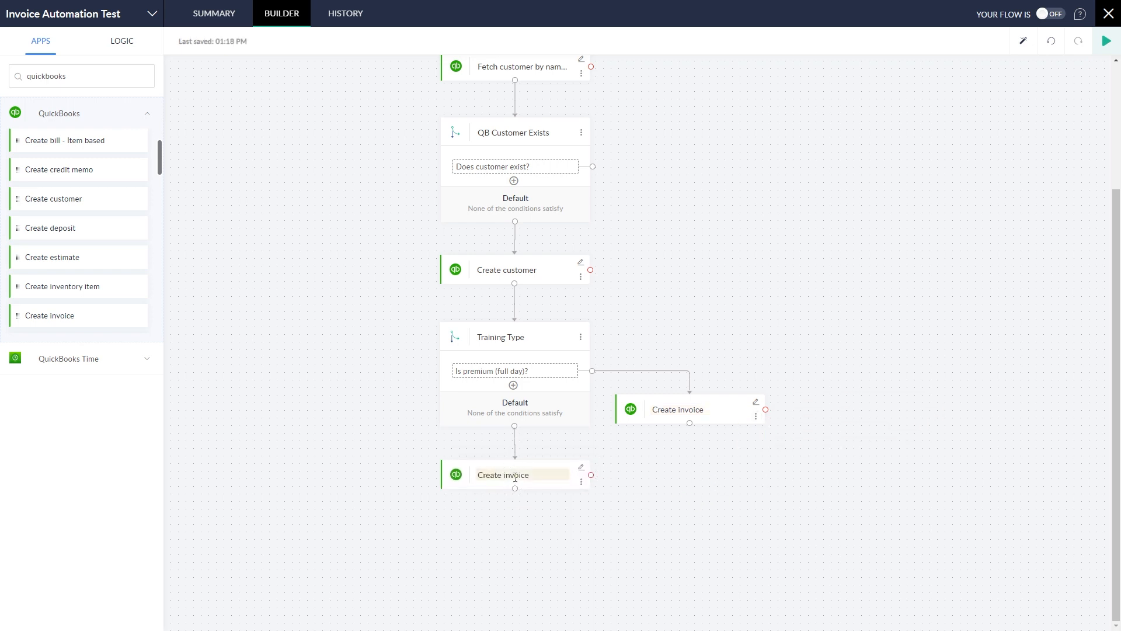
Step: Title the steps Create full day invoice and Create half day invoice, opening the half-day one
{"action": "left_click", "coordinate": [678, 412]}
{"action": "type", "text": "full day"}
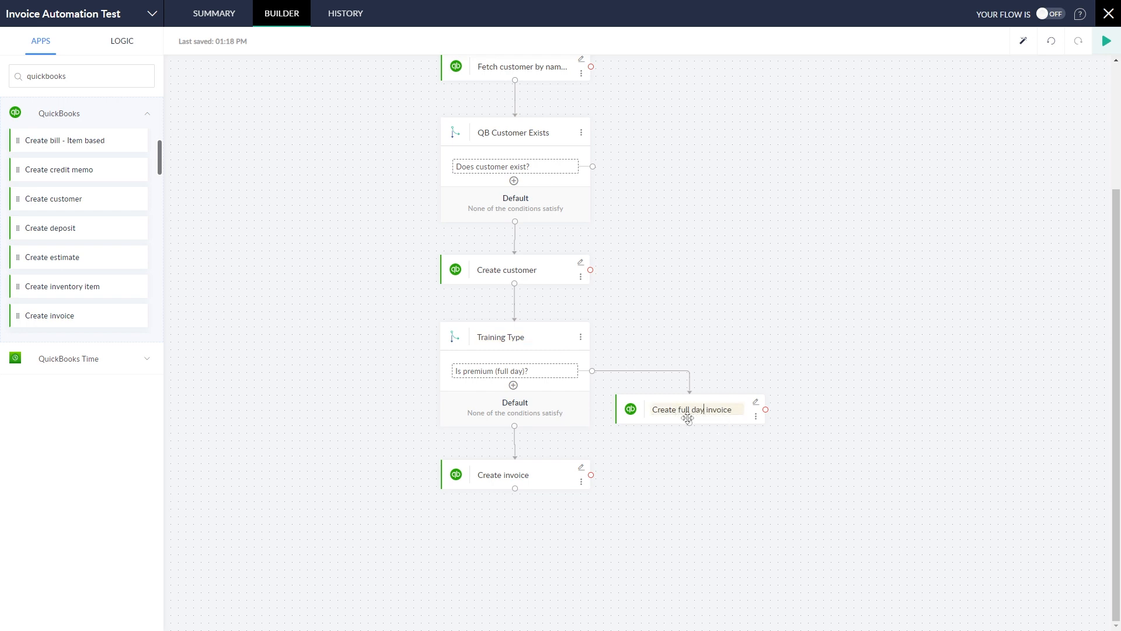
{"action": "left_click", "coordinate": [503, 475]}
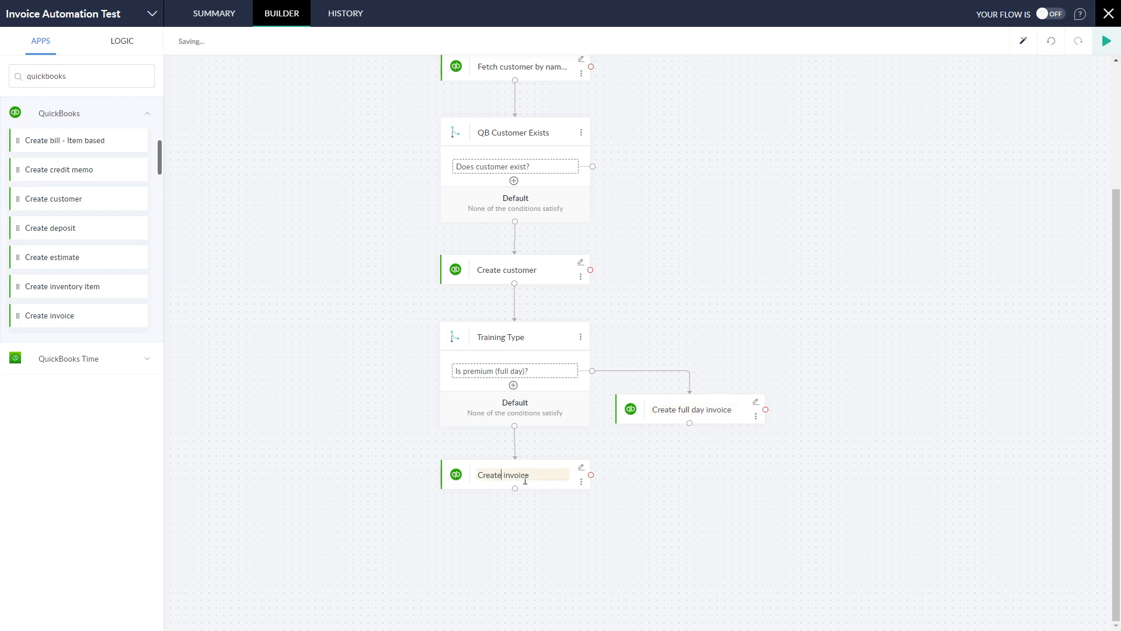
{"action": "type", "text": "half day"}
{"action": "left_click", "coordinate": [581, 469]}
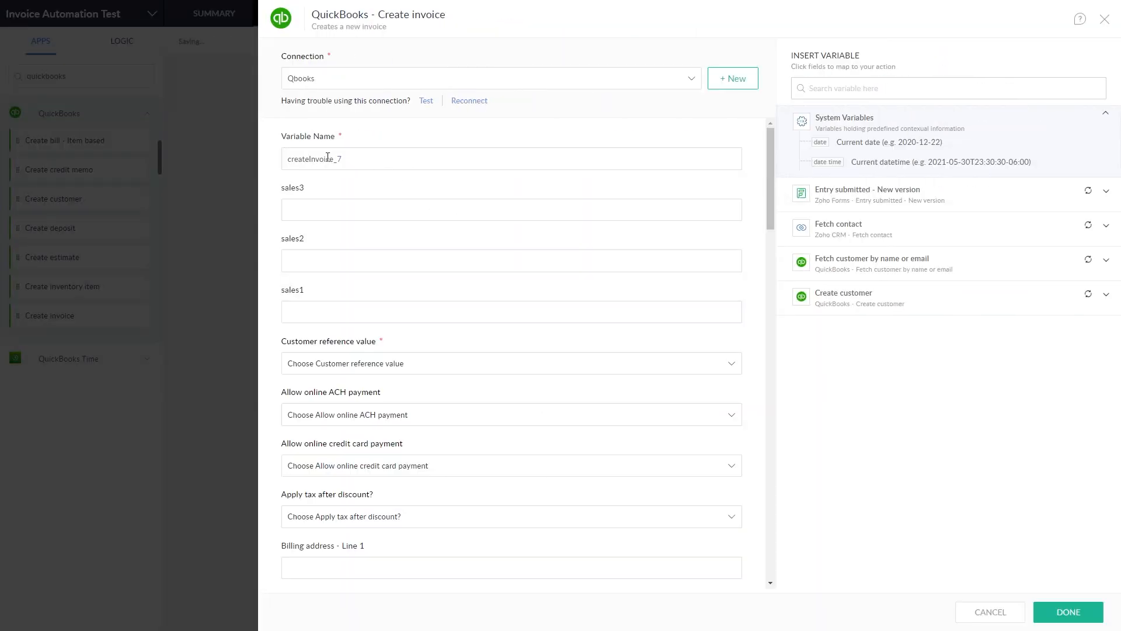
Step: Rename the variable to halfday_invoice, change the line amount to 170, and save
{"action": "type", "text": "h"}
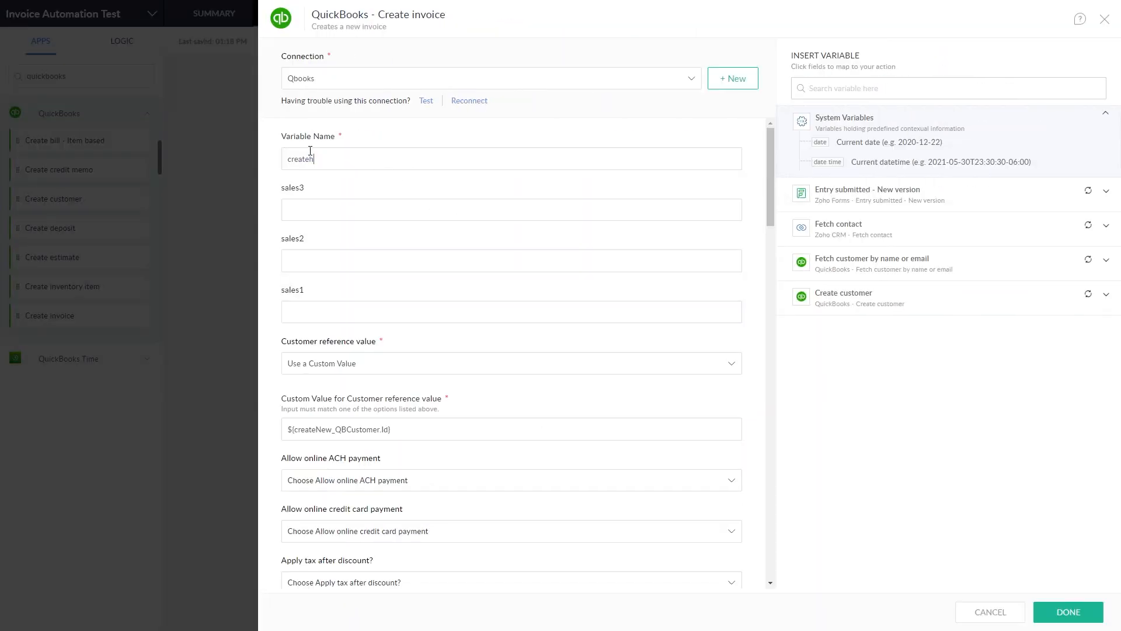
{"action": "type", "text": "alfday_invoice_1"}
{"action": "scroll", "coordinate": [473, 418], "scroll_direction": "down", "scroll_amount": 20}
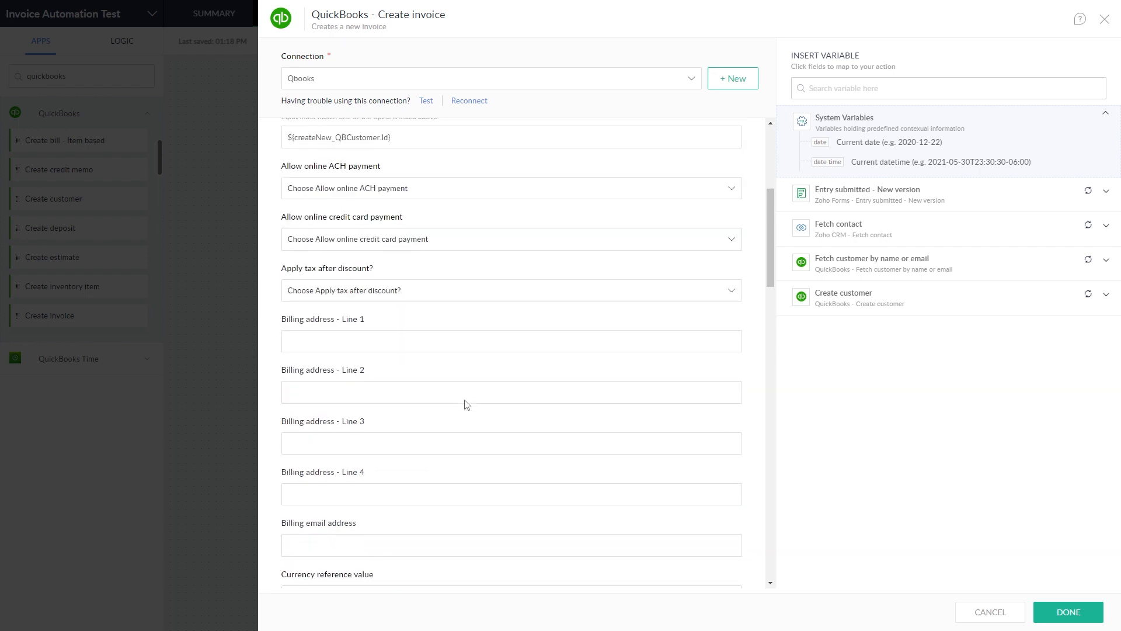
{"action": "scroll", "coordinate": [465, 397], "scroll_direction": "down", "scroll_amount": 5}
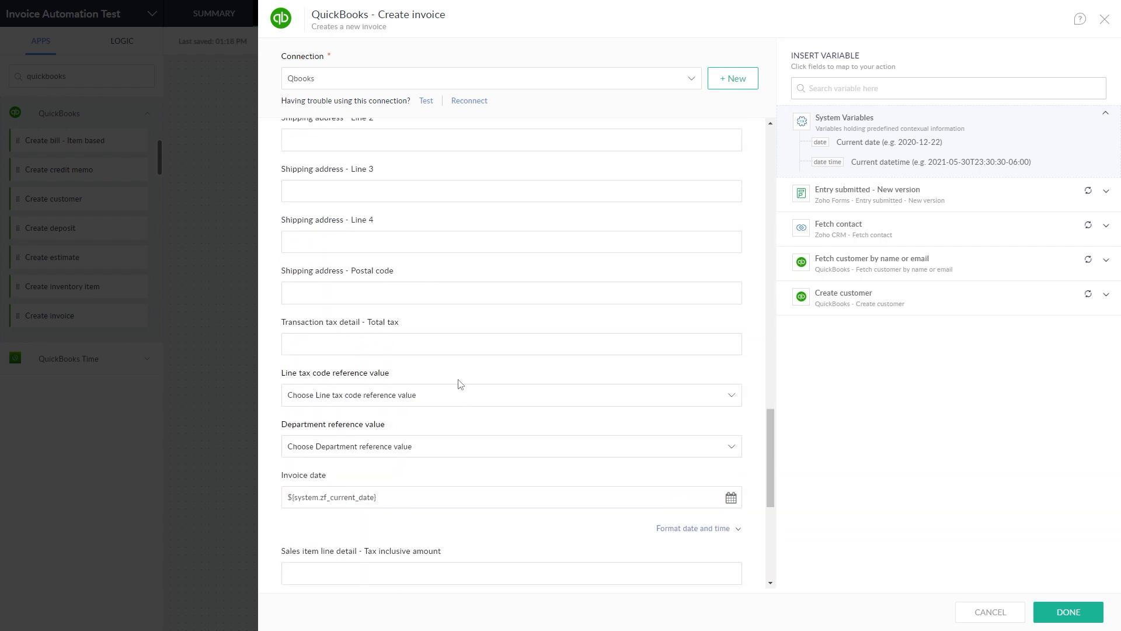
{"action": "scroll", "coordinate": [460, 384], "scroll_direction": "up", "scroll_amount": 3}
{"action": "scroll", "coordinate": [409, 449], "scroll_direction": "down", "scroll_amount": 3}
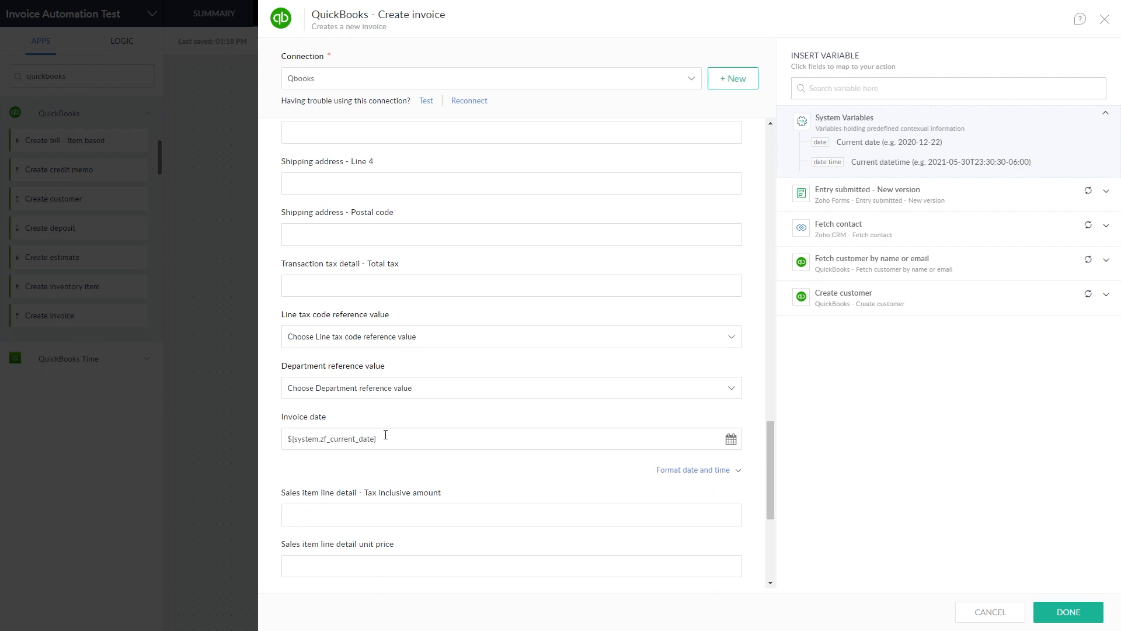
{"action": "scroll", "coordinate": [407, 419], "scroll_direction": "up", "scroll_amount": 3}
{"action": "scroll", "coordinate": [409, 415], "scroll_direction": "down", "scroll_amount": 3}
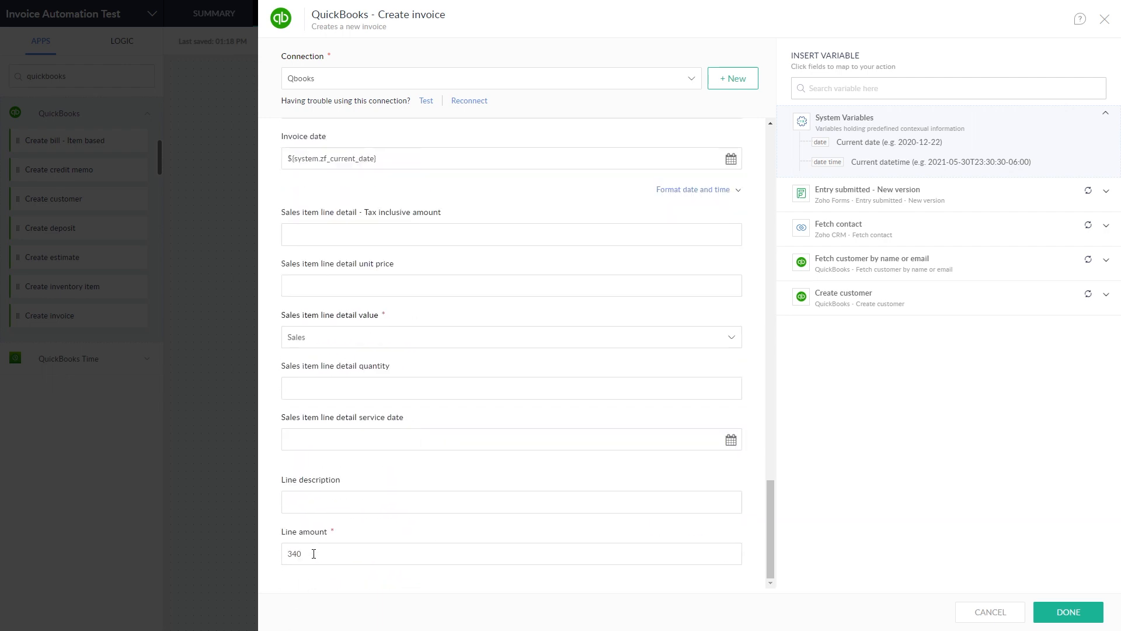
{"action": "type", "text": "170"}
{"action": "left_click", "coordinate": [1066, 612]}
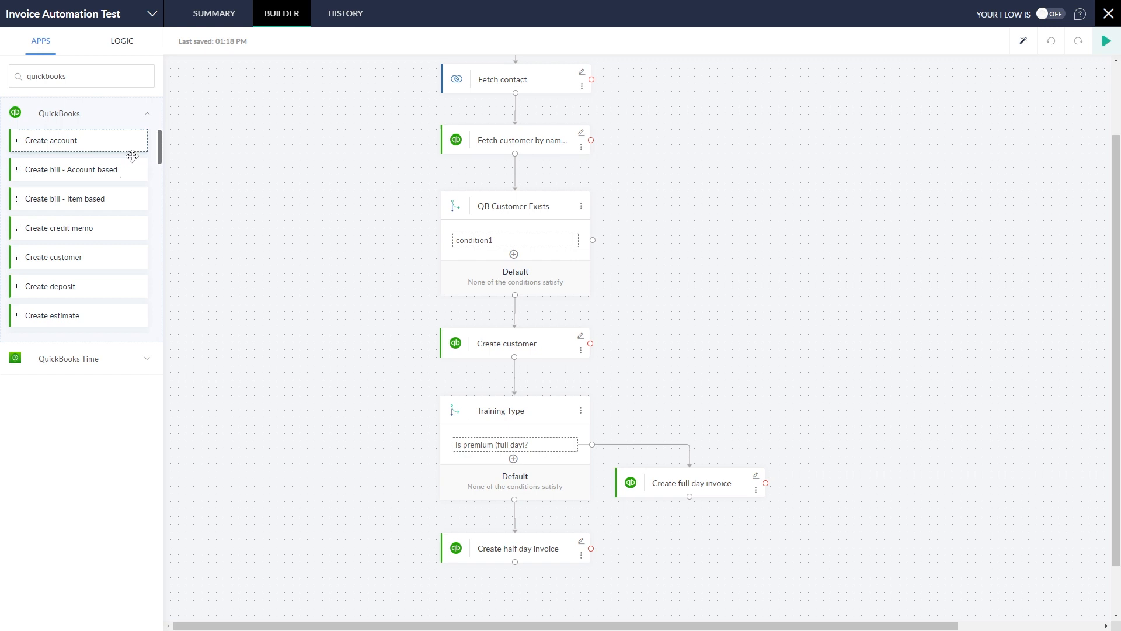
Step: Add a Qbooks Send invoice step under Create full day invoice, adding _Fullday_ to its variable name
{"action": "scroll", "coordinate": [111, 249], "scroll_direction": "down", "scroll_amount": 17}
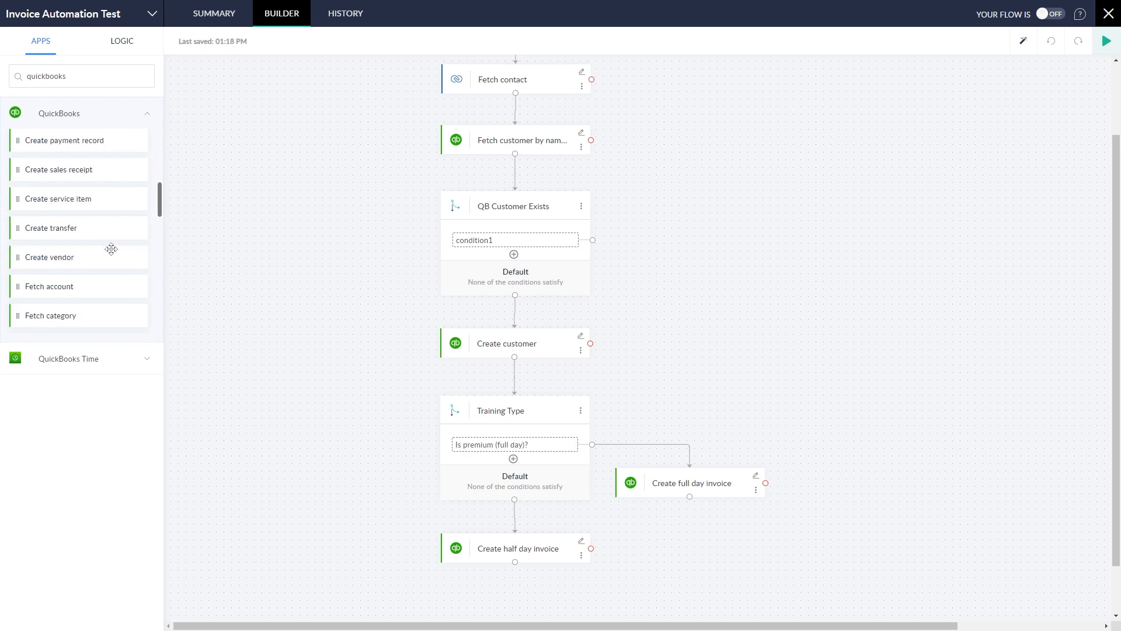
{"action": "scroll", "coordinate": [111, 249], "scroll_direction": "up", "scroll_amount": 2}
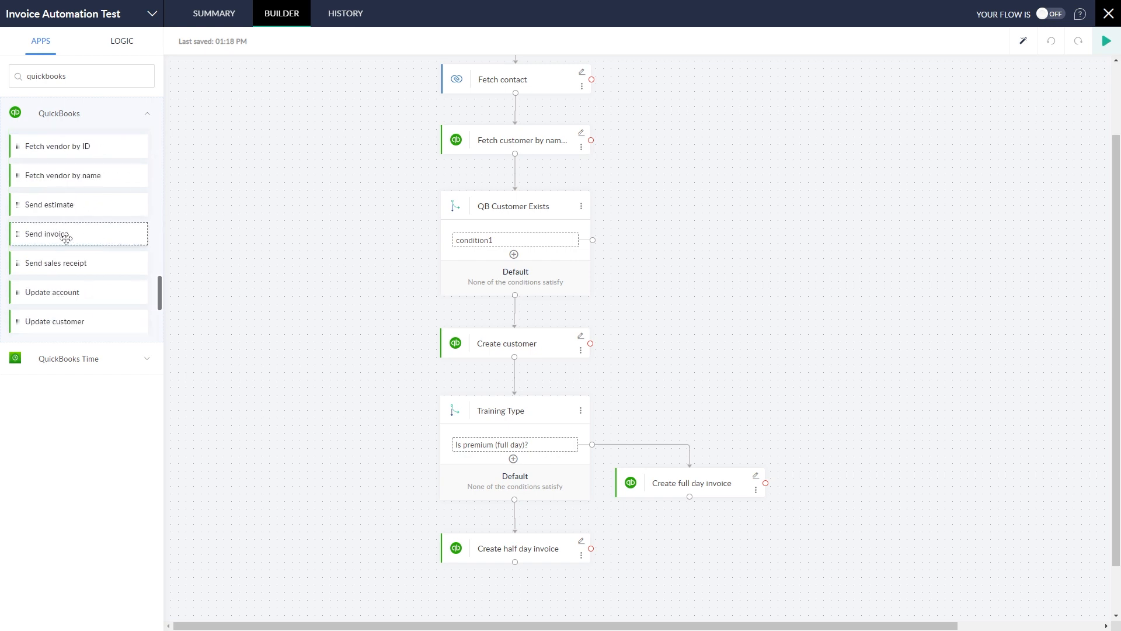
{"action": "left_click_drag", "start_coordinate": [63, 233], "coordinate": [695, 526]}
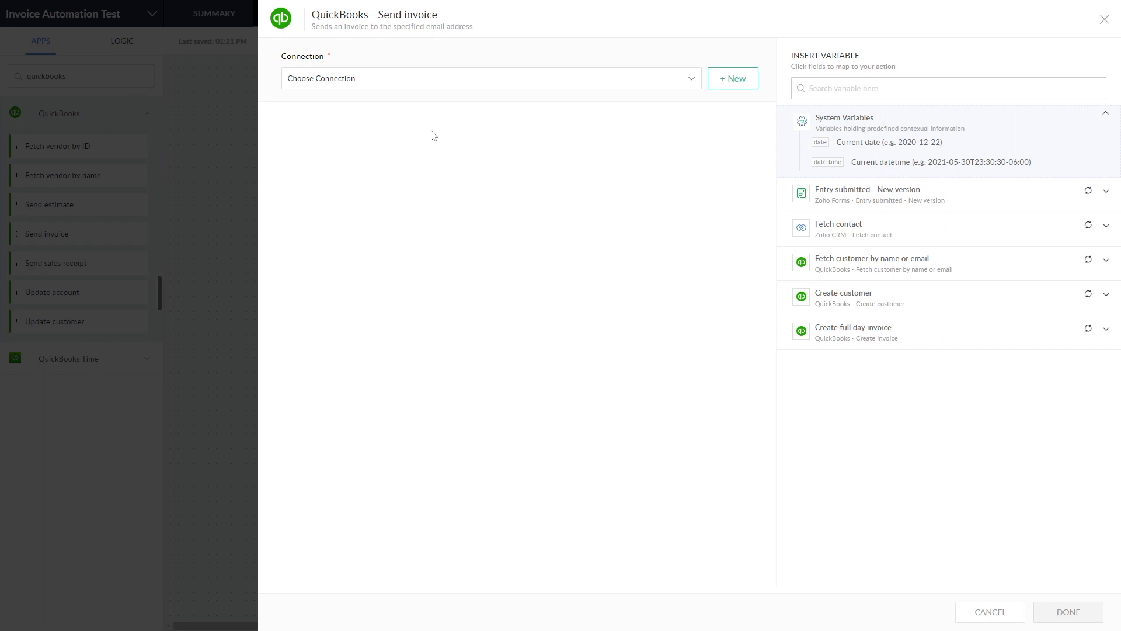
{"action": "left_click", "coordinate": [383, 83]}
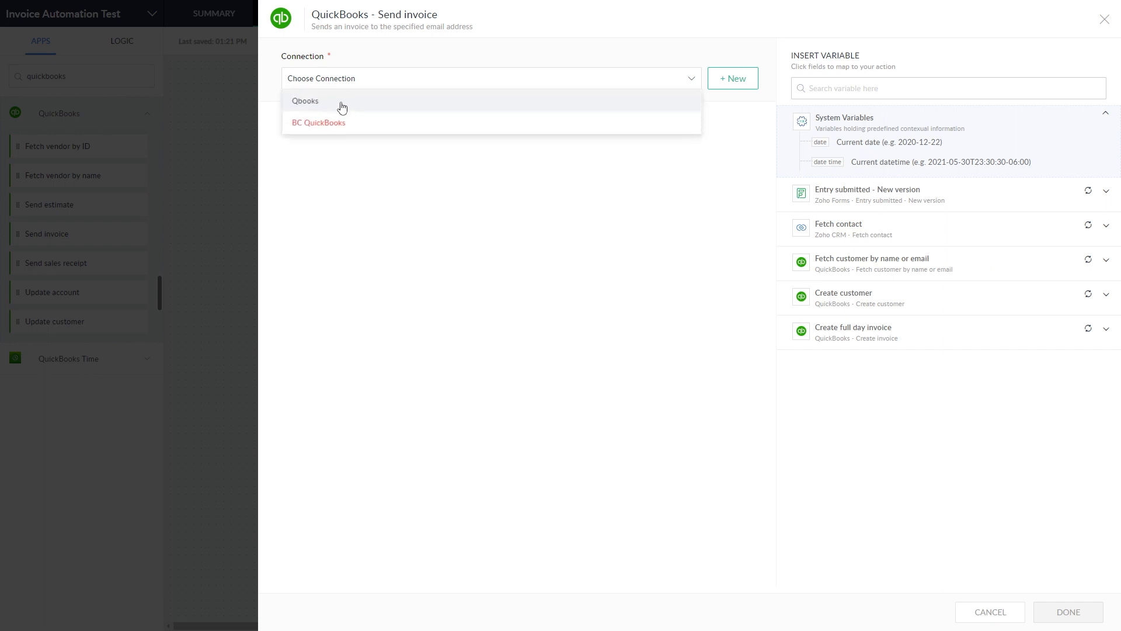
{"action": "left_click", "coordinate": [340, 102]}
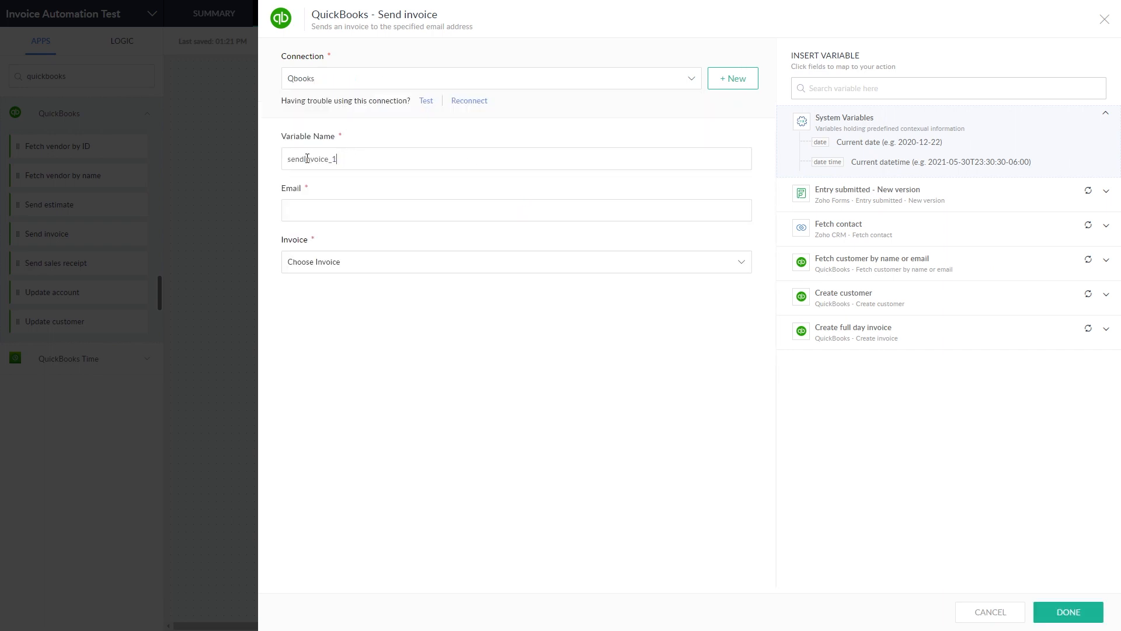
{"action": "type", "text": "_Fullday_"}
Step: Send the invoice to the form submitter's Email
{"action": "left_click", "coordinate": [333, 212]}
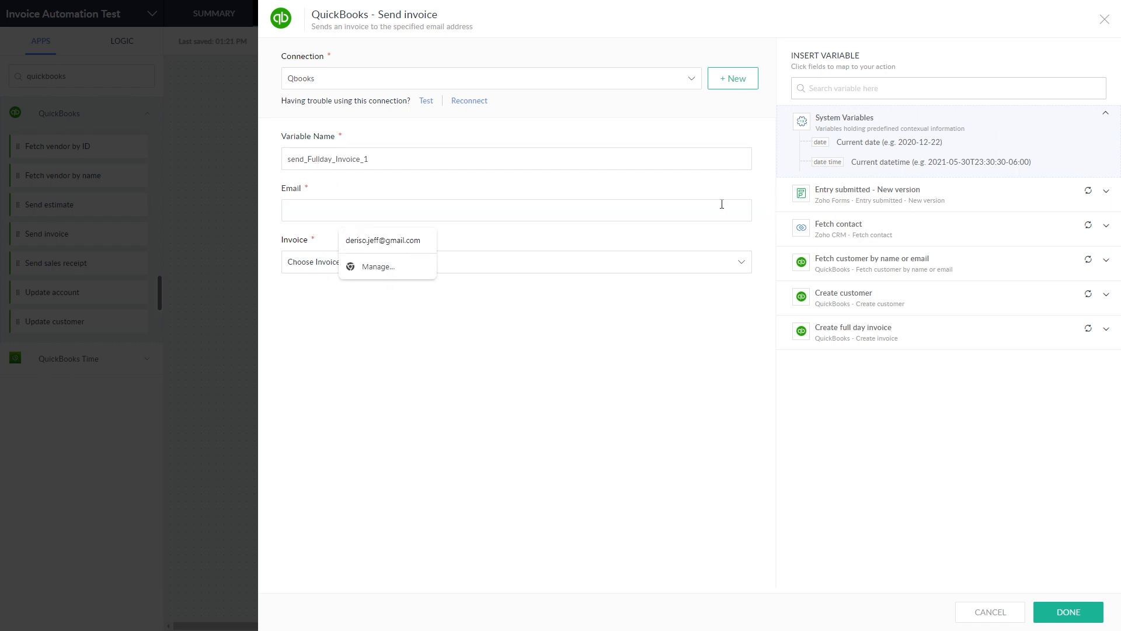
{"action": "left_click", "coordinate": [891, 195]}
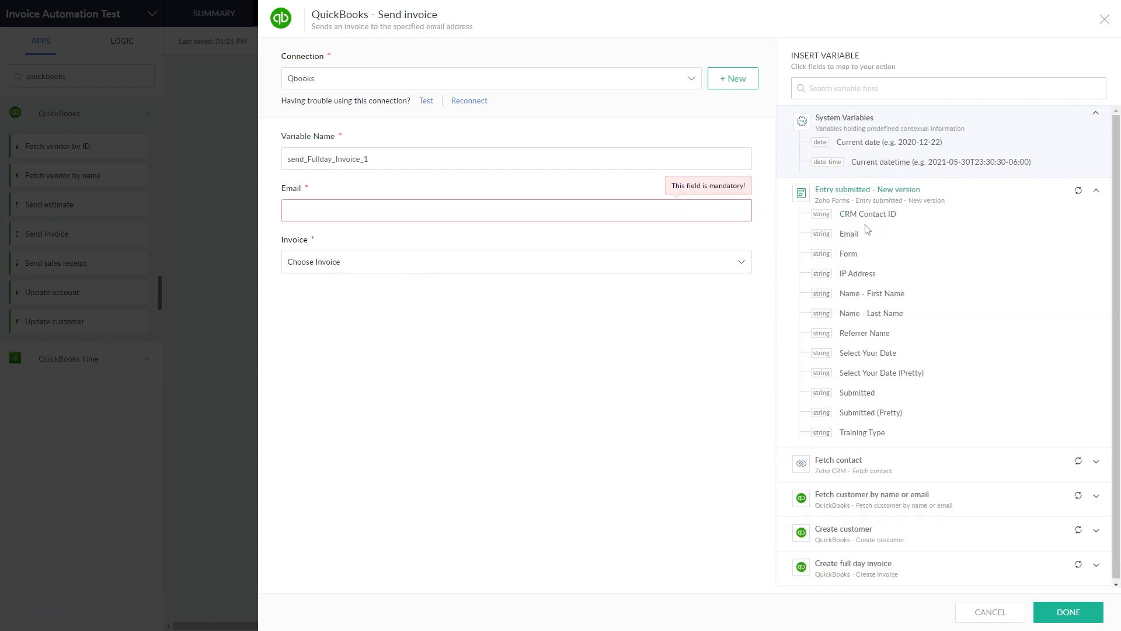
{"action": "left_click", "coordinate": [858, 240]}
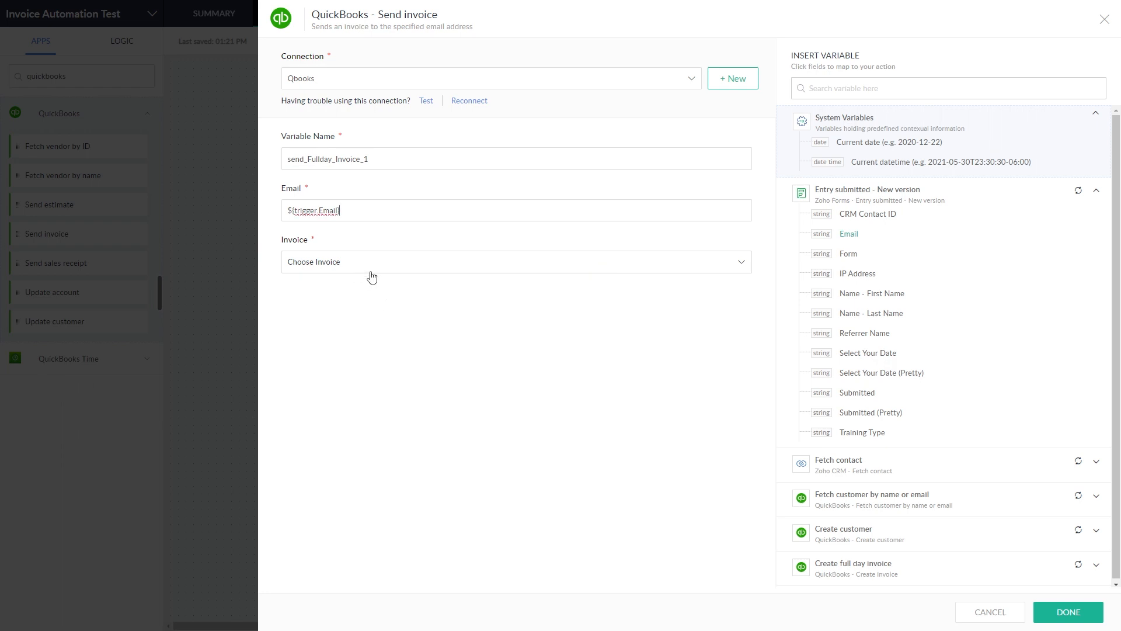
Step: Set Invoice to a custom value, the full-day invoice's Invoice ID, and save
{"action": "left_click", "coordinate": [569, 268]}
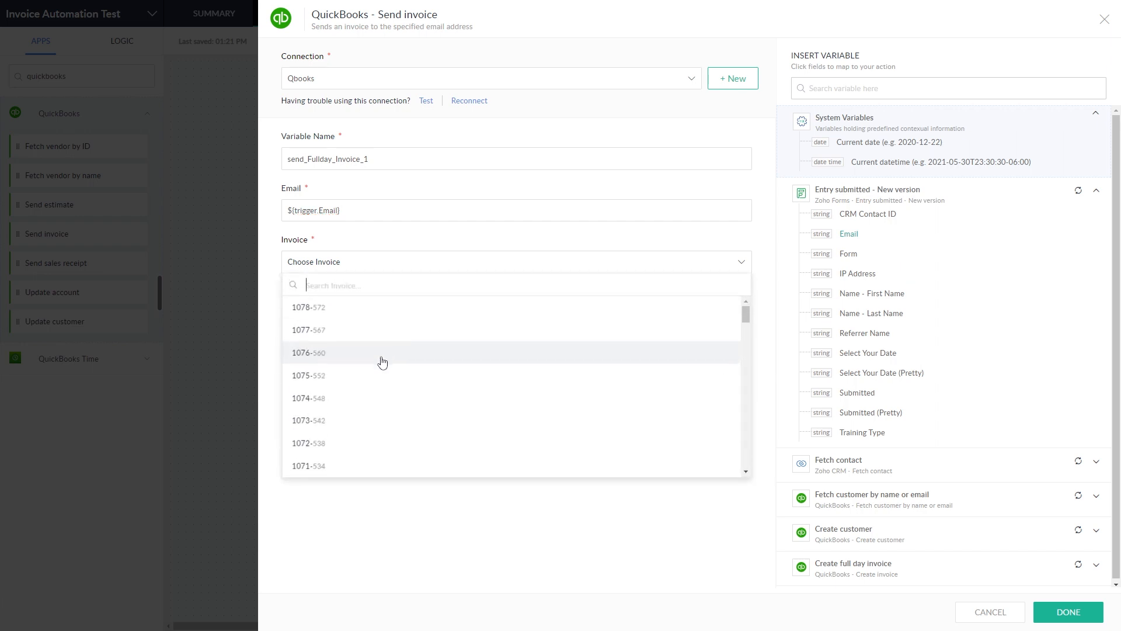
{"action": "scroll", "coordinate": [374, 397], "scroll_direction": "down", "scroll_amount": 8}
{"action": "left_click", "coordinate": [530, 466]}
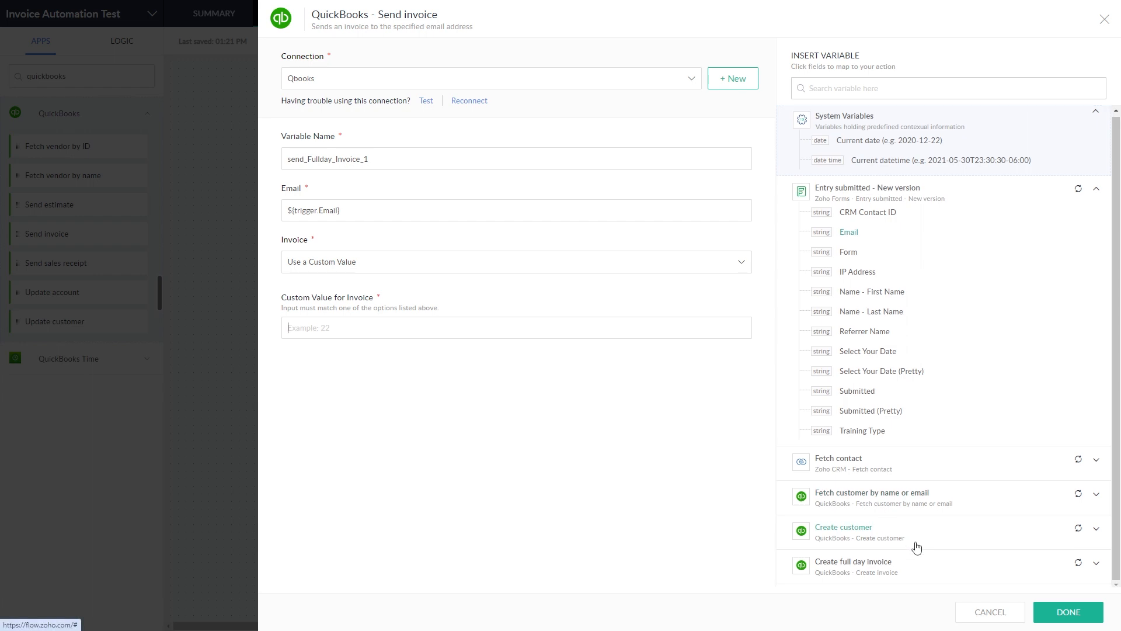
{"action": "left_click", "coordinate": [914, 571]}
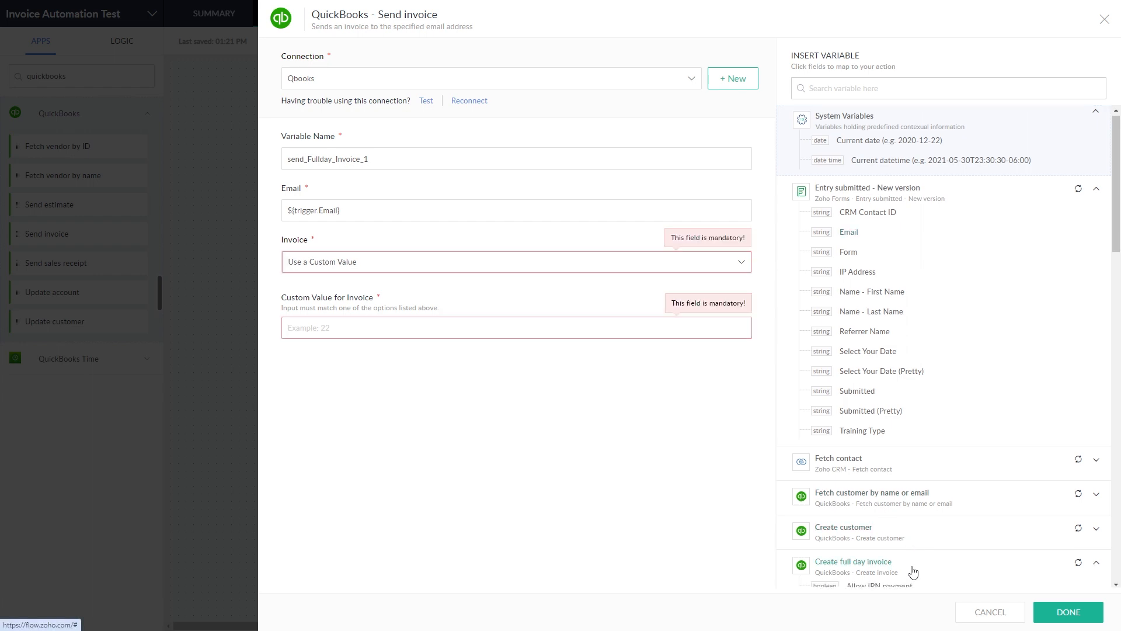
{"action": "scroll", "coordinate": [927, 556], "scroll_direction": "down", "scroll_amount": 7}
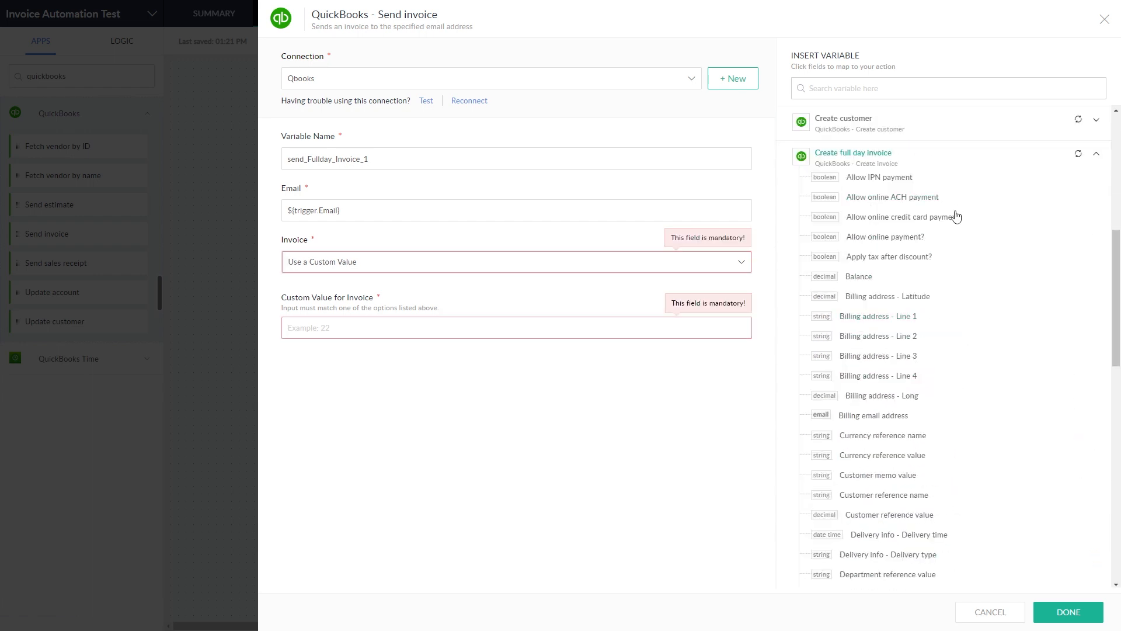
{"action": "scroll", "coordinate": [958, 286], "scroll_direction": "down", "scroll_amount": 4}
{"action": "scroll", "coordinate": [961, 332], "scroll_direction": "down", "scroll_amount": 2}
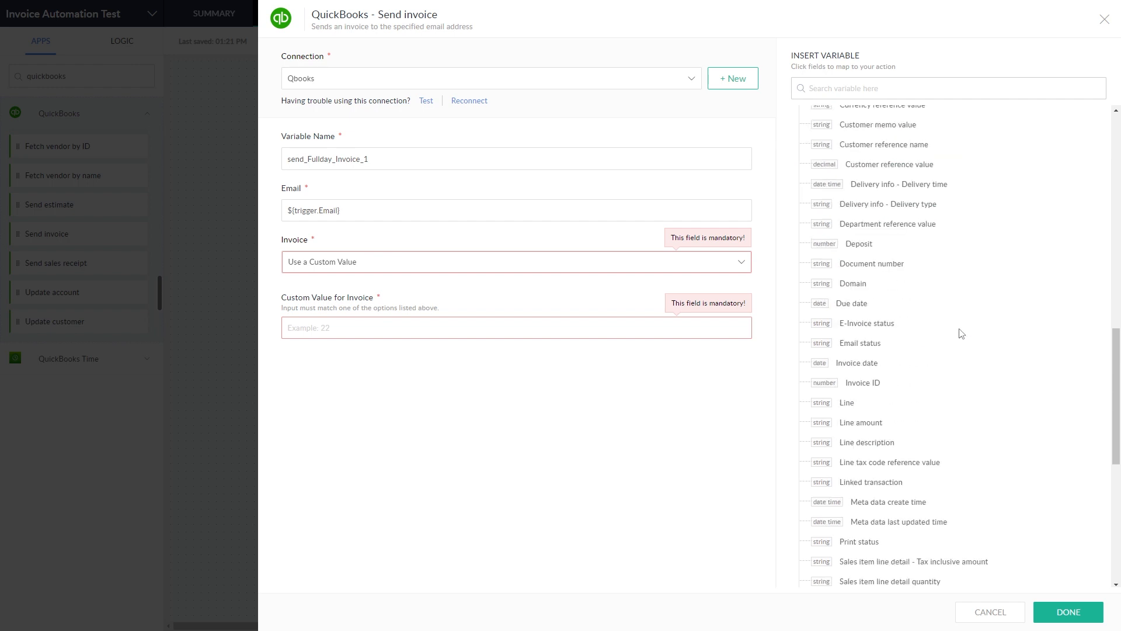
{"action": "left_click", "coordinate": [871, 383]}
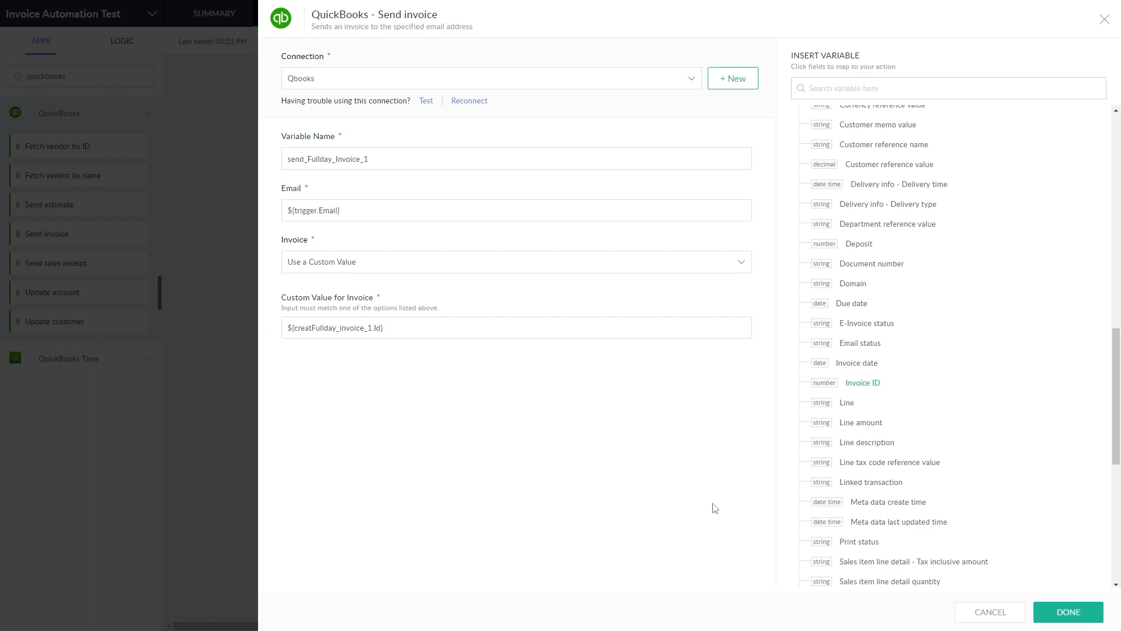
{"action": "left_click", "coordinate": [1082, 615]}
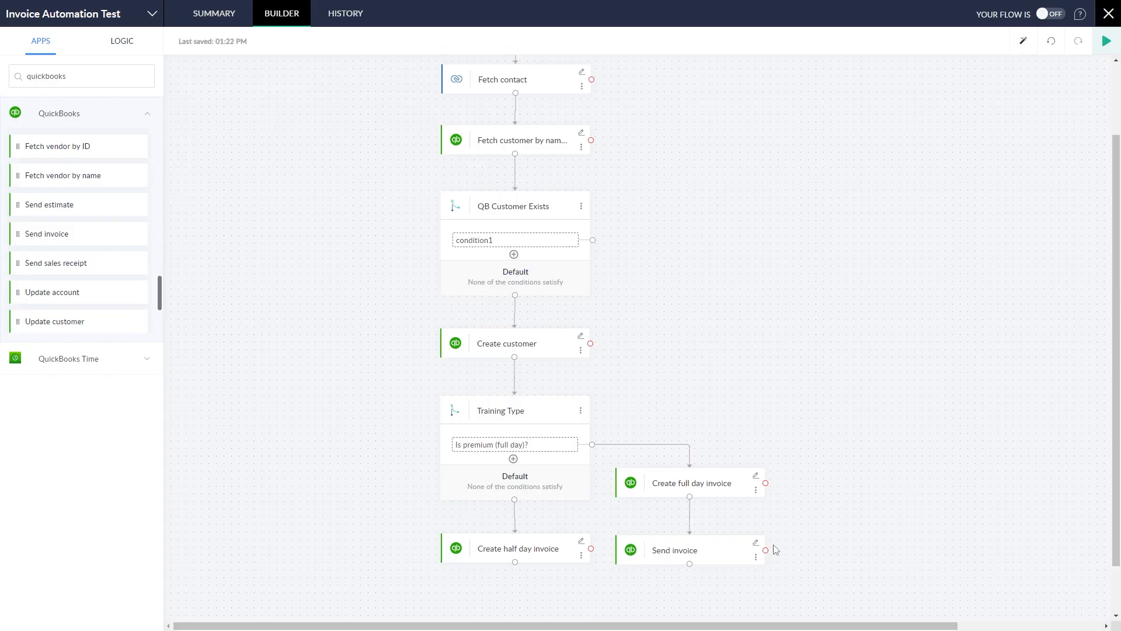
Step: Clone the Send invoice step and place the copy under Create half day invoice
{"action": "left_click_drag", "start_coordinate": [729, 533], "coordinate": [728, 518]}
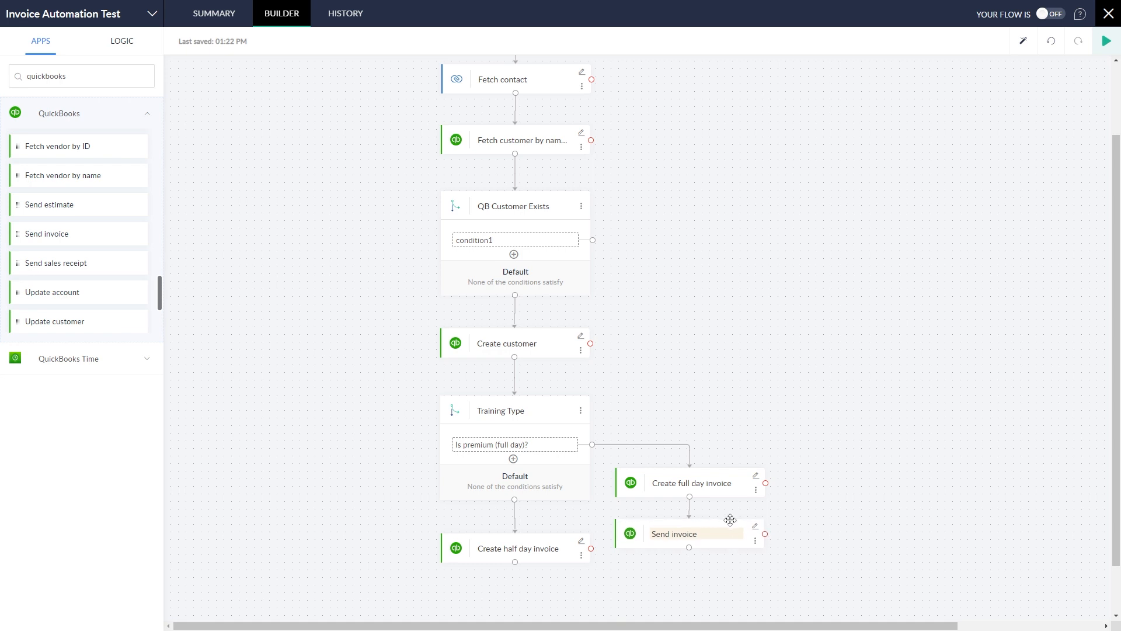
{"action": "left_click", "coordinate": [755, 542]}
{"action": "left_click", "coordinate": [795, 545]}
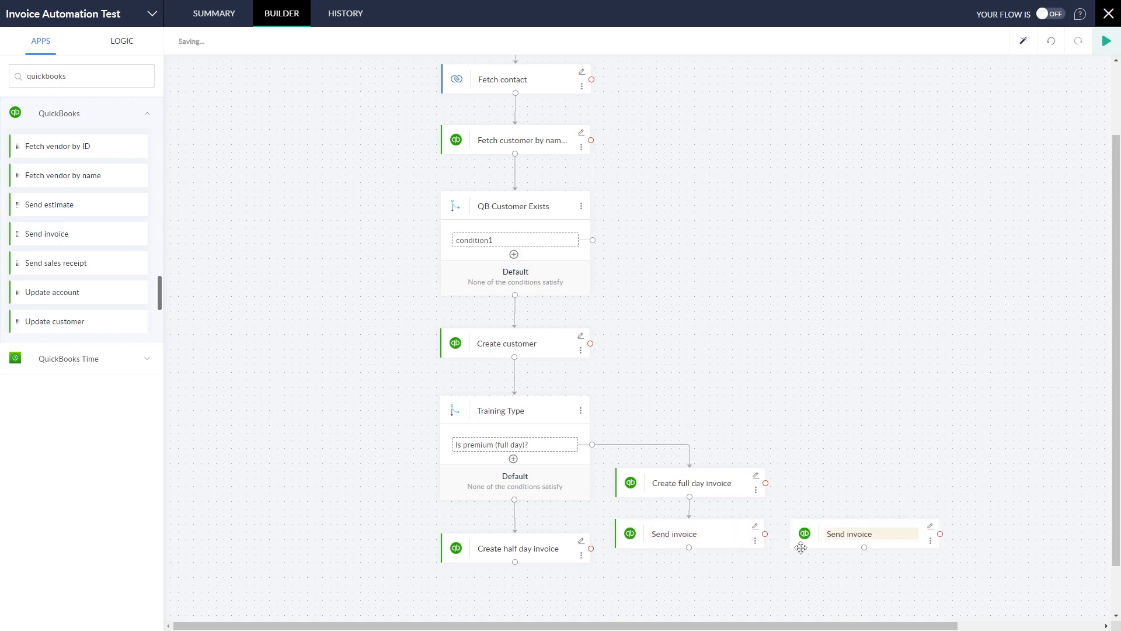
{"action": "mouse_move", "coordinate": [874, 524]}
{"action": "left_mouse_down"}
{"action": "mouse_move", "coordinate": [571, 562]}
{"action": "mouse_move", "coordinate": [533, 579]}
{"action": "mouse_move", "coordinate": [511, 570]}
{"action": "left_mouse_up"}
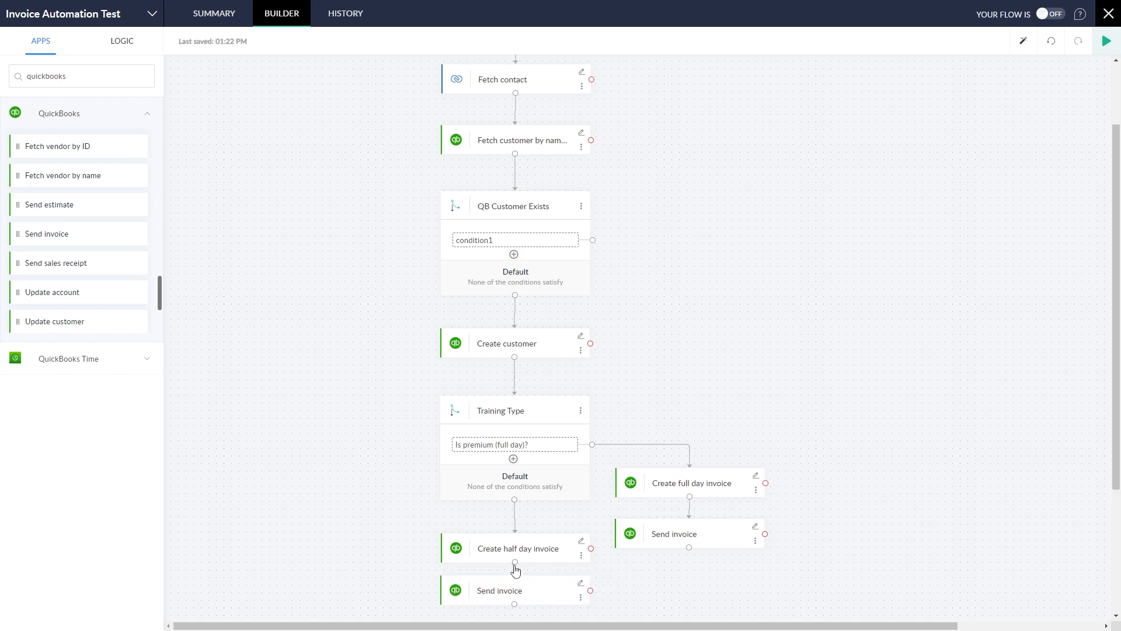
Step: Title the sends Send full day invoice and Send half day invoice, opening the half-day one
{"action": "left_click", "coordinate": [673, 534]}
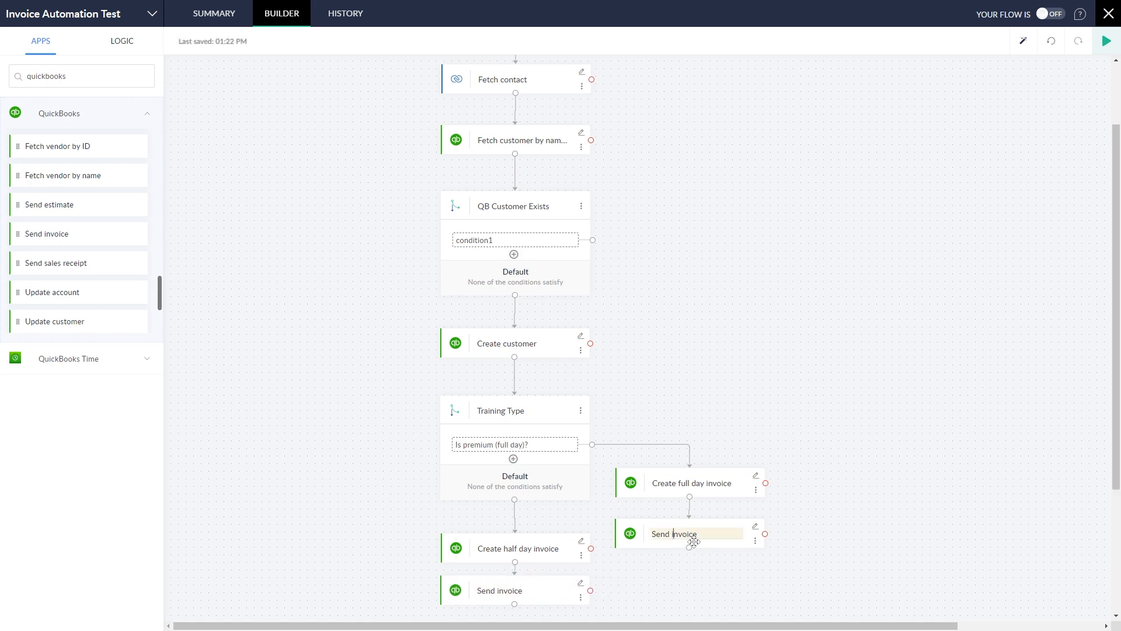
{"action": "type", "text": "full day"}
{"action": "left_click", "coordinate": [512, 587]}
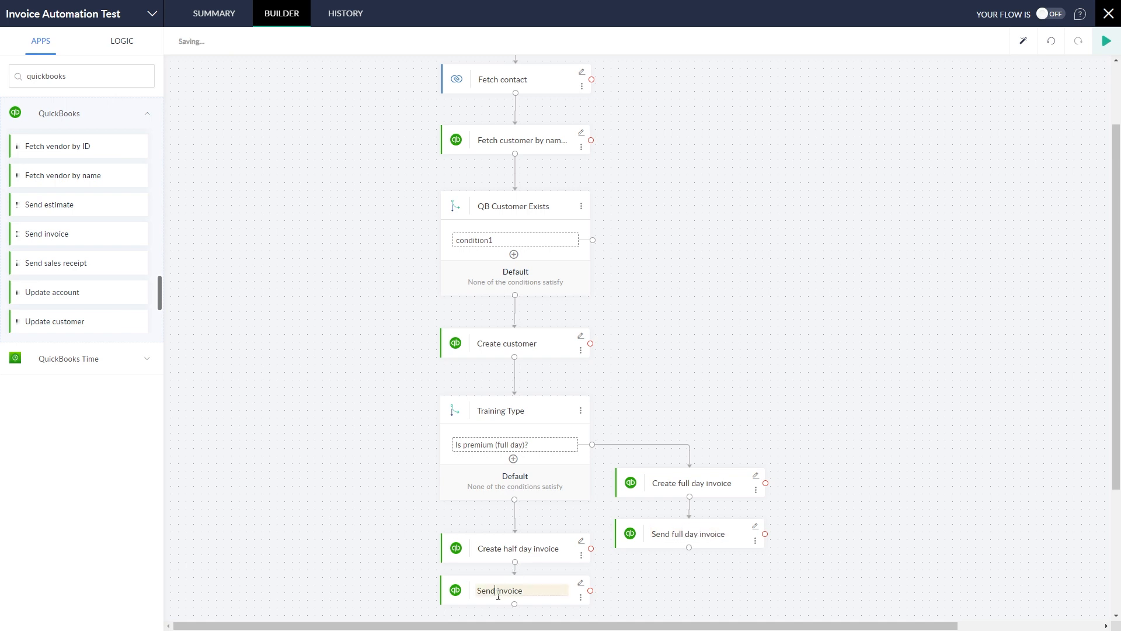
{"action": "type", "text": "half day"}
{"action": "left_click", "coordinate": [581, 586]}
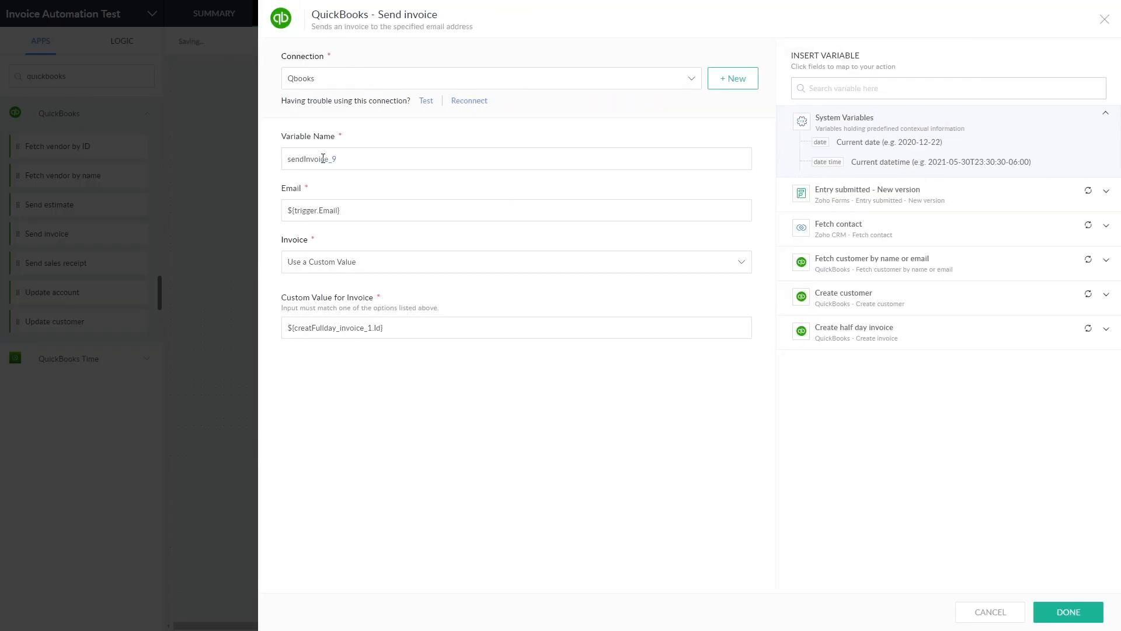
Step: Rename the variable to send_halfday_invoice_1 and send Create half day invoice's Invoice ID
{"action": "type", "text": "_halfday_invoice"}
{"action": "key", "text": "BackSpace"}
{"action": "left_click", "coordinate": [952, 336]}
{"action": "scroll", "coordinate": [953, 420], "scroll_direction": "down", "scroll_amount": 12}
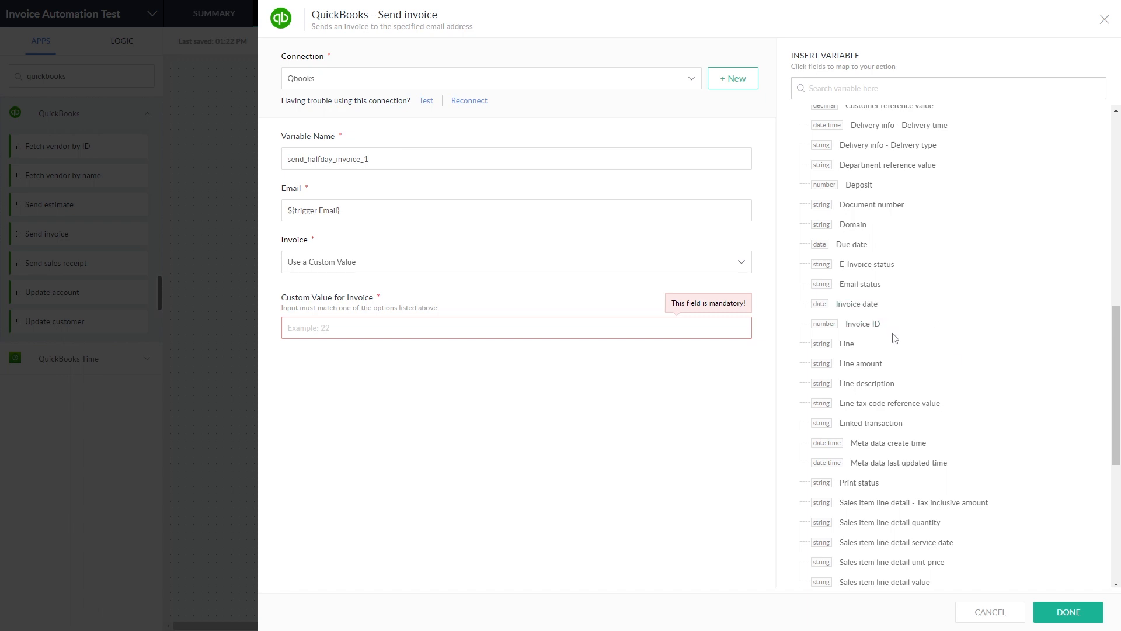
{"action": "left_click", "coordinate": [873, 325]}
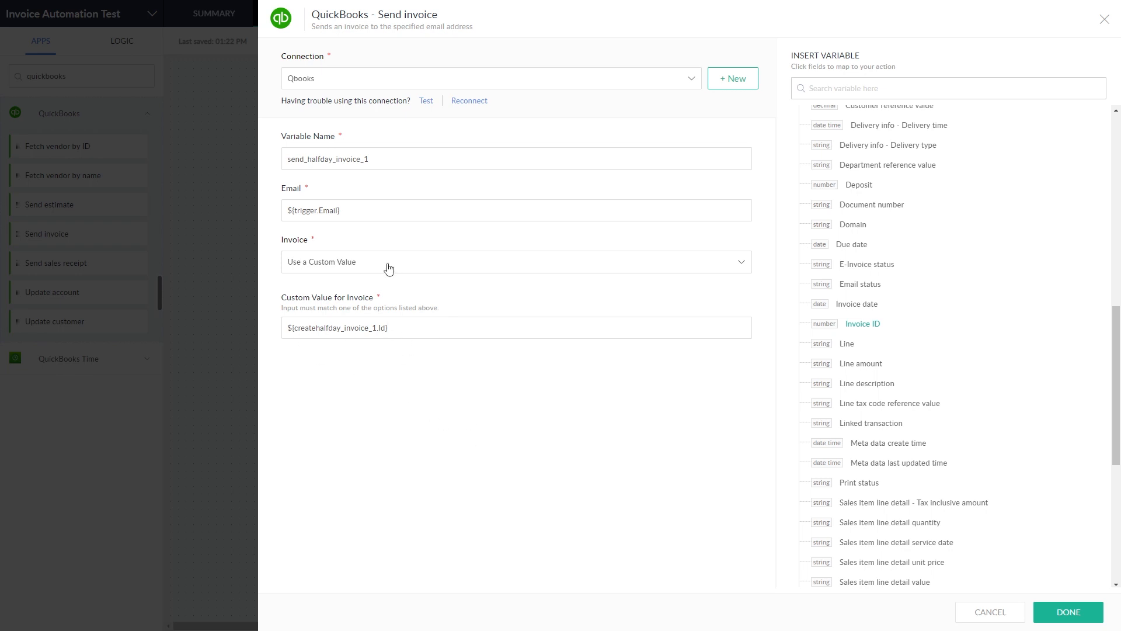
{"action": "left_click", "coordinate": [1078, 622]}
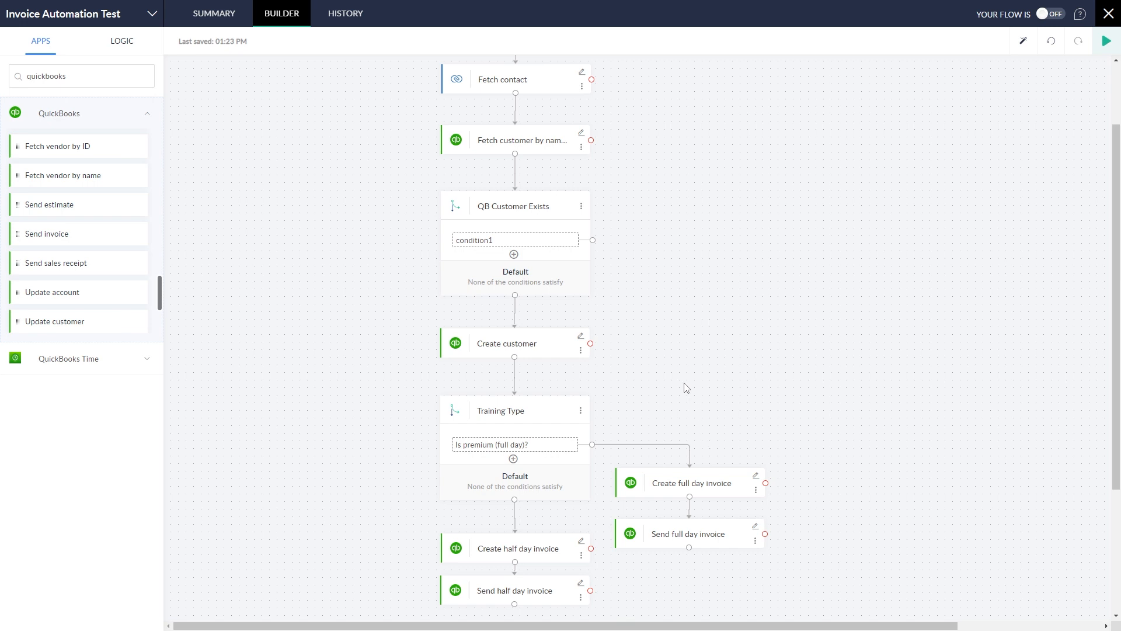
Step: Rename condition1 to 'Customer exists already?' and link it to a cloned Training Type decision
{"action": "left_click", "coordinate": [504, 241]}
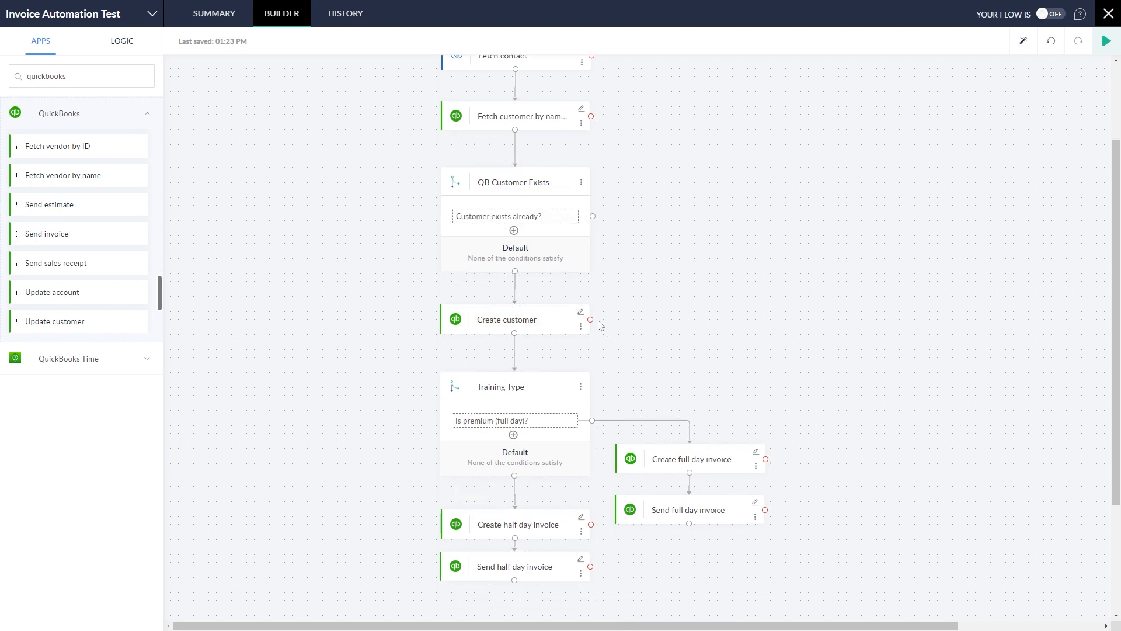
{"action": "left_click", "coordinate": [581, 390]}
{"action": "left_click", "coordinate": [608, 391]}
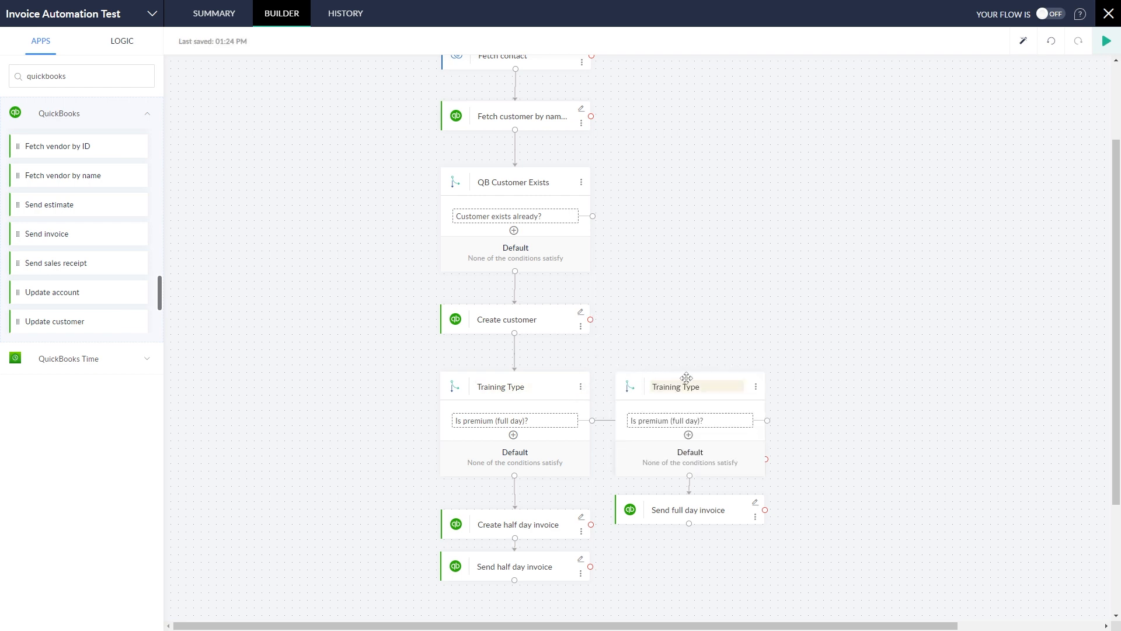
{"action": "left_click_drag", "start_coordinate": [685, 378], "coordinate": [704, 179]}
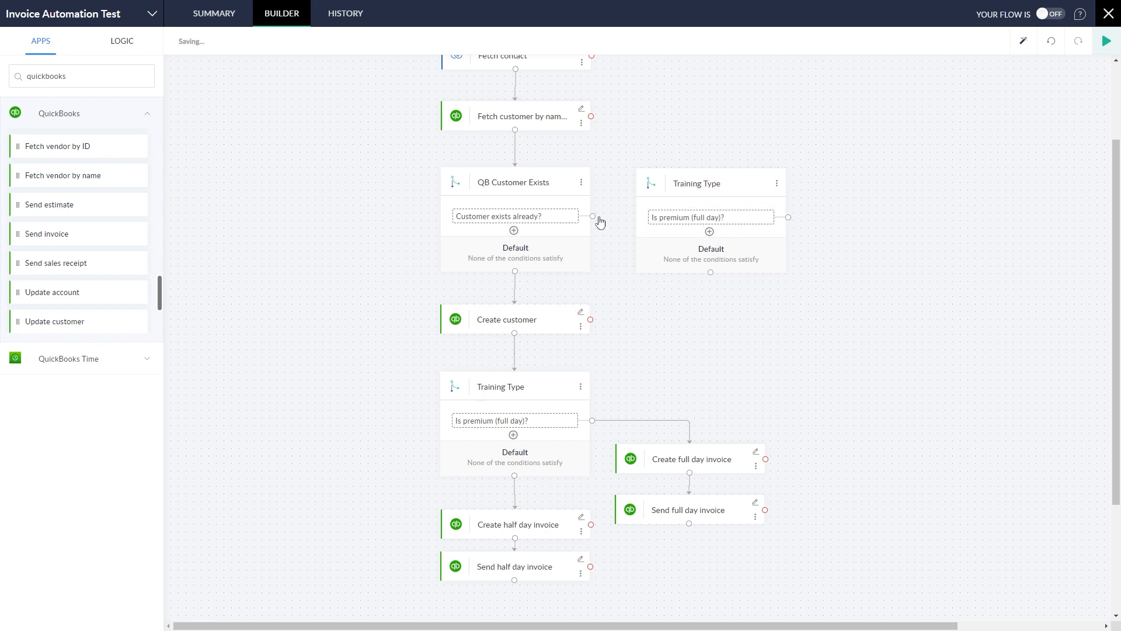
{"action": "left_click_drag", "start_coordinate": [594, 216], "coordinate": [697, 215]}
{"action": "left_click_drag", "start_coordinate": [735, 174], "coordinate": [783, 239]}
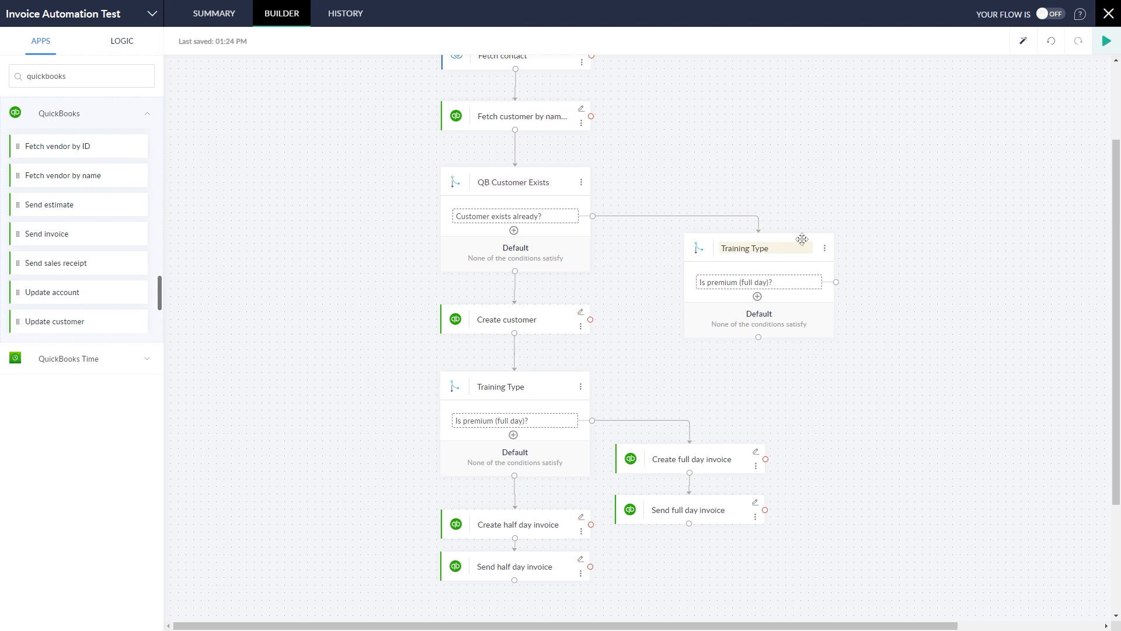
{"action": "left_click_drag", "start_coordinate": [802, 239], "coordinate": [805, 268]}
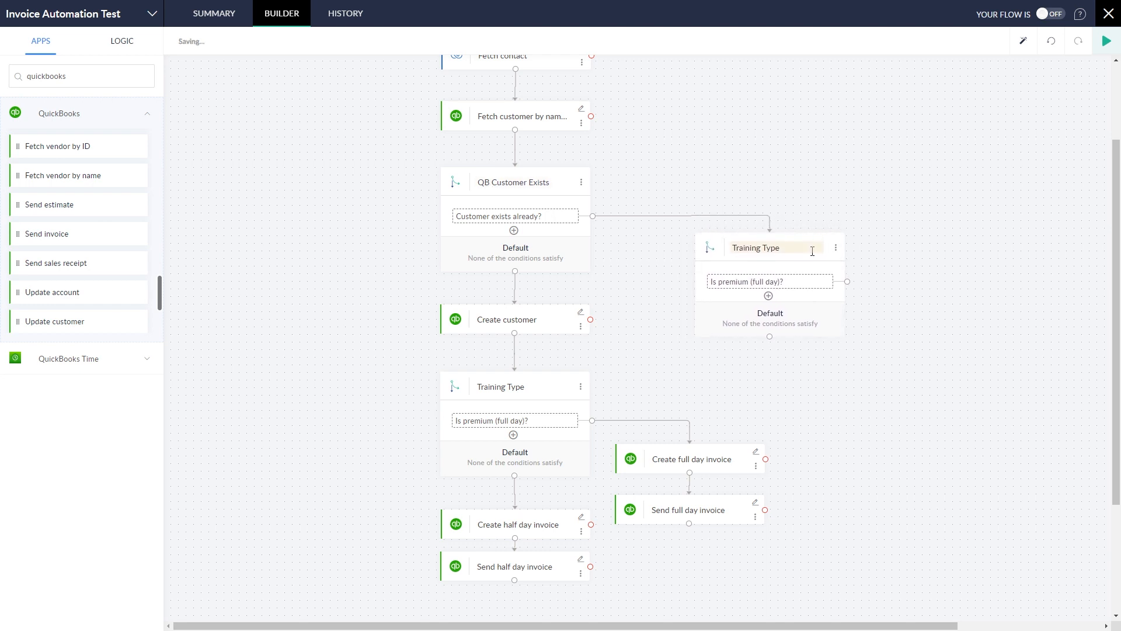
Step: Clone Create full day invoice and attach it to the upper Training Type's premium condition
{"action": "left_click", "coordinate": [756, 466]}
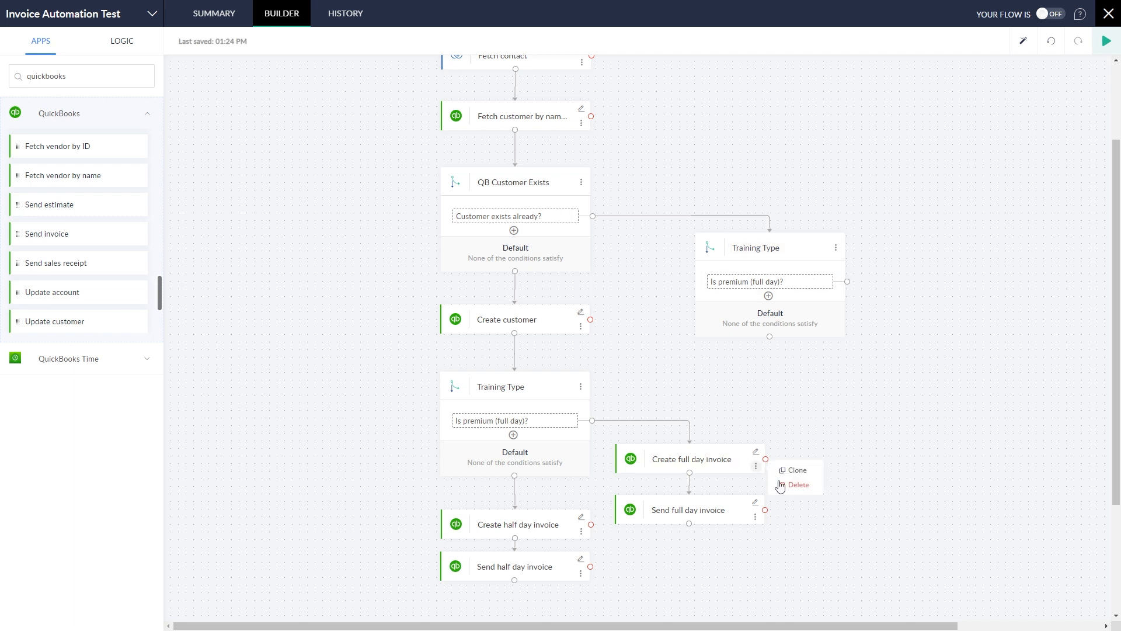
{"action": "left_click", "coordinate": [799, 472]}
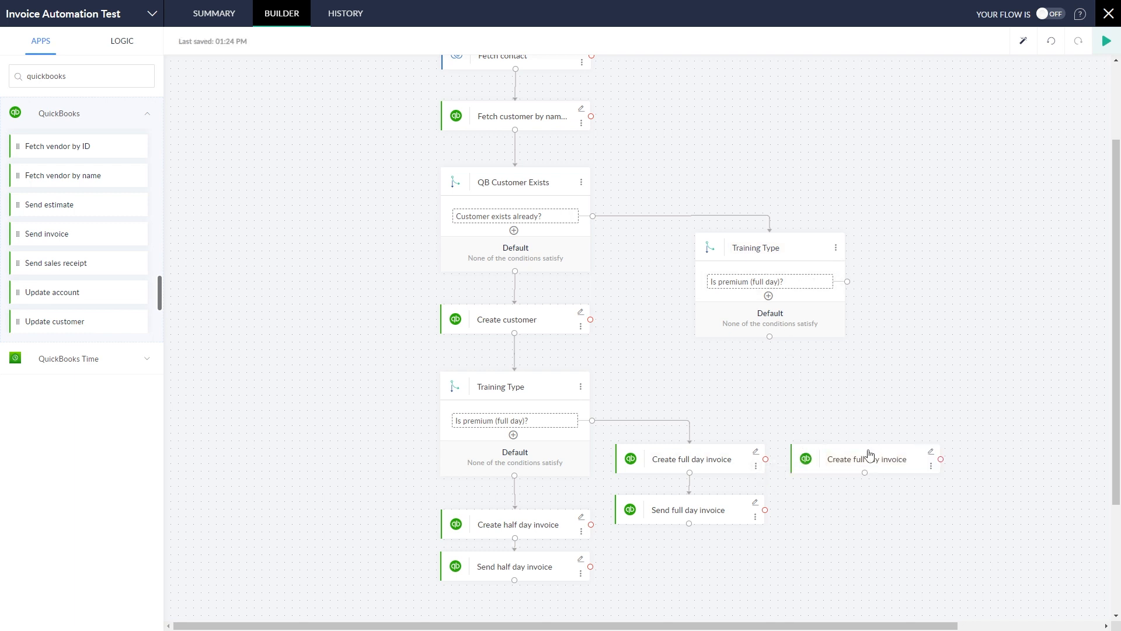
{"action": "mouse_move", "coordinate": [882, 451]}
{"action": "left_mouse_down"}
{"action": "mouse_move", "coordinate": [1019, 302]}
{"action": "mouse_move", "coordinate": [989, 292]}
{"action": "left_mouse_up"}
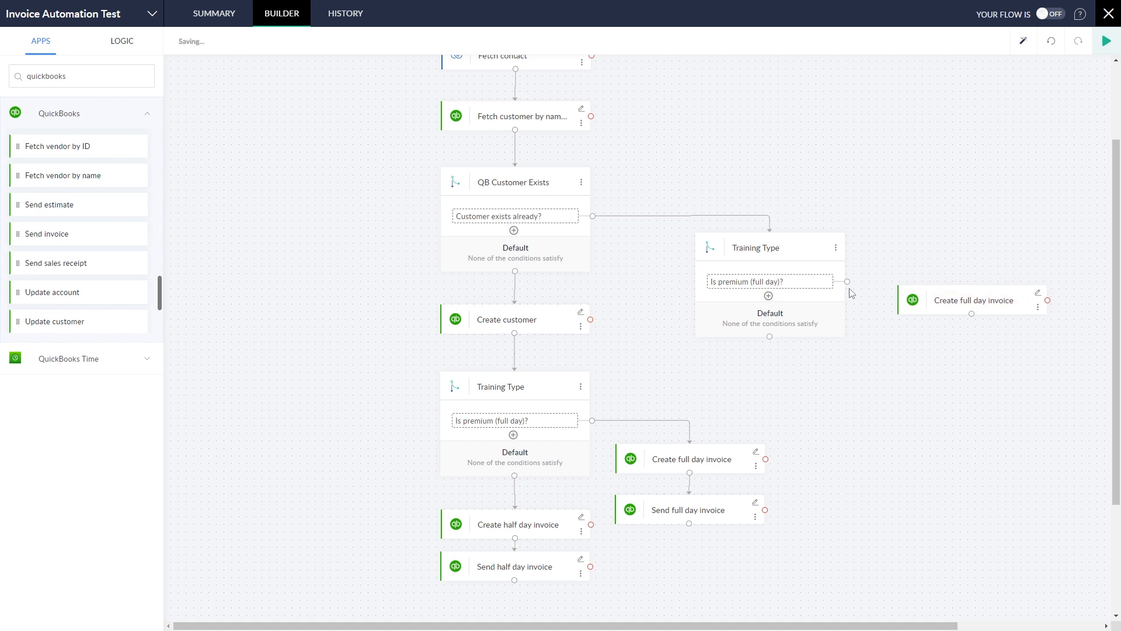
{"action": "left_click_drag", "start_coordinate": [849, 282], "coordinate": [996, 292]}
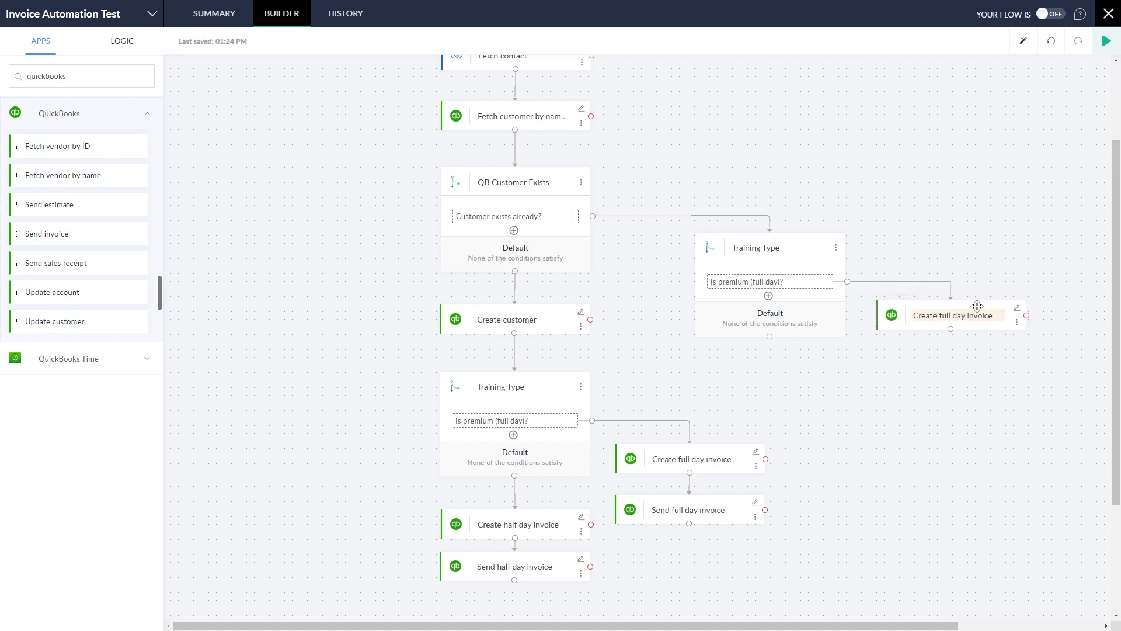
Step: Clone Send full day invoice and place it under the new Create full day invoice
{"action": "left_click", "coordinate": [756, 516]}
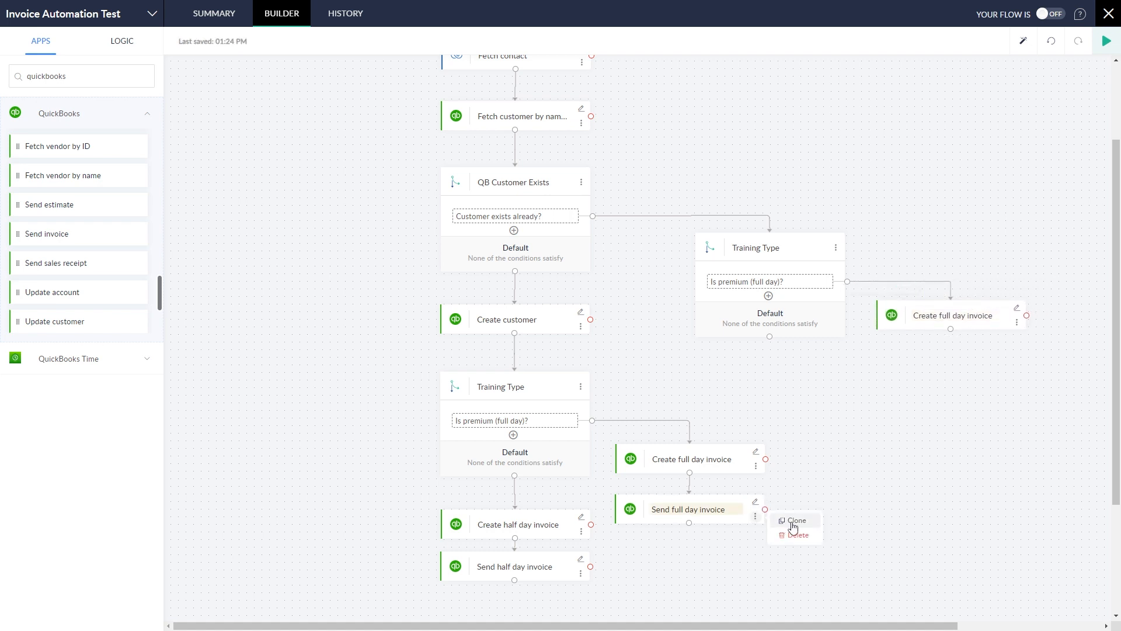
{"action": "left_click", "coordinate": [794, 523]}
{"action": "mouse_move", "coordinate": [836, 507]}
{"action": "left_mouse_down"}
{"action": "mouse_move", "coordinate": [953, 338]}
{"action": "mouse_move", "coordinate": [998, 361]}
{"action": "mouse_move", "coordinate": [987, 356]}
{"action": "left_mouse_up"}
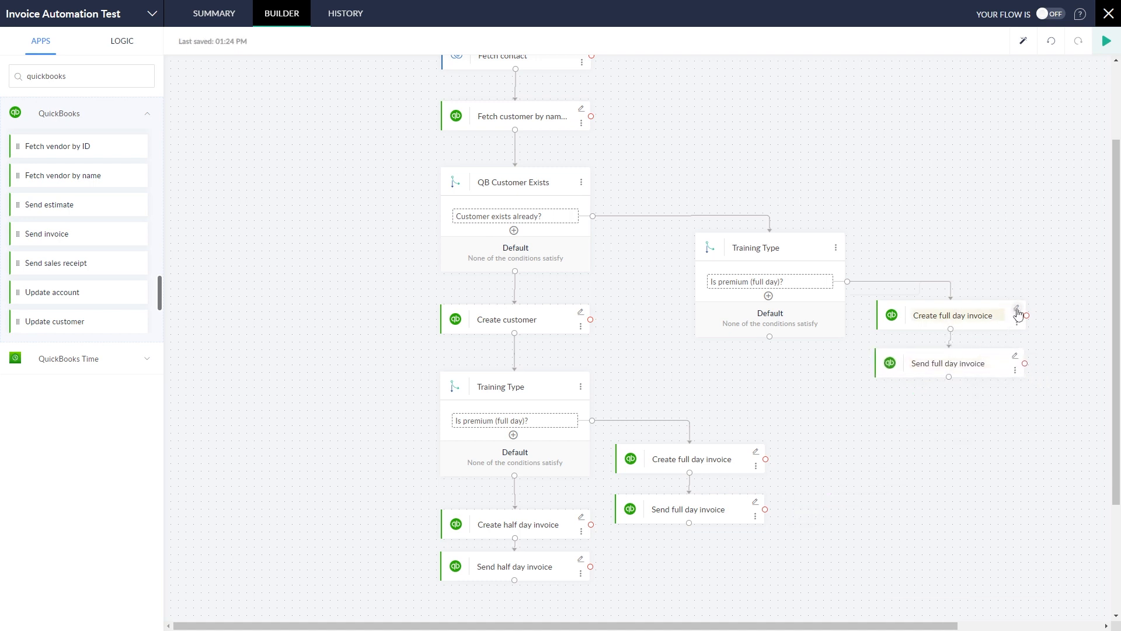
Step: Set the copied full day invoice's customer reference to ${fetchQBCustomer.Id} with line amount 340
{"action": "left_click", "coordinate": [1017, 310]}
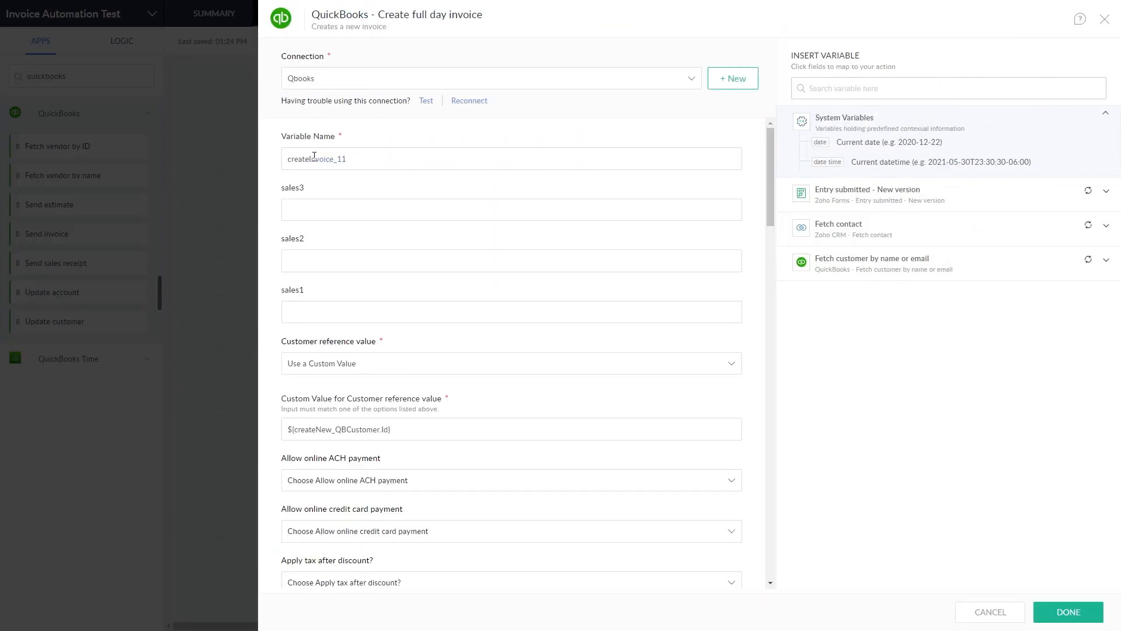
{"action": "type", "text": "fullday_invoic"}
{"action": "left_click_drag", "start_coordinate": [416, 430], "coordinate": [250, 421]}
{"action": "key", "text": "BackSpace"}
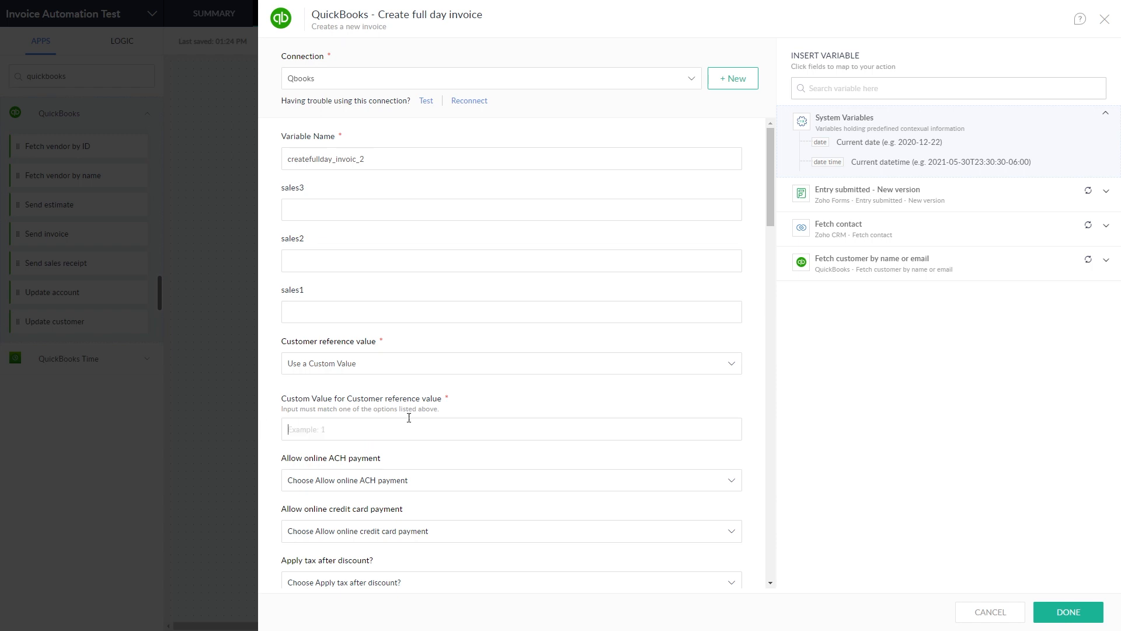
{"action": "left_click", "coordinate": [994, 272]}
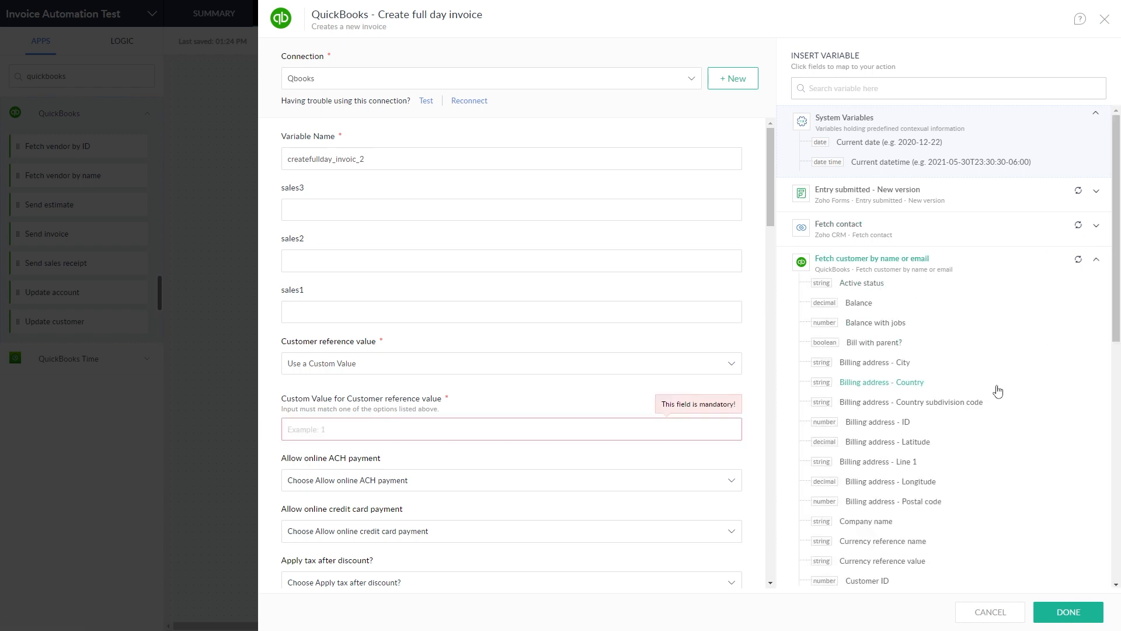
{"action": "scroll", "coordinate": [998, 391], "scroll_direction": "down", "scroll_amount": 5}
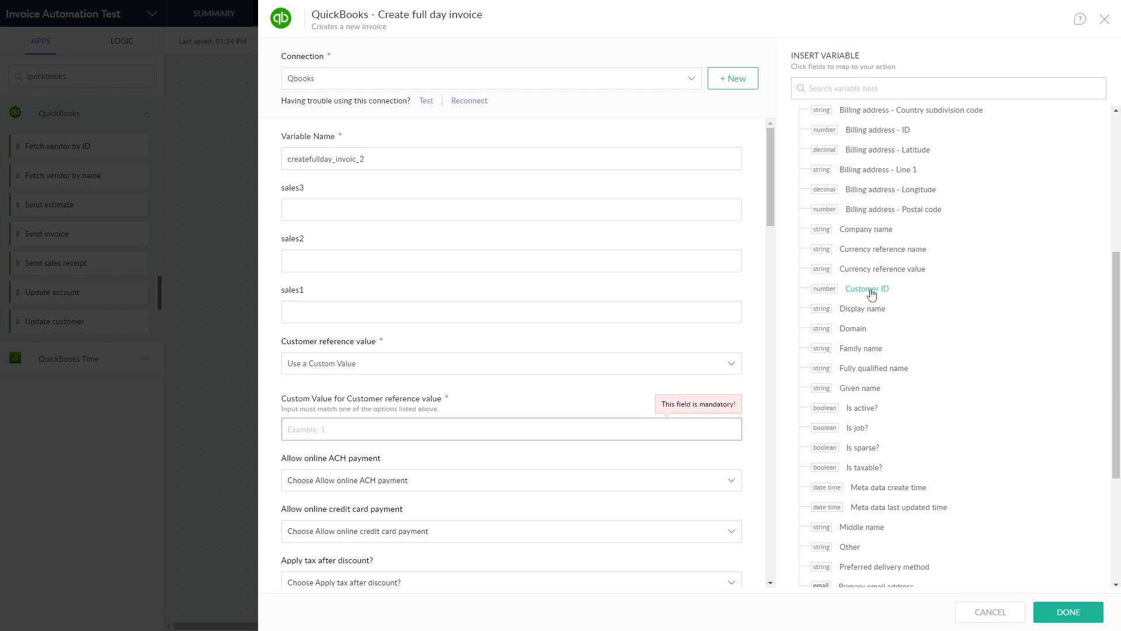
{"action": "left_click", "coordinate": [871, 291]}
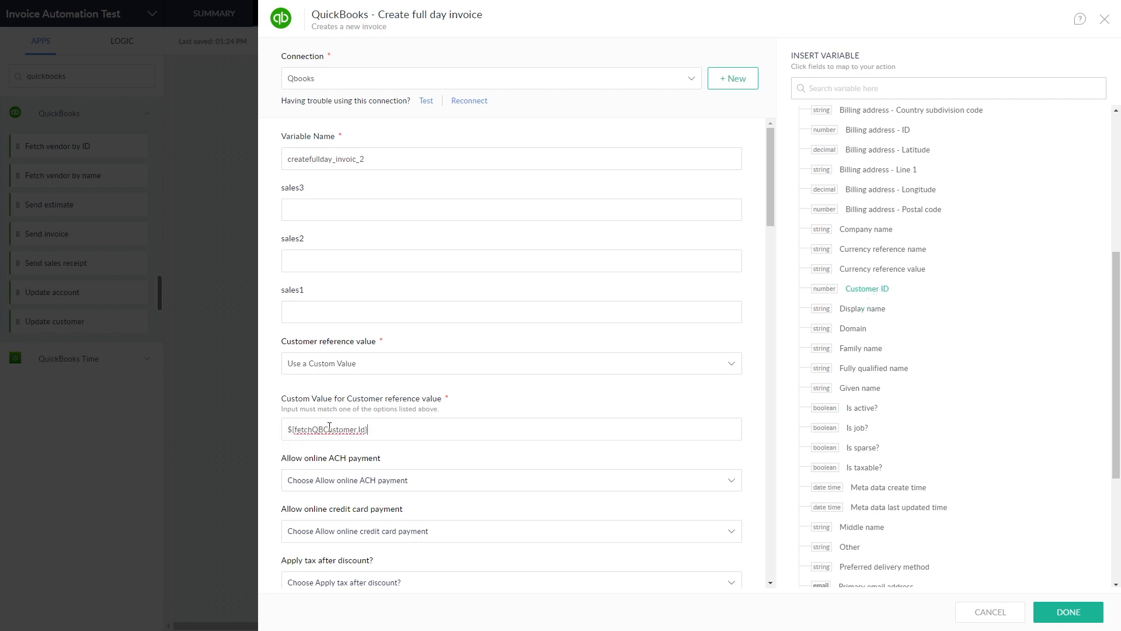
{"action": "scroll", "coordinate": [566, 449], "scroll_direction": "down", "scroll_amount": 4}
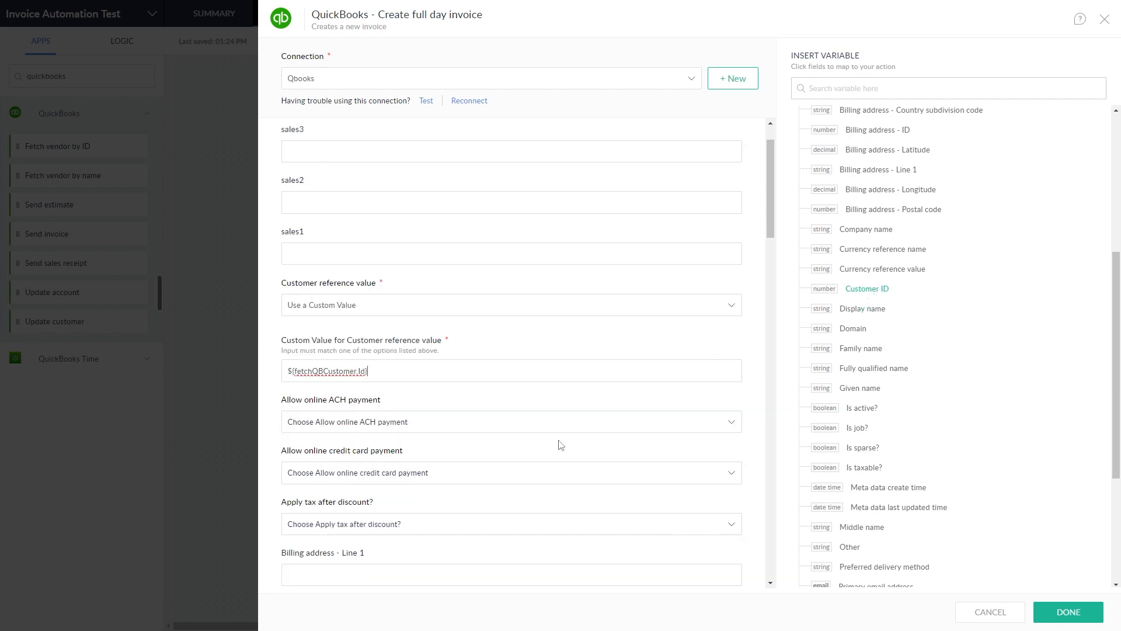
{"action": "scroll", "coordinate": [491, 381], "scroll_direction": "down", "scroll_amount": 2}
{"action": "scroll", "coordinate": [491, 383], "scroll_direction": "down", "scroll_amount": 15}
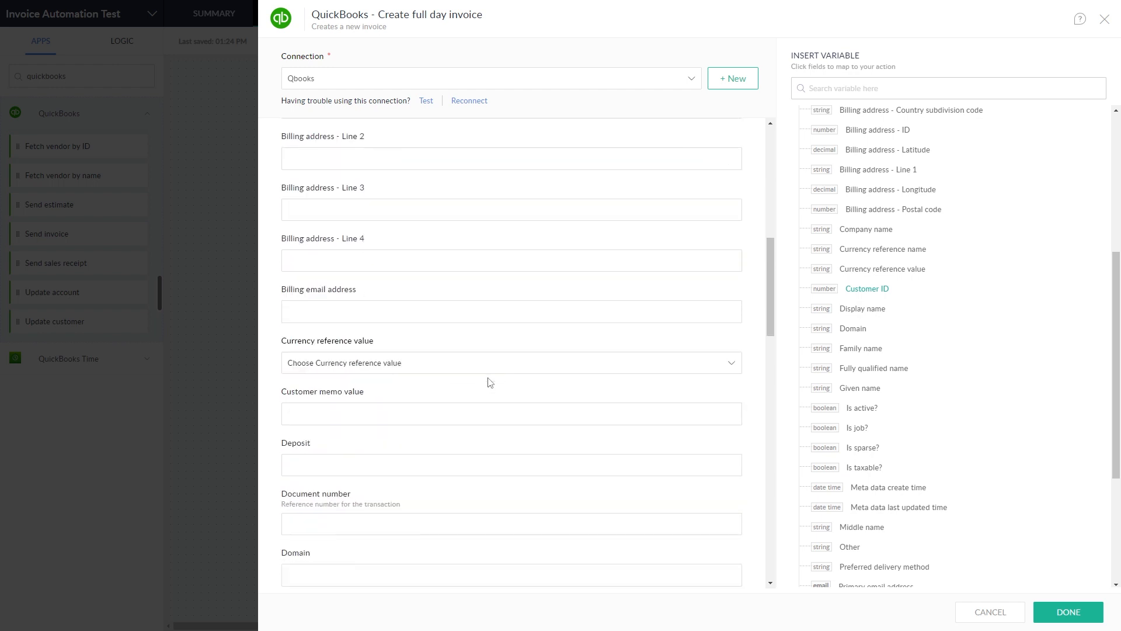
{"action": "scroll", "coordinate": [490, 384], "scroll_direction": "down", "scroll_amount": 4}
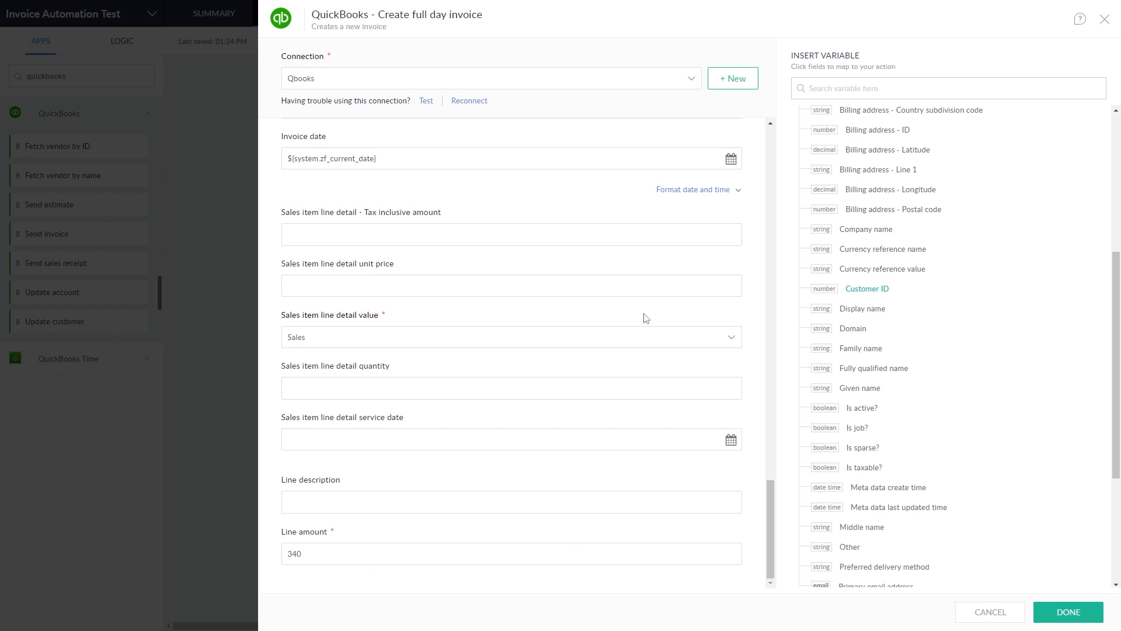
{"action": "left_click", "coordinate": [1069, 612]}
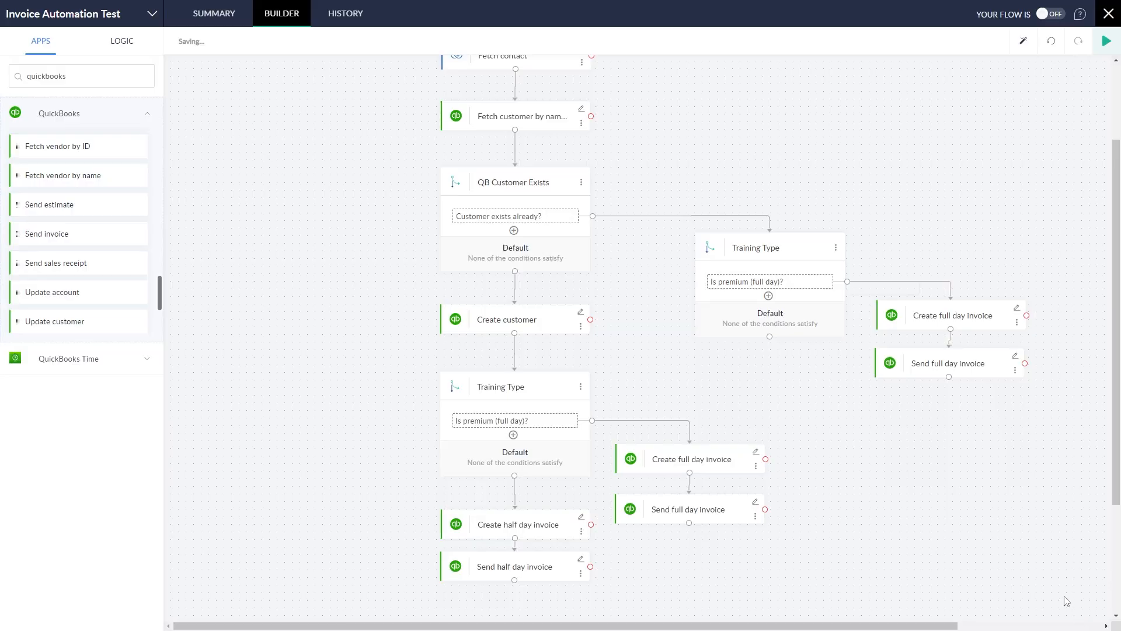
Step: Rename the variable to send_fullday_invoice_2 and send ${createfullday_invoic_2.Id} as the invoice
{"action": "left_click", "coordinate": [1016, 355]}
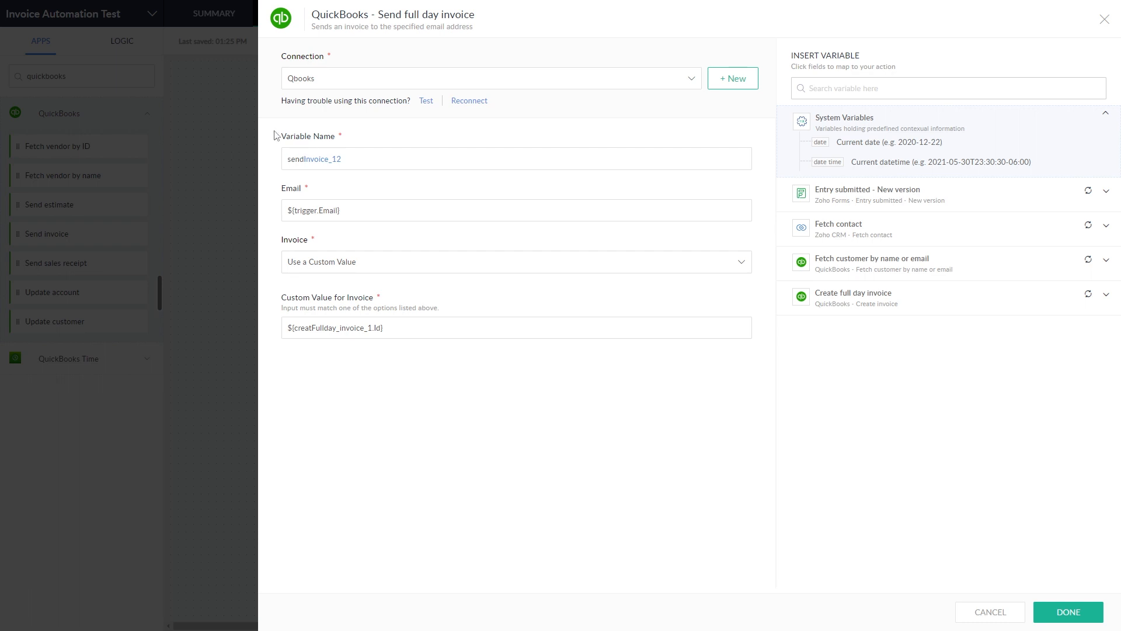
{"action": "type", "text": "_"}
{"action": "key", "text": "BackSpace"}
{"action": "left_click", "coordinate": [989, 314]}
{"action": "left_click", "coordinate": [967, 300]}
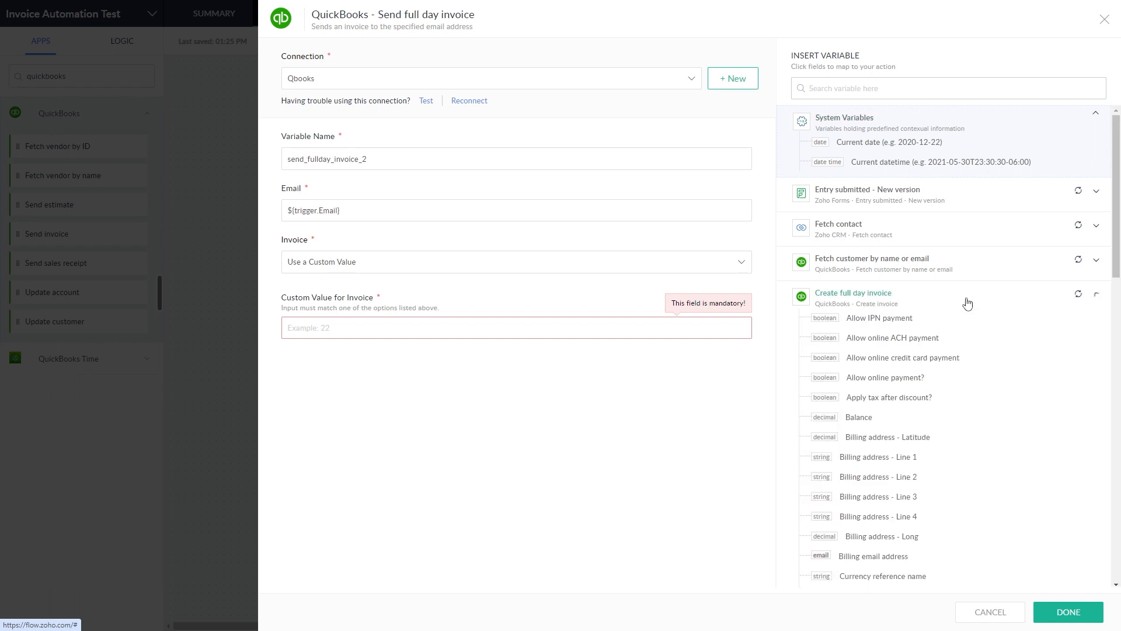
{"action": "scroll", "coordinate": [959, 395], "scroll_direction": "down", "scroll_amount": 6}
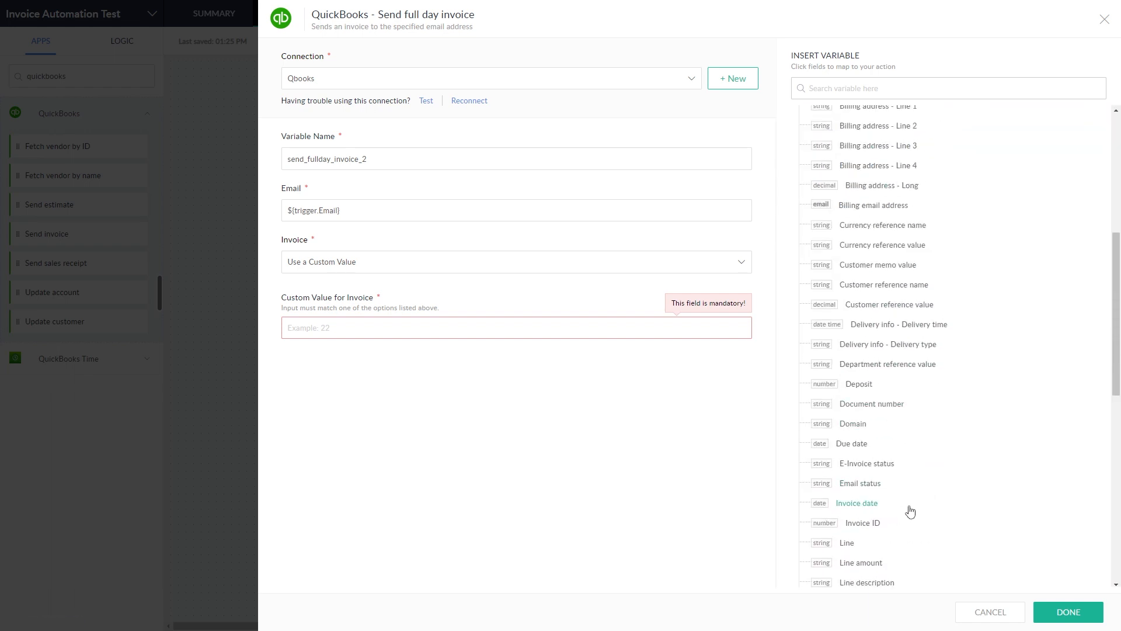
{"action": "left_click", "coordinate": [881, 524]}
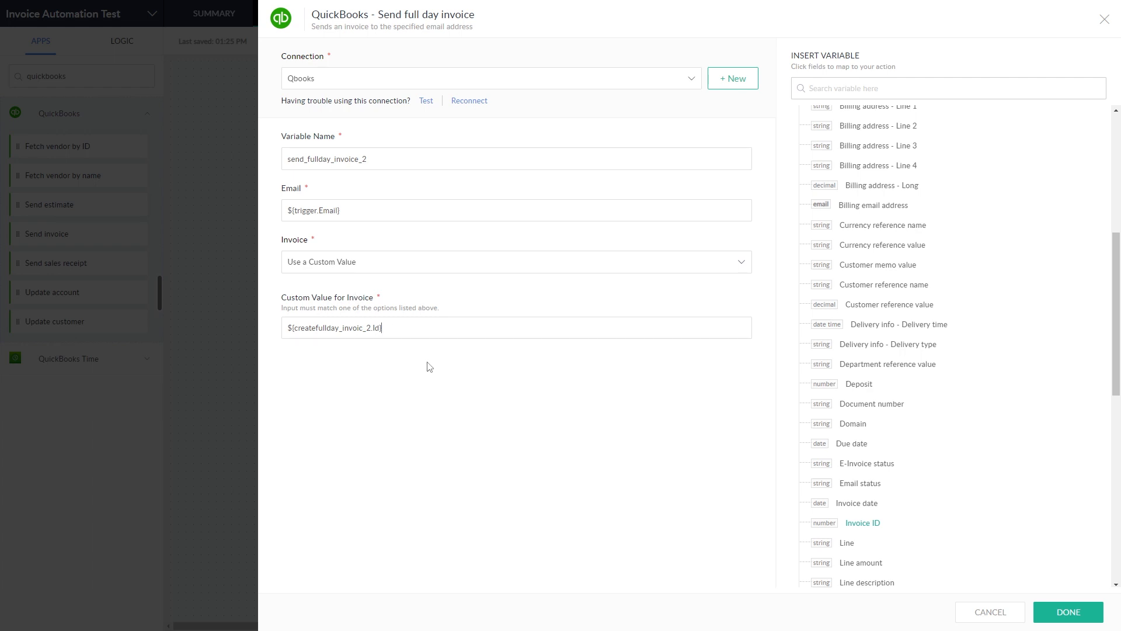
{"action": "left_click", "coordinate": [1061, 613]}
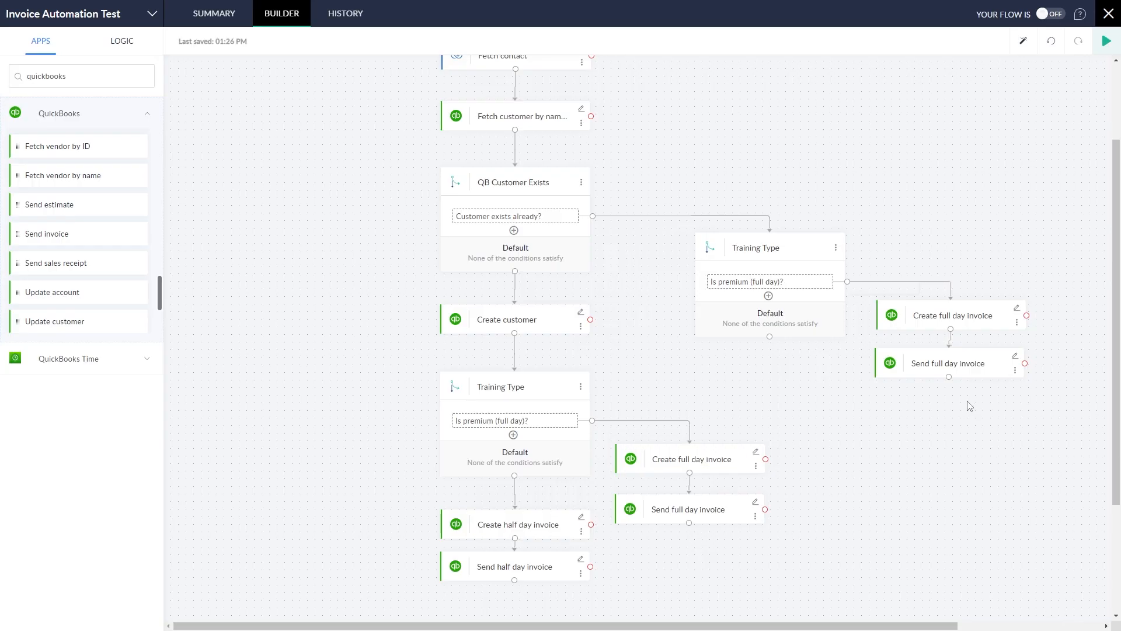
Step: Clone Create half day invoice and Send half day invoice under the existing-customer Default branch
{"action": "left_click", "coordinate": [582, 531]}
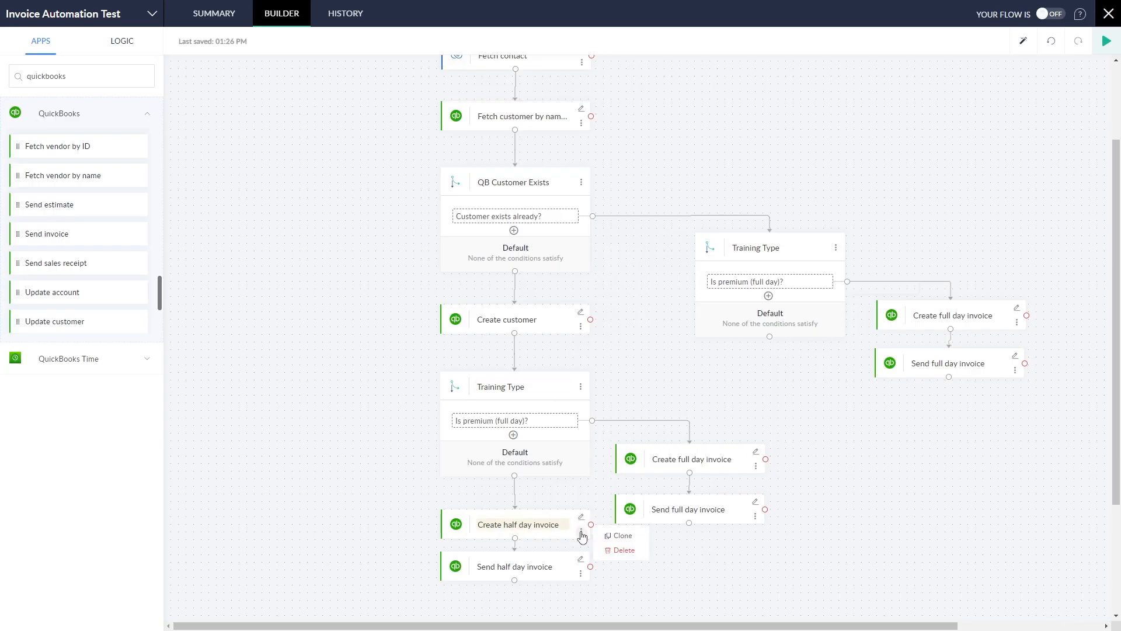
{"action": "left_click", "coordinate": [614, 534]}
{"action": "mouse_move", "coordinate": [696, 517]}
{"action": "left_mouse_down"}
{"action": "mouse_move", "coordinate": [789, 366]}
{"action": "mouse_move", "coordinate": [777, 357]}
{"action": "left_mouse_up"}
{"action": "left_click_drag", "start_coordinate": [770, 336], "coordinate": [771, 355]}
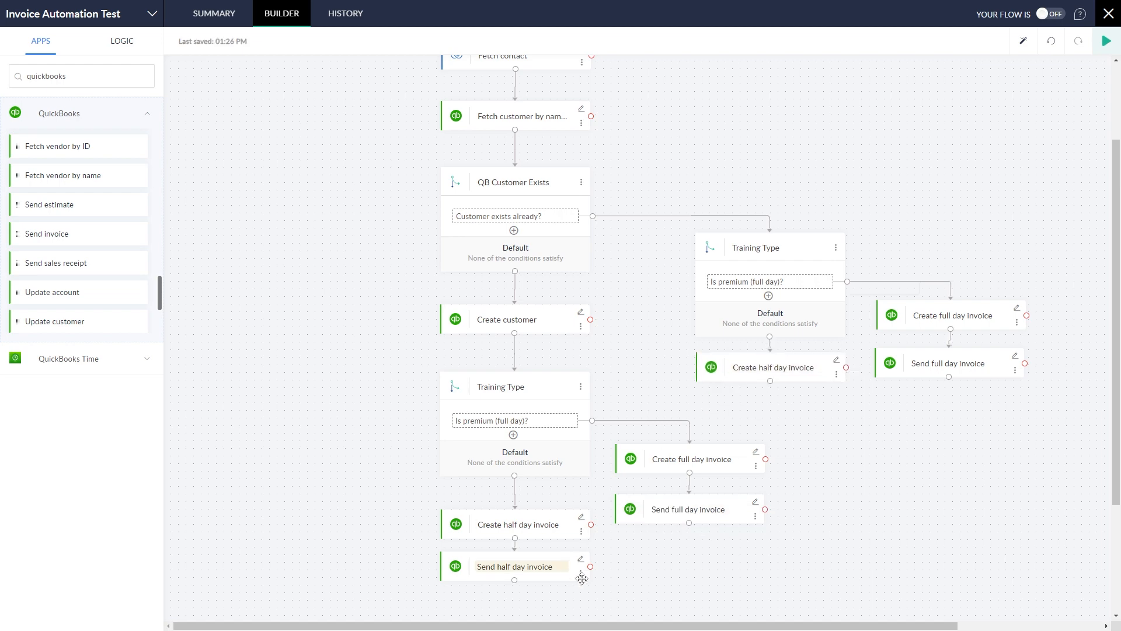
{"action": "left_click", "coordinate": [581, 574]}
{"action": "left_click", "coordinate": [623, 578]}
{"action": "left_click_drag", "start_coordinate": [722, 564], "coordinate": [771, 388]}
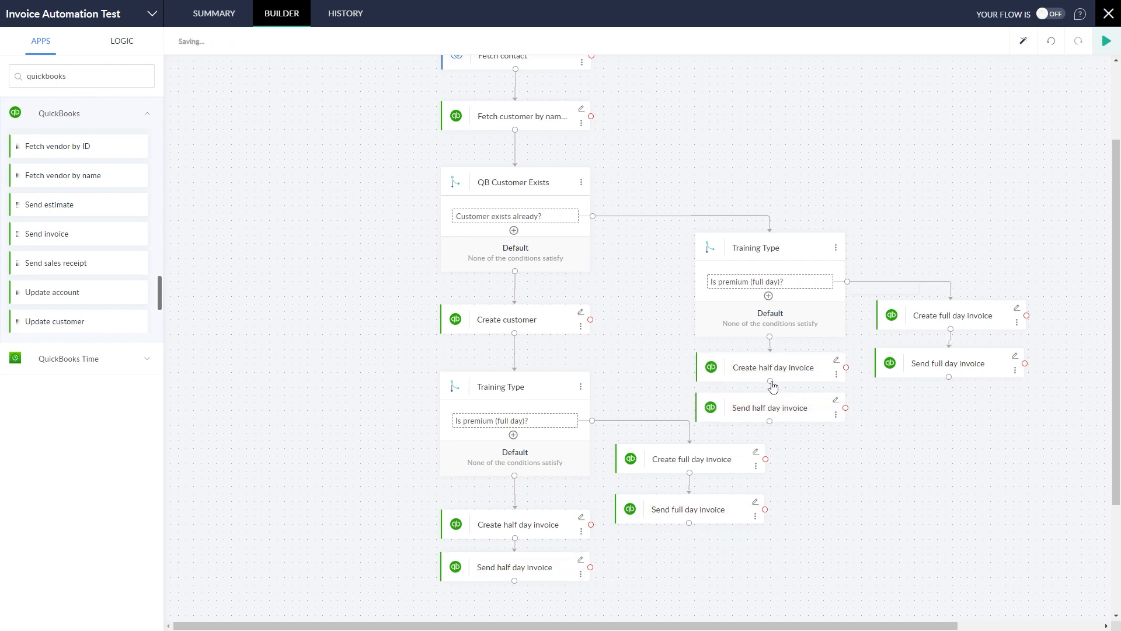
Step: Rename the copy to create_halfday_invoice_2 and bill ${fetchQBCustomer.Id} a 170 line amount
{"action": "left_click", "coordinate": [837, 360]}
{"action": "double_click", "coordinate": [307, 158]}
{"action": "type", "text": "create_halfday_invoice_2"}
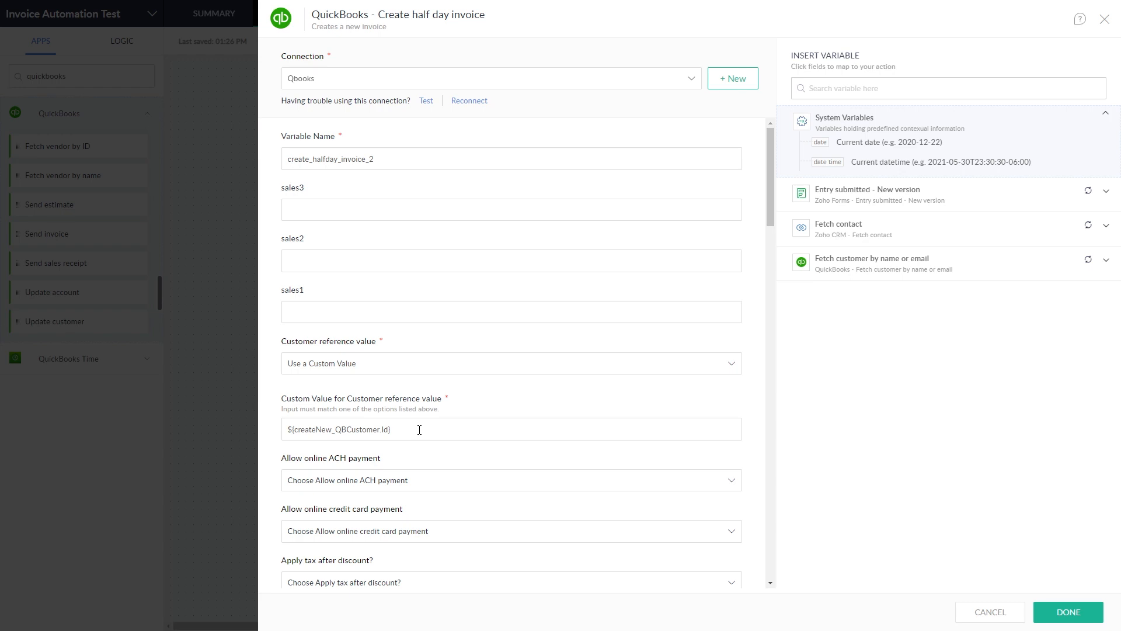
{"action": "left_click_drag", "start_coordinate": [419, 430], "coordinate": [218, 423]}
{"action": "key", "text": "BackSpace"}
{"action": "left_click", "coordinate": [935, 268]}
{"action": "scroll", "coordinate": [946, 433], "scroll_direction": "down", "scroll_amount": 1}
{"action": "left_click", "coordinate": [871, 522]}
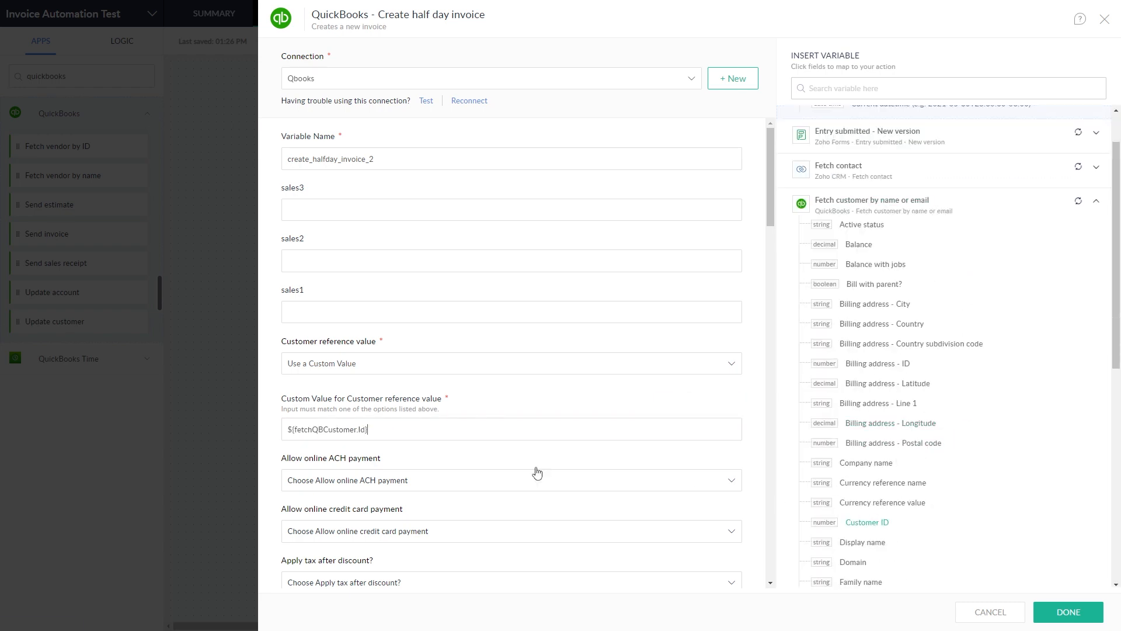
{"action": "scroll", "coordinate": [455, 462], "scroll_direction": "down", "scroll_amount": 15}
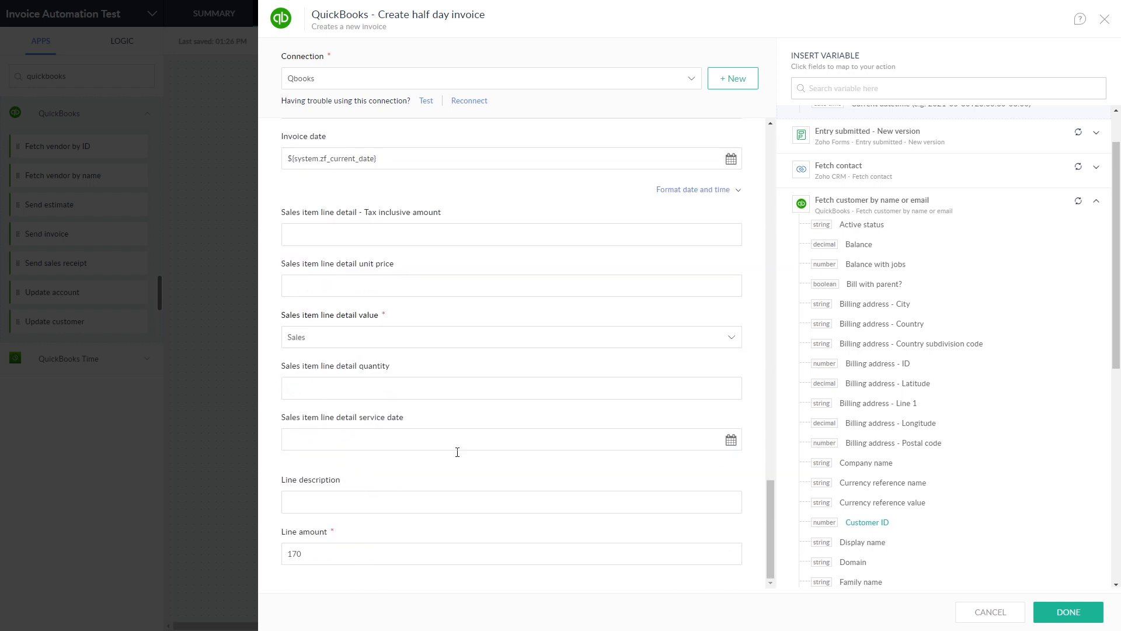
{"action": "left_click", "coordinate": [1084, 618]}
{"action": "left_click", "coordinate": [838, 404]}
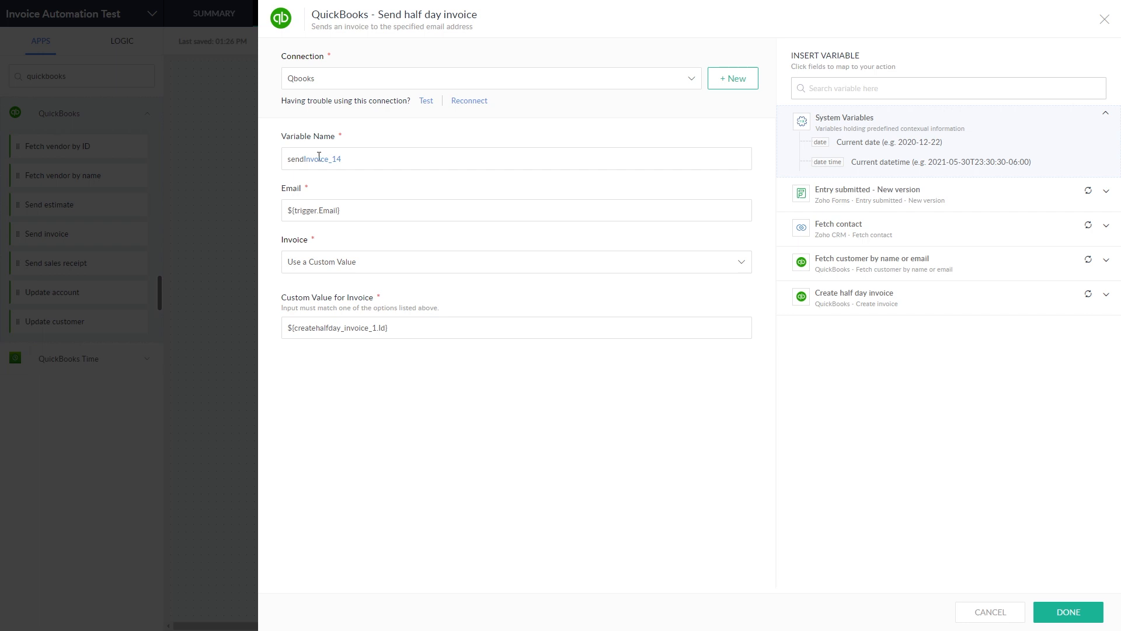
Step: Rename the variable to send_halfday_invoice_2 and send ${create_halfday_invoice_2.Id} as the invoice
{"action": "type", "text": "_halfday_invoice"}
{"action": "left_click_drag", "start_coordinate": [406, 325], "coordinate": [255, 343]}
{"action": "key", "text": "BackSpace"}
{"action": "left_click", "coordinate": [988, 299]}
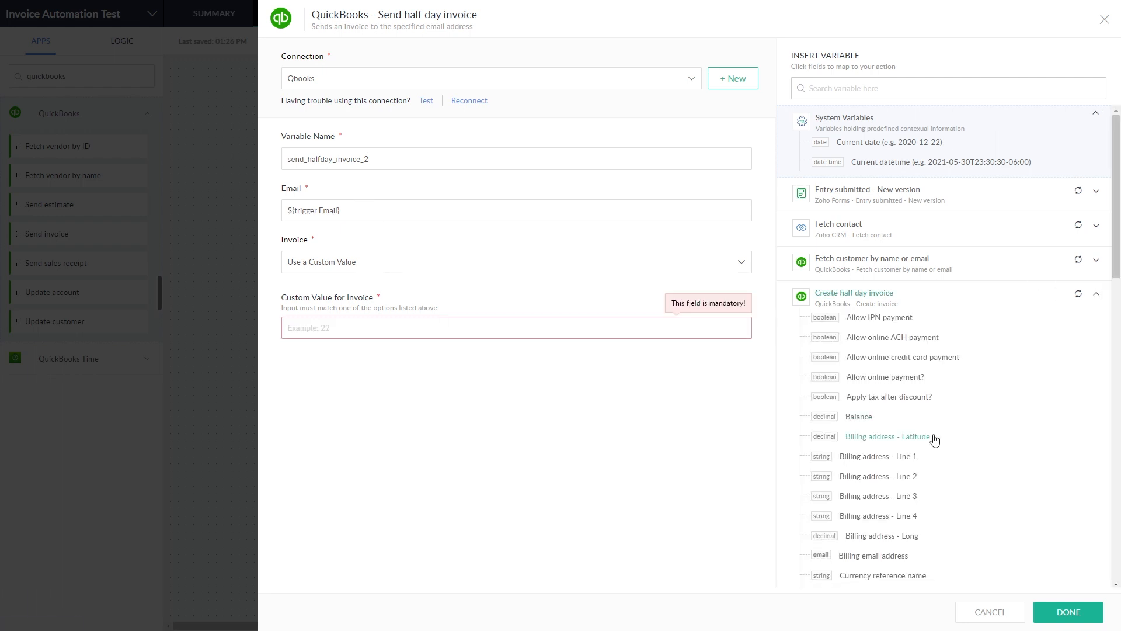
{"action": "scroll", "coordinate": [940, 438], "scroll_direction": "down", "scroll_amount": 8}
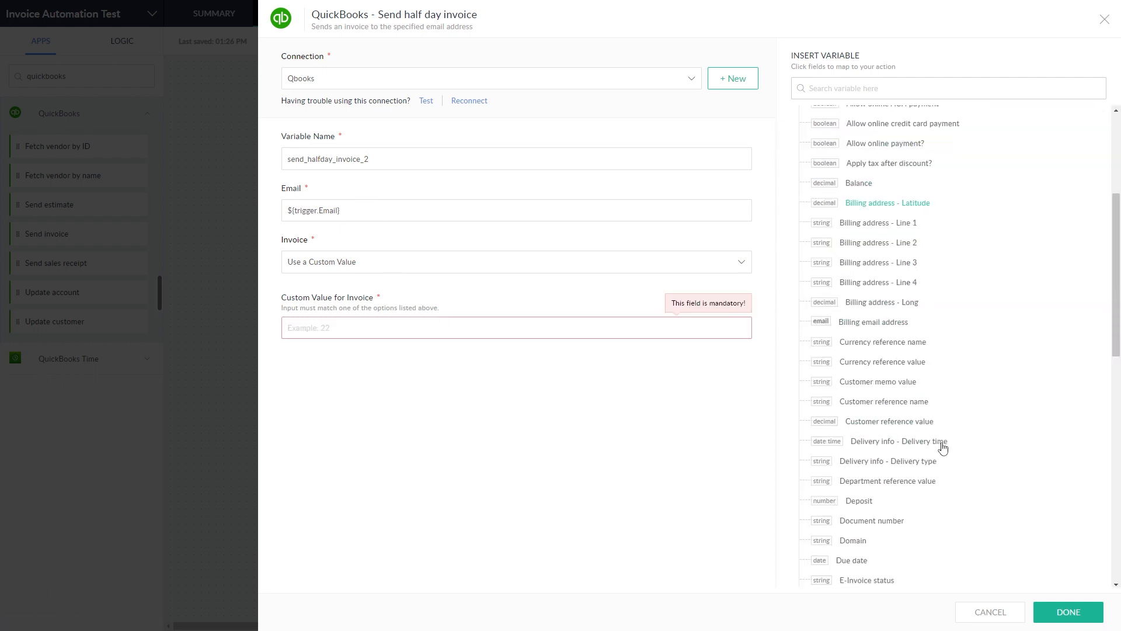
{"action": "left_click", "coordinate": [863, 406]}
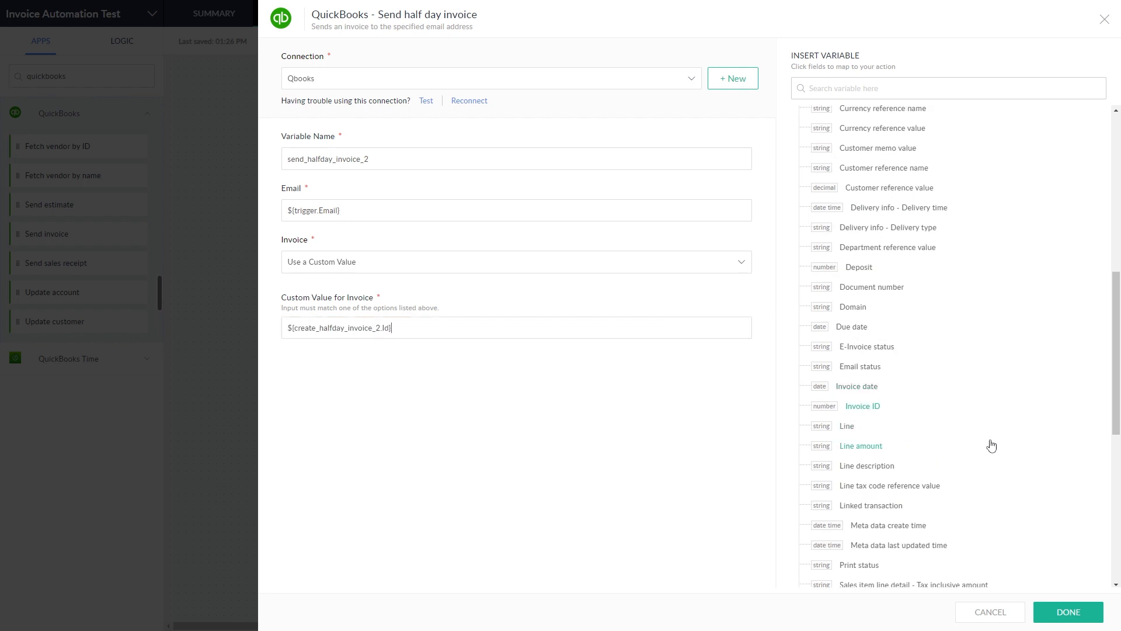
{"action": "scroll", "coordinate": [991, 438], "scroll_direction": "up", "scroll_amount": 8}
{"action": "left_click", "coordinate": [1096, 293]}
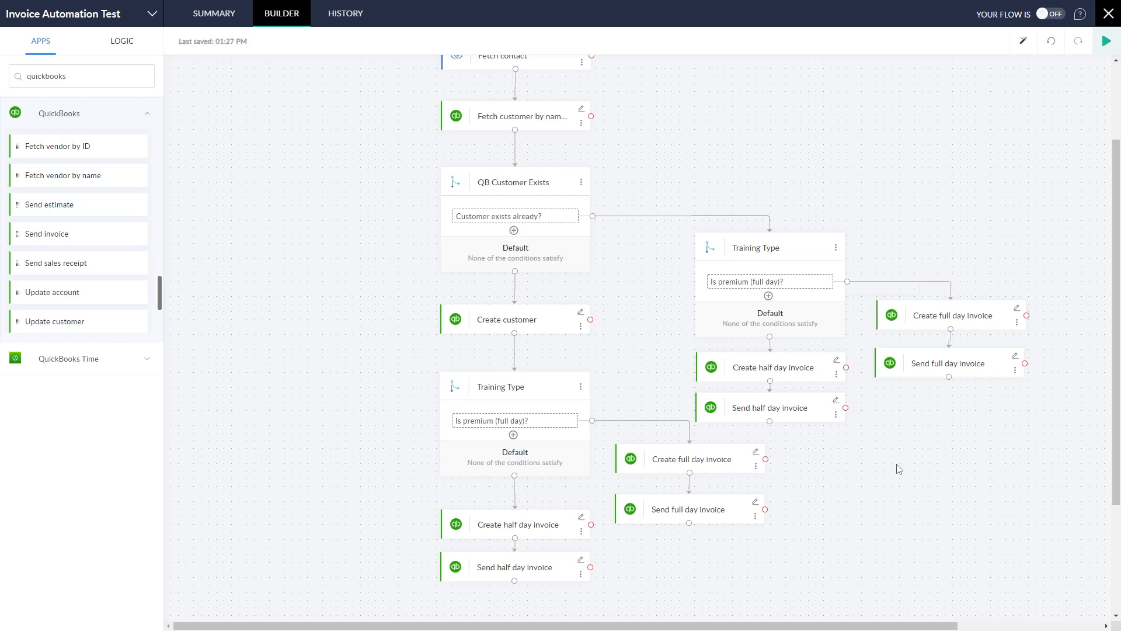
Step: Auto-arrange the flow, align the right Training Type node, and switch the flow ON
{"action": "scroll", "coordinate": [899, 469], "scroll_direction": "up", "scroll_amount": 2}
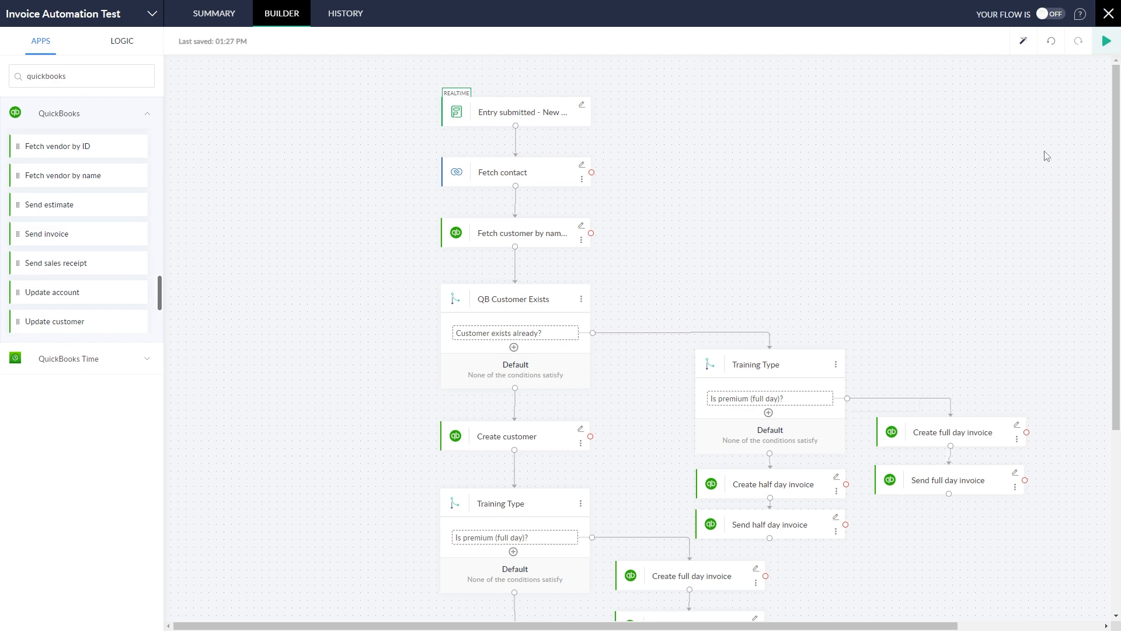
{"action": "scroll", "coordinate": [864, 444], "scroll_direction": "down", "scroll_amount": 2}
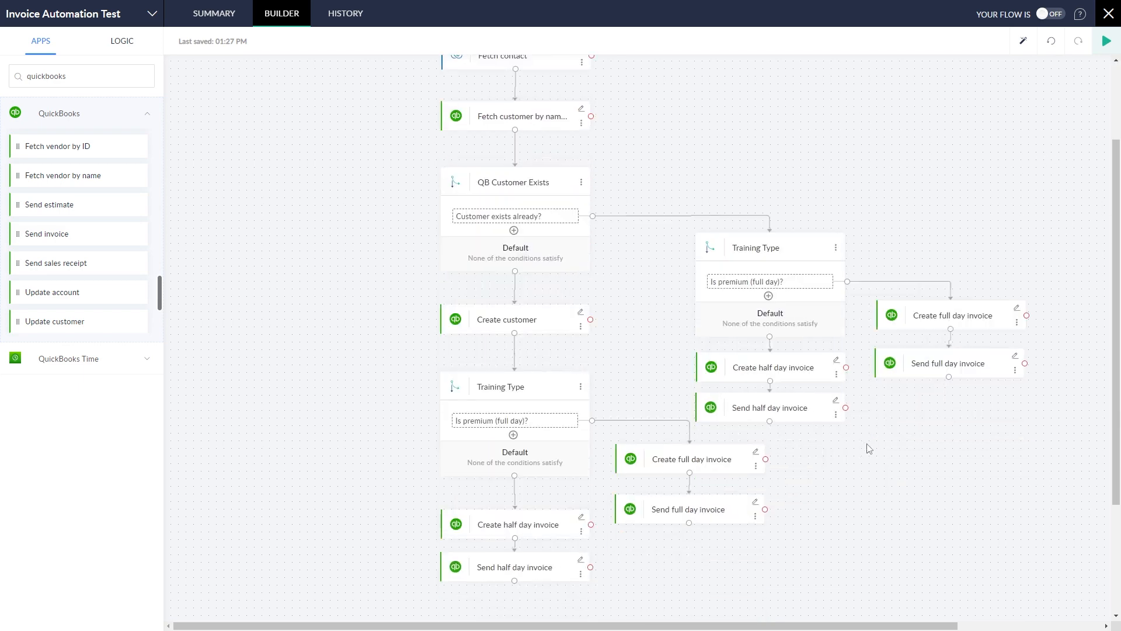
{"action": "scroll", "coordinate": [835, 416], "scroll_direction": "up", "scroll_amount": 2}
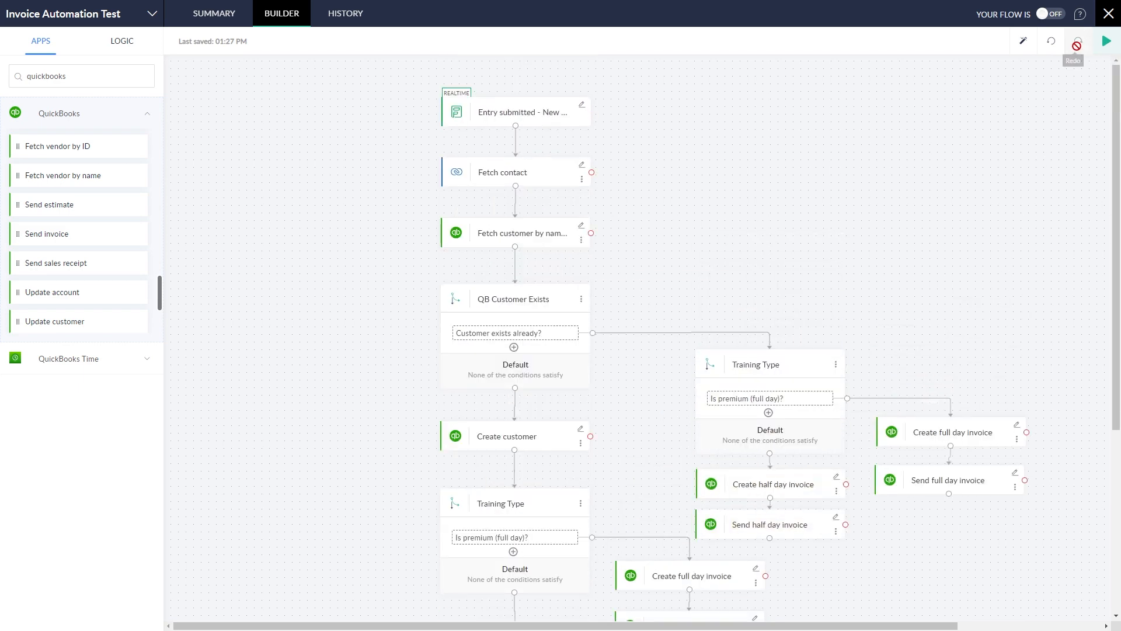
{"action": "left_click", "coordinate": [1022, 40]}
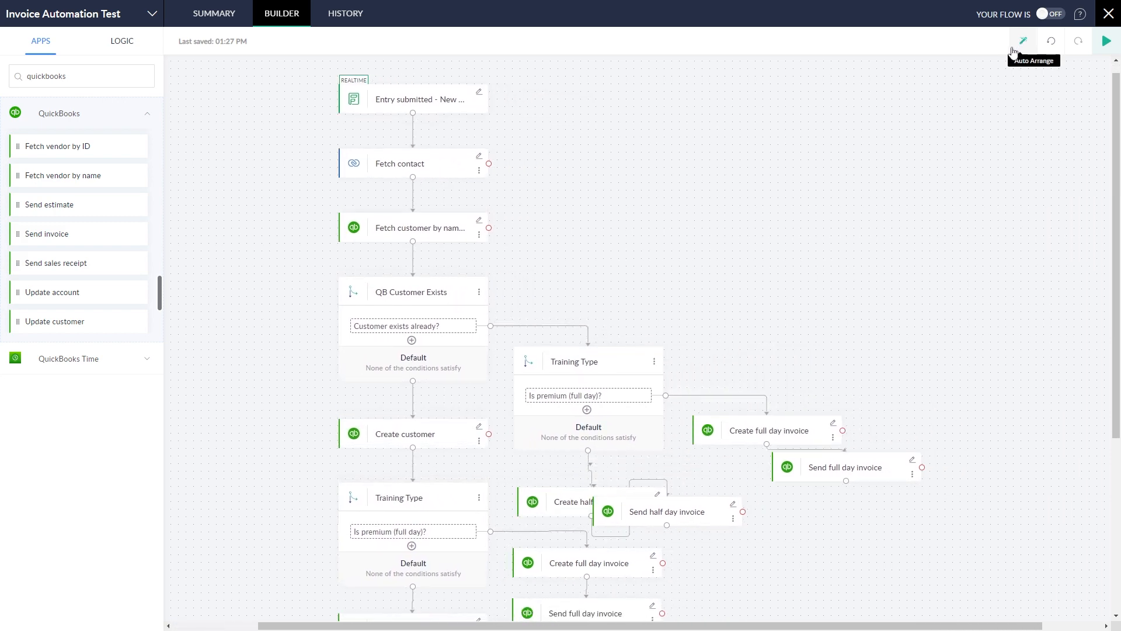
{"action": "scroll", "coordinate": [970, 278], "scroll_direction": "down", "scroll_amount": 2}
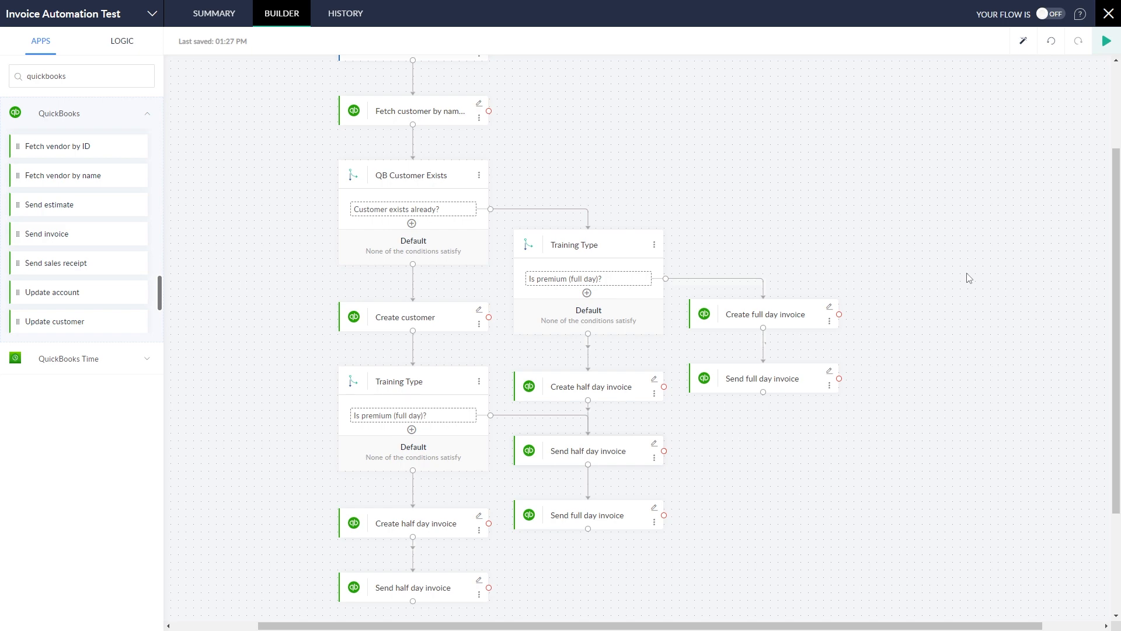
{"action": "scroll", "coordinate": [970, 278], "scroll_direction": "up", "scroll_amount": 2}
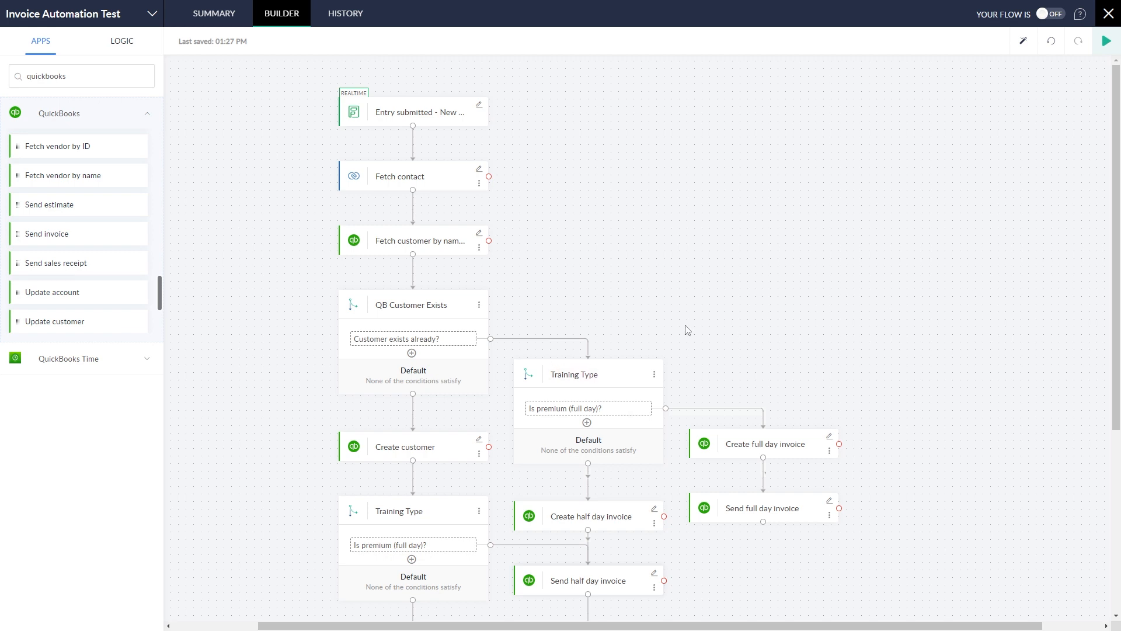
{"action": "mouse_move", "coordinate": [603, 365]}
{"action": "left_mouse_down"}
{"action": "mouse_move", "coordinate": [635, 359]}
{"action": "mouse_move", "coordinate": [603, 354]}
{"action": "left_mouse_up"}
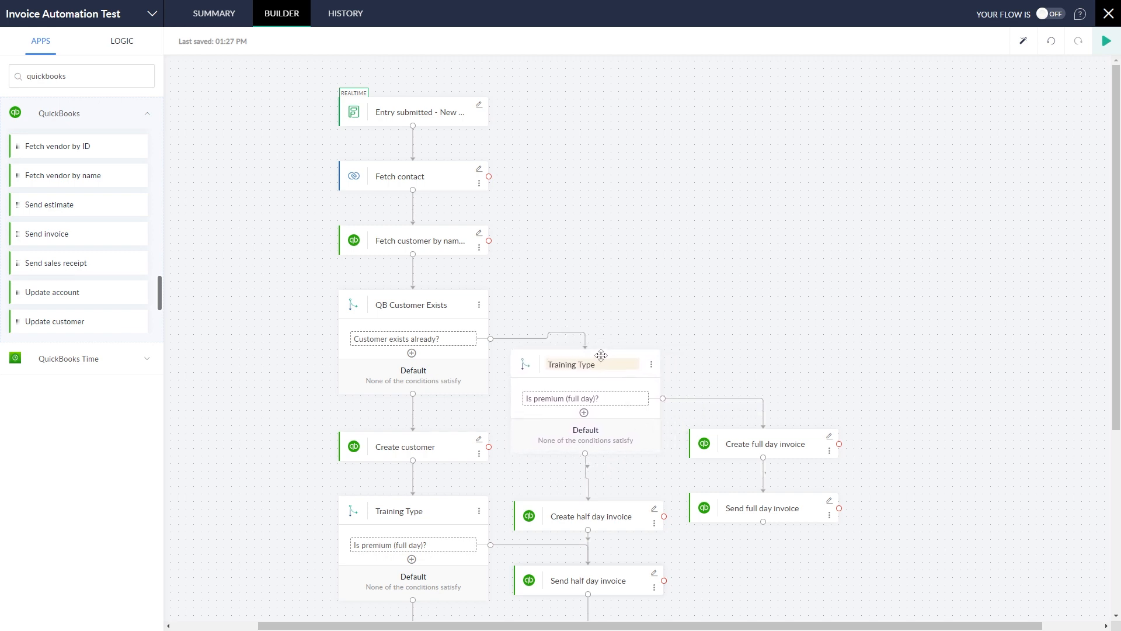
{"action": "scroll", "coordinate": [932, 215], "scroll_direction": "down", "scroll_amount": 1}
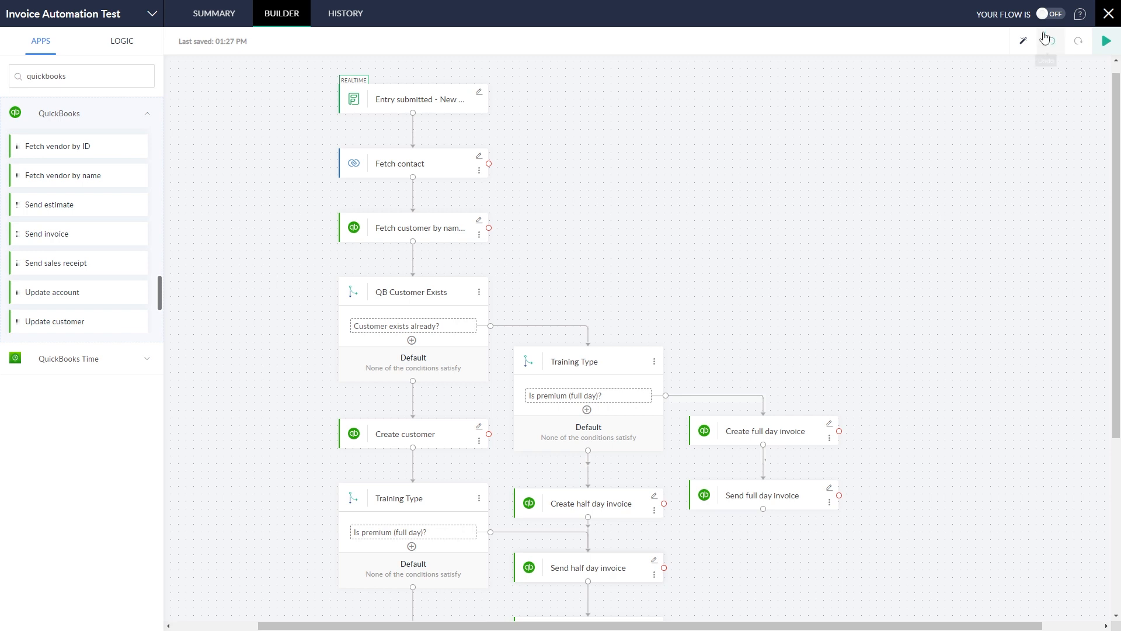
{"action": "left_click", "coordinate": [1052, 16]}
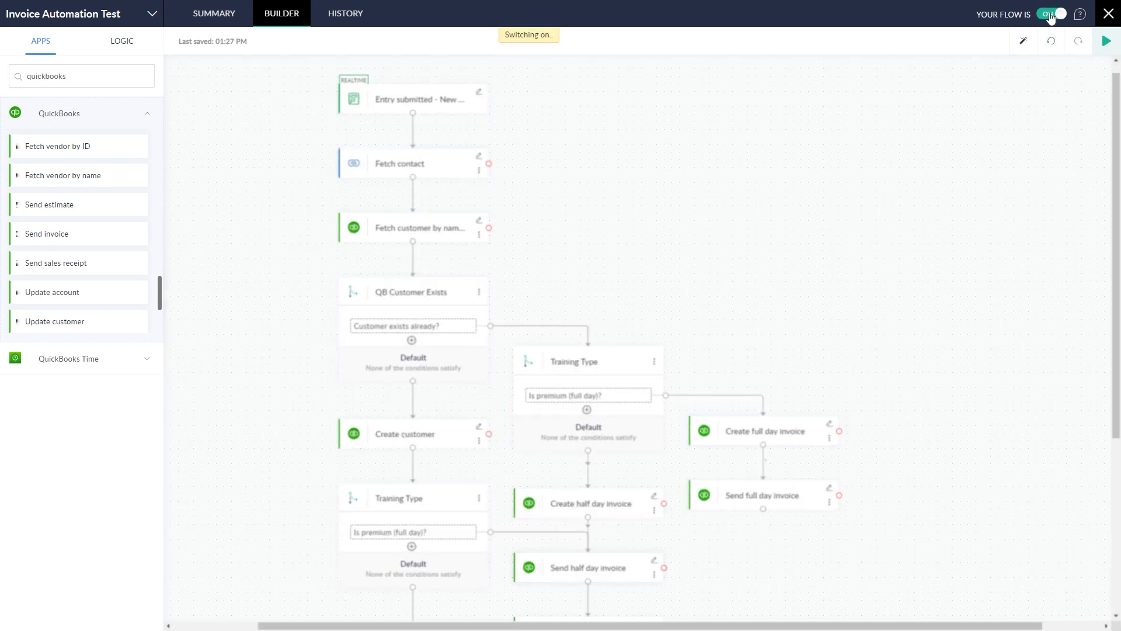
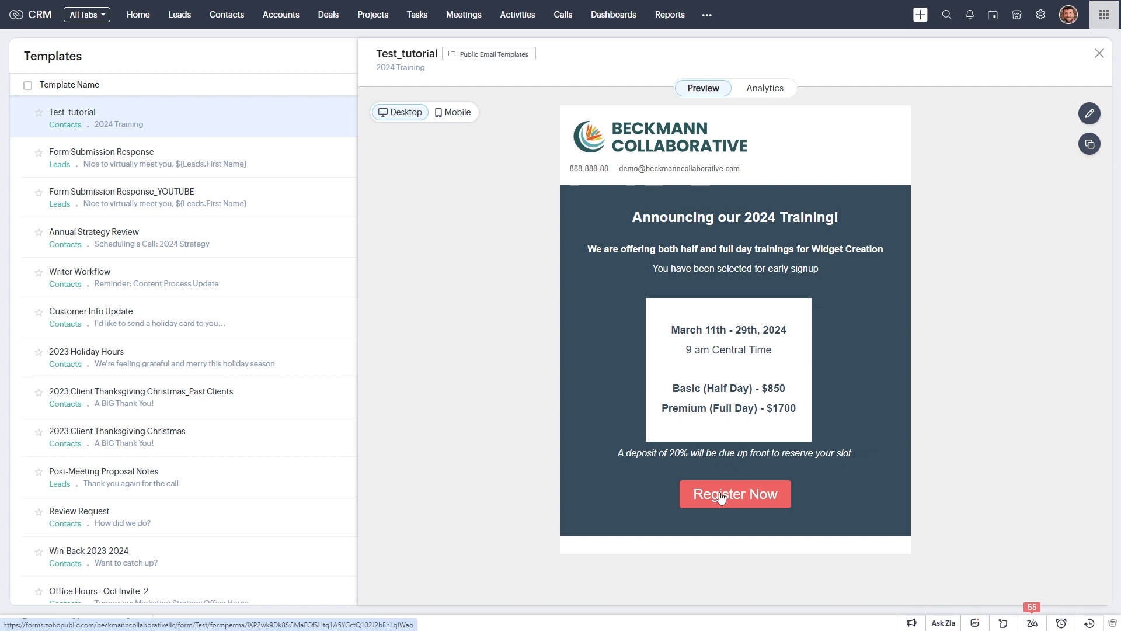
Step: Verify that Test_tutorial's Register Now button links to the Book Your Training [Test] form, then save the template
{"action": "left_click", "coordinate": [1090, 114]}
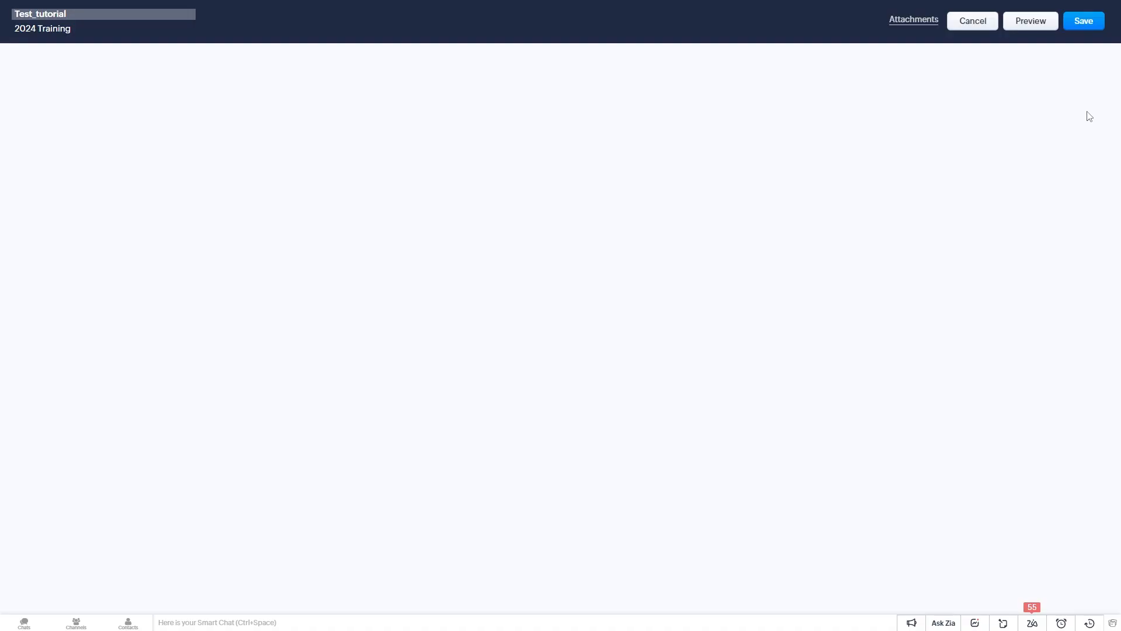
{"action": "left_click", "coordinate": [642, 460]}
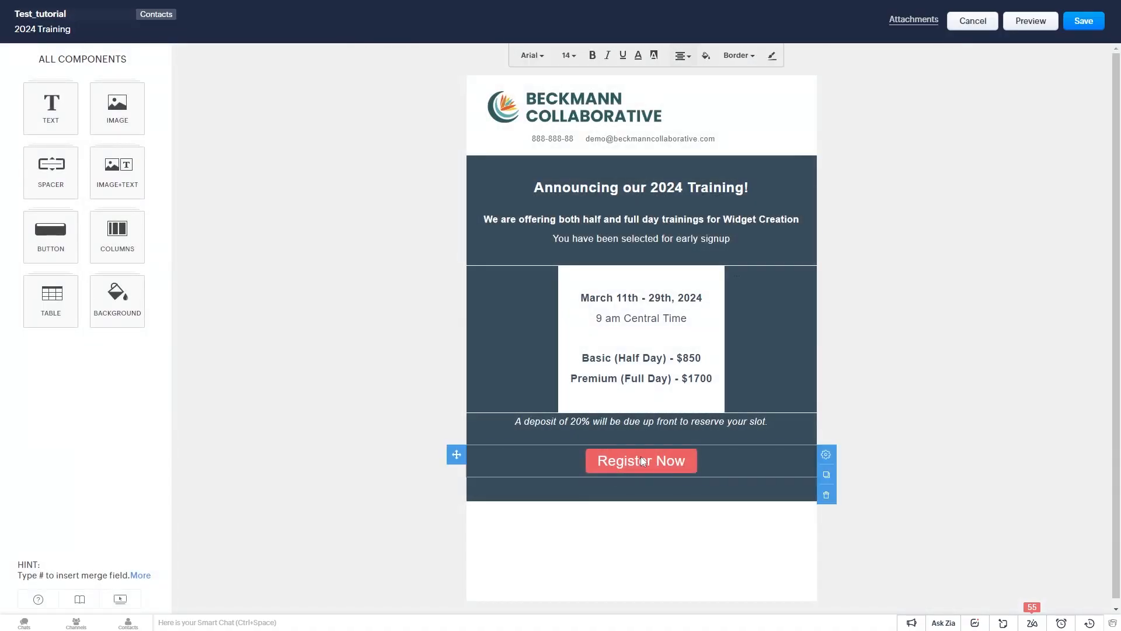
{"action": "left_click", "coordinate": [827, 455]}
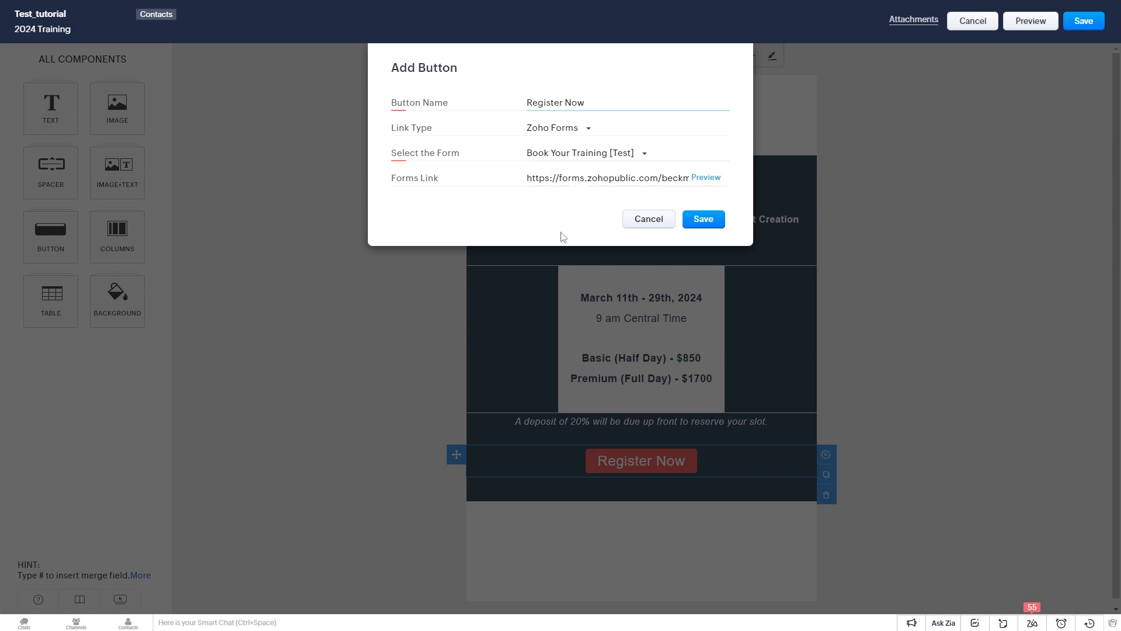
{"action": "left_click", "coordinate": [704, 219]}
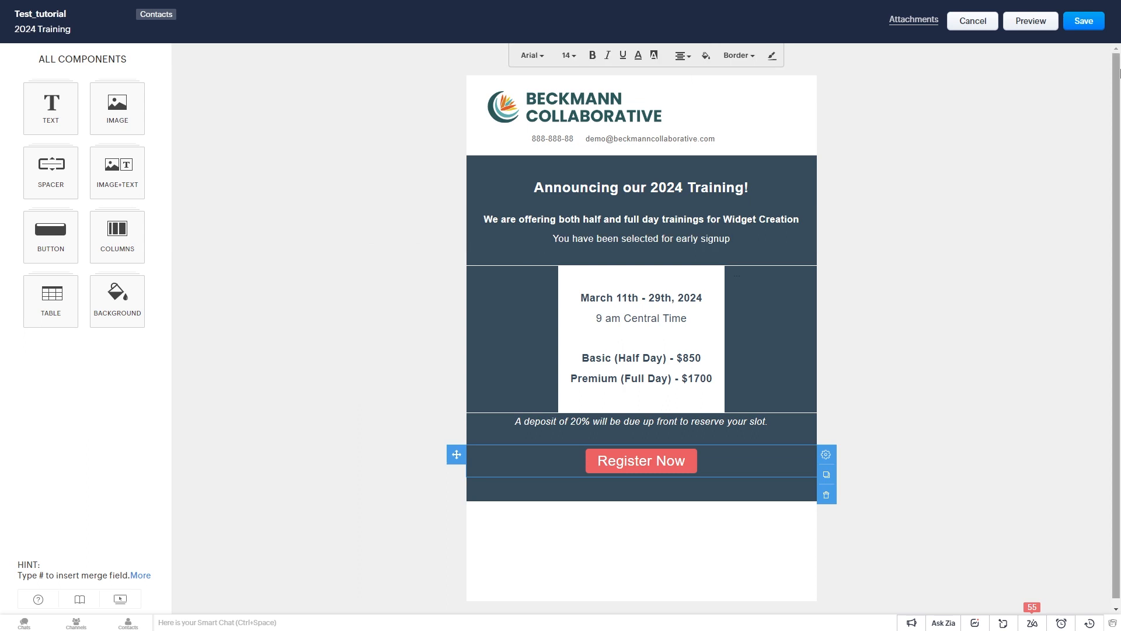
{"action": "left_click", "coordinate": [1083, 24]}
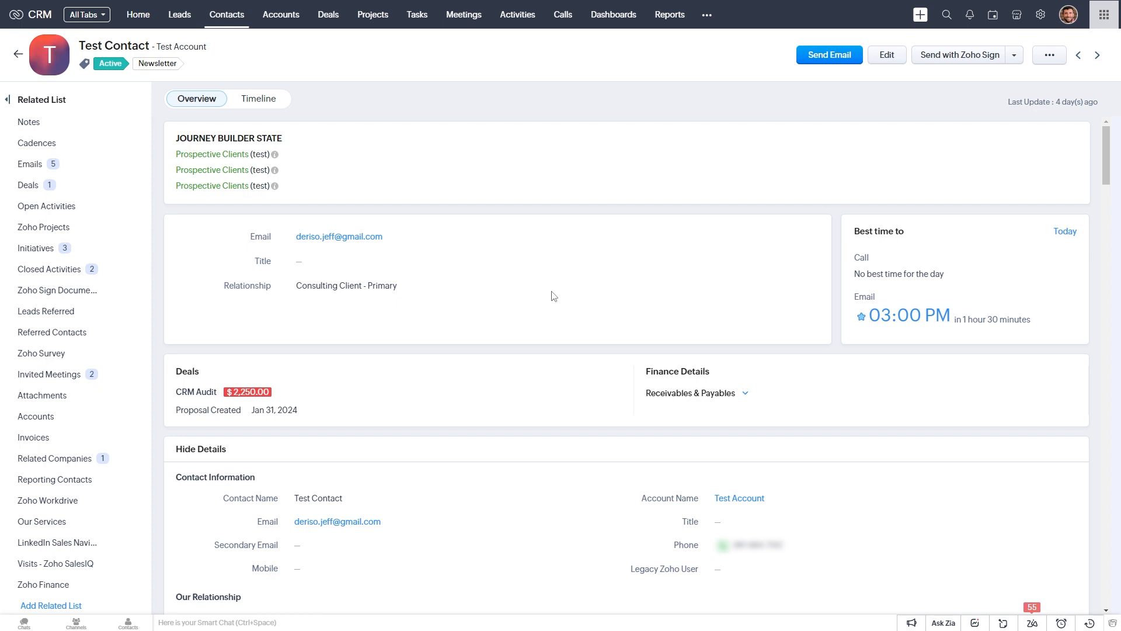
Step: Send Test Contact an email with subject '2024 Training' built from the Test_tutorial template
{"action": "left_click", "coordinate": [819, 58]}
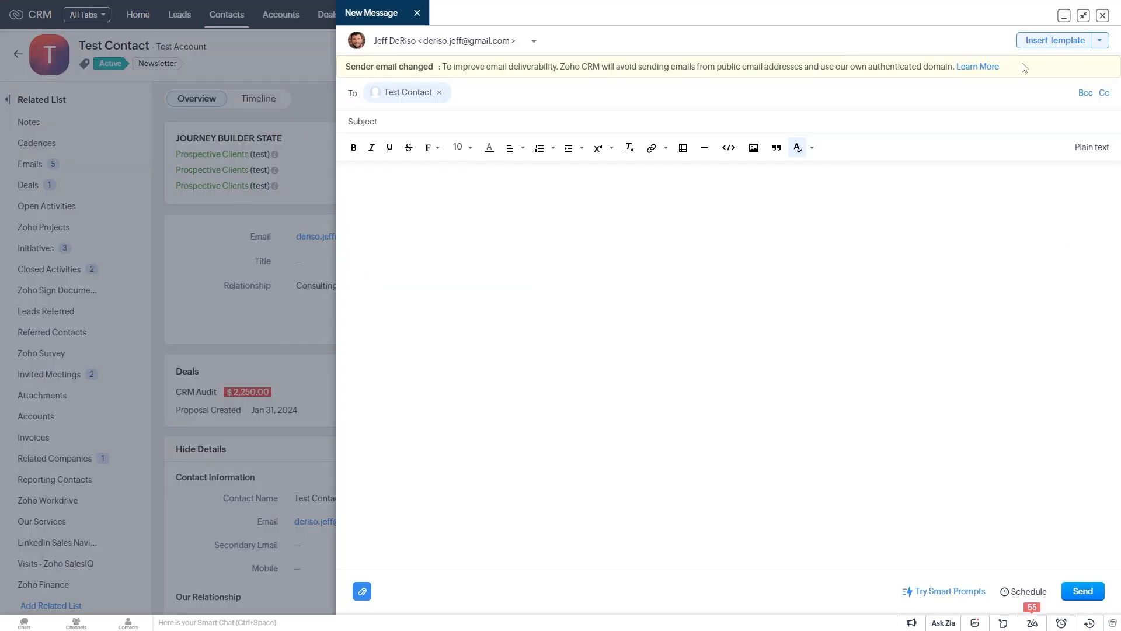
{"action": "left_click", "coordinate": [1062, 42]}
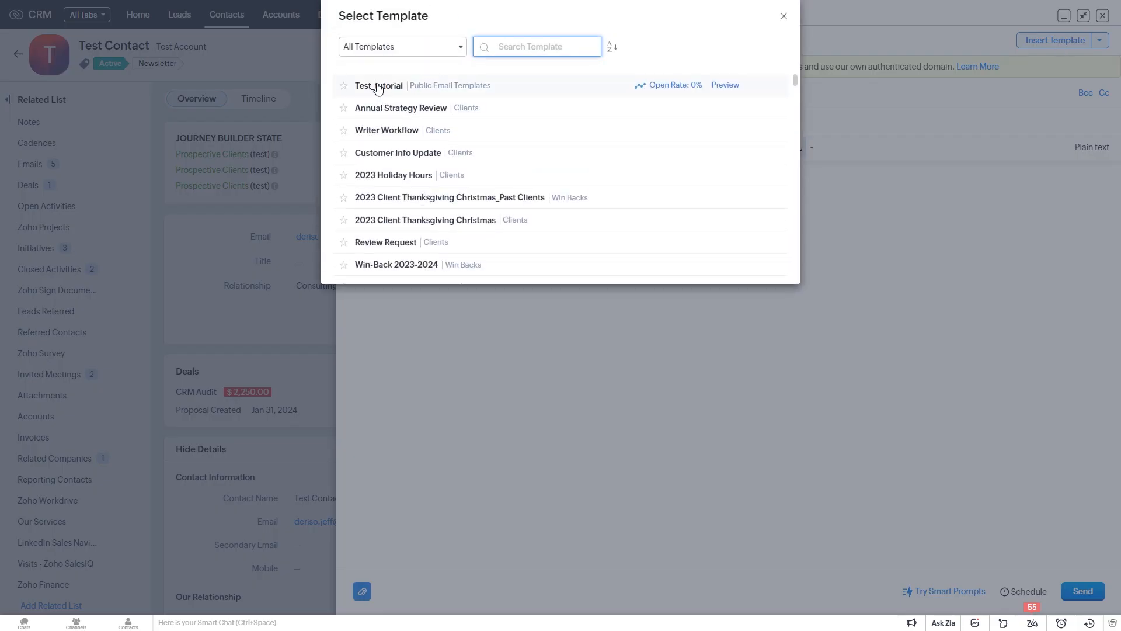
{"action": "left_click", "coordinate": [378, 86]}
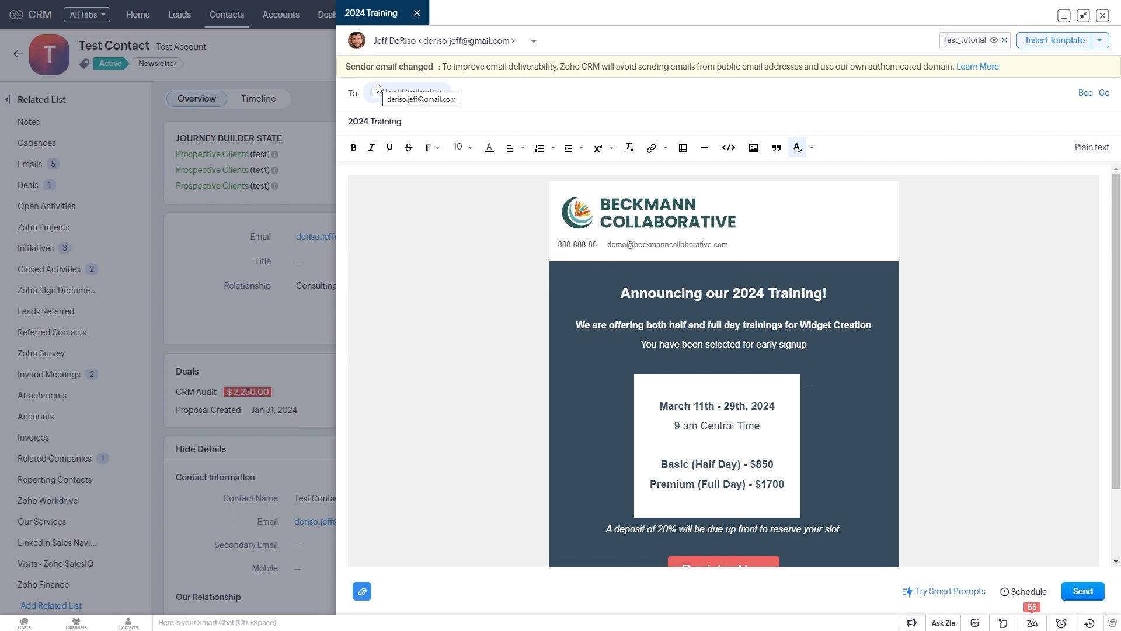
{"action": "scroll", "coordinate": [791, 304], "scroll_direction": "down", "scroll_amount": 3}
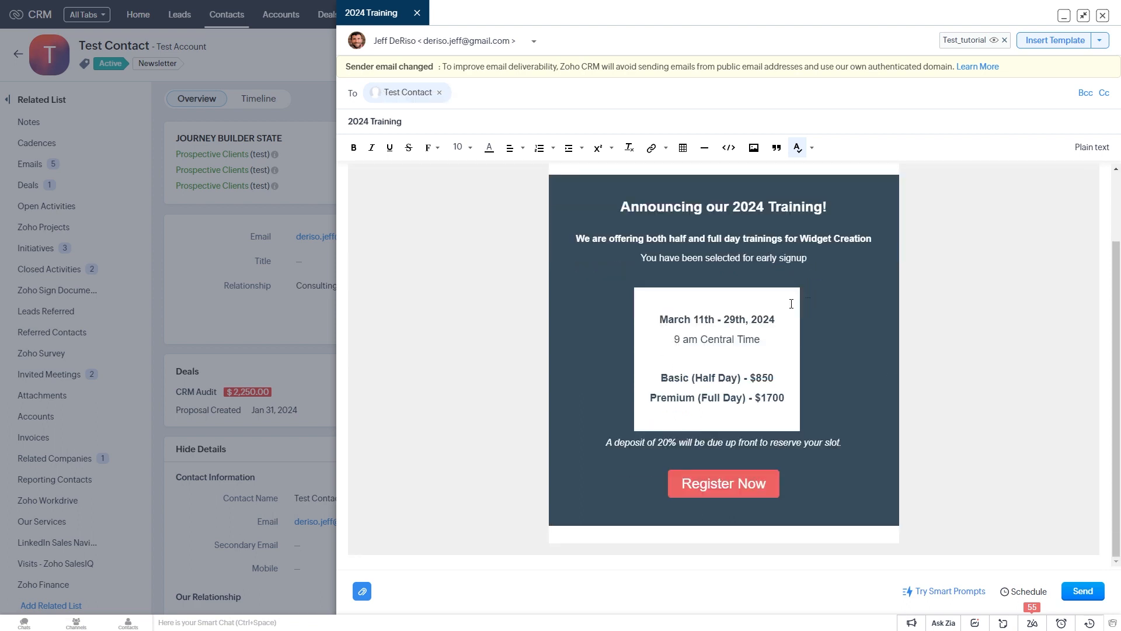
{"action": "scroll", "coordinate": [791, 304], "scroll_direction": "up", "scroll_amount": 3}
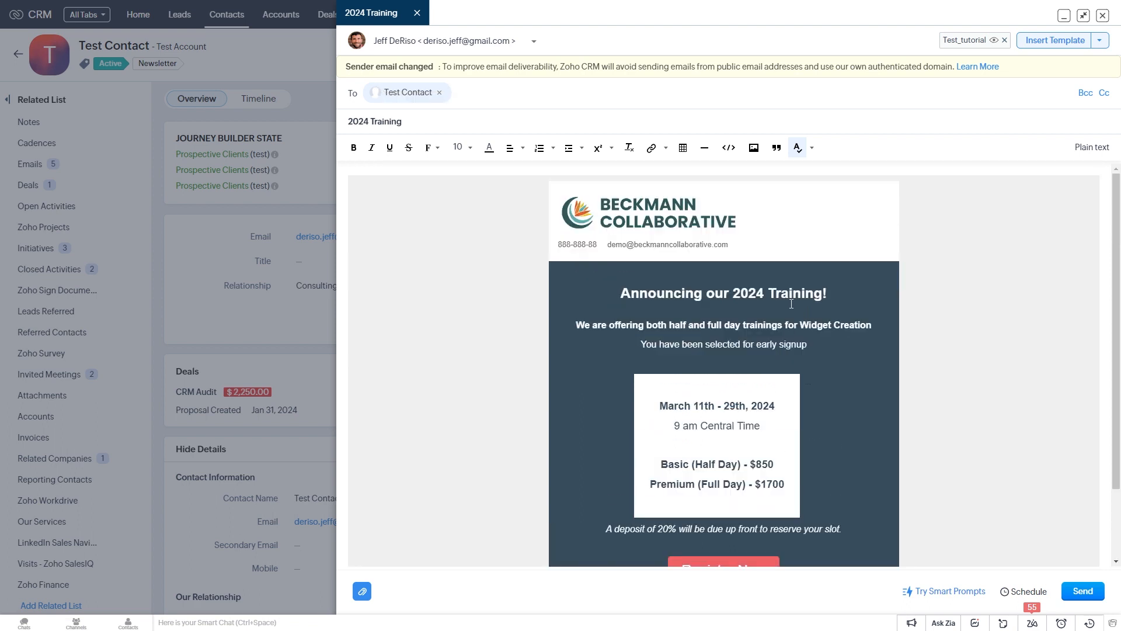
{"action": "left_click", "coordinate": [1099, 600]}
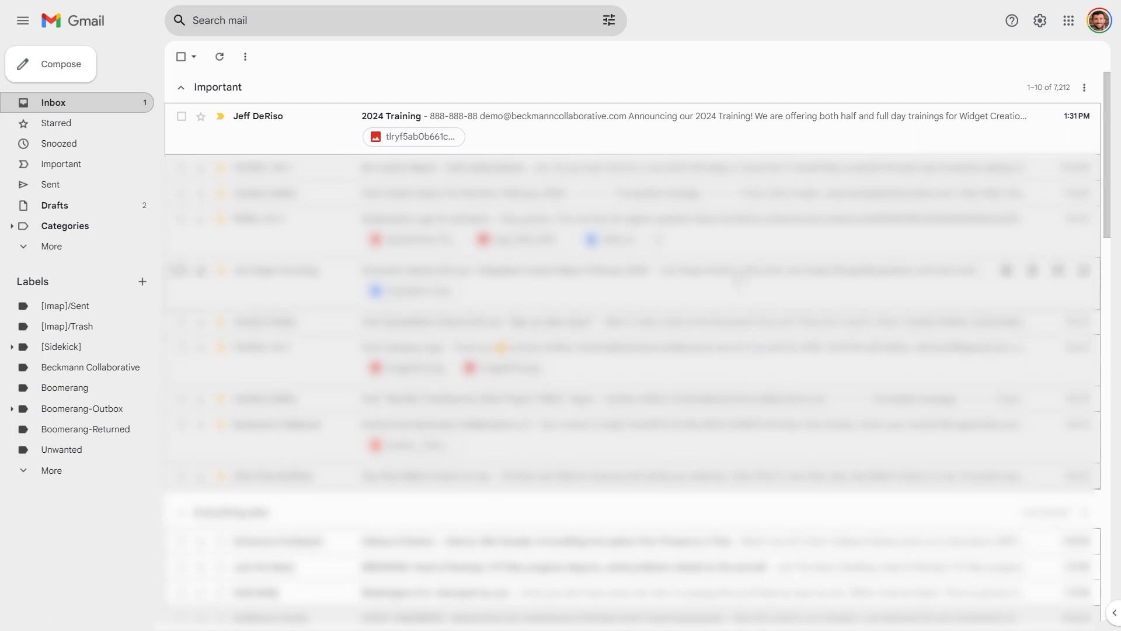
Step: Open the 2024 Training email in Gmail and follow its Register Now link to the booking form
{"action": "left_click", "coordinate": [645, 131]}
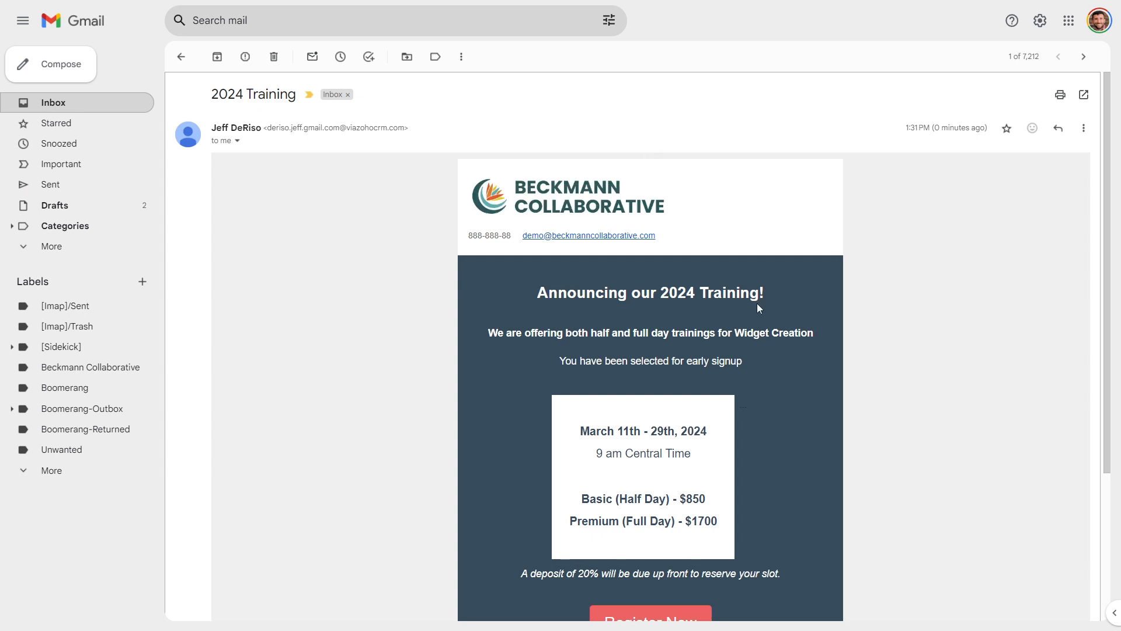
{"action": "scroll", "coordinate": [723, 303], "scroll_direction": "down", "scroll_amount": 2}
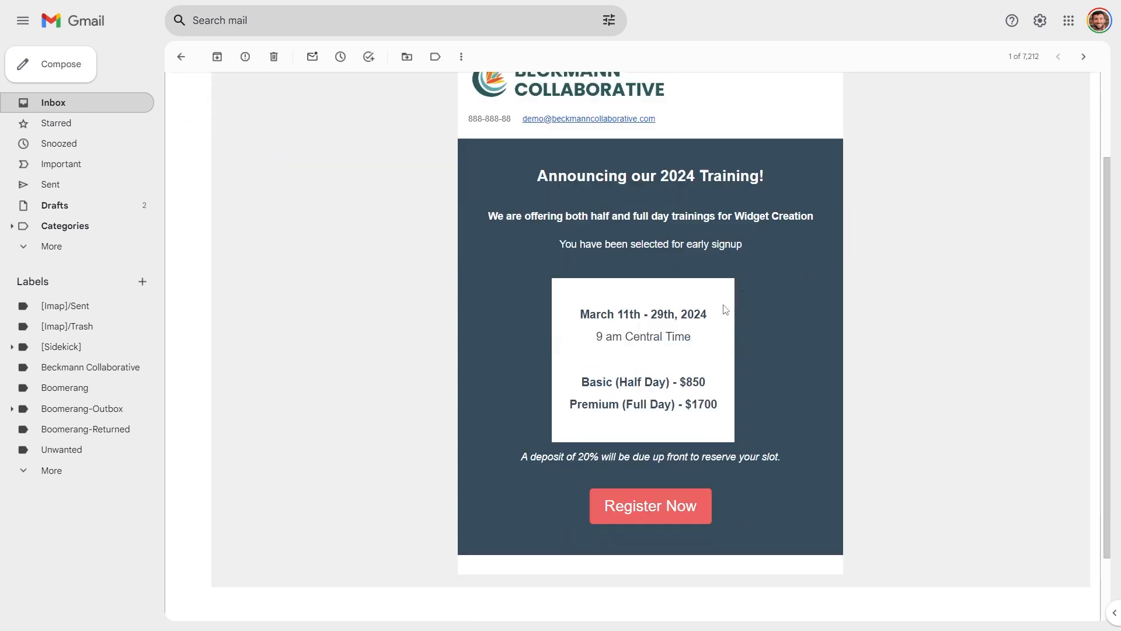
{"action": "left_click", "coordinate": [650, 508]}
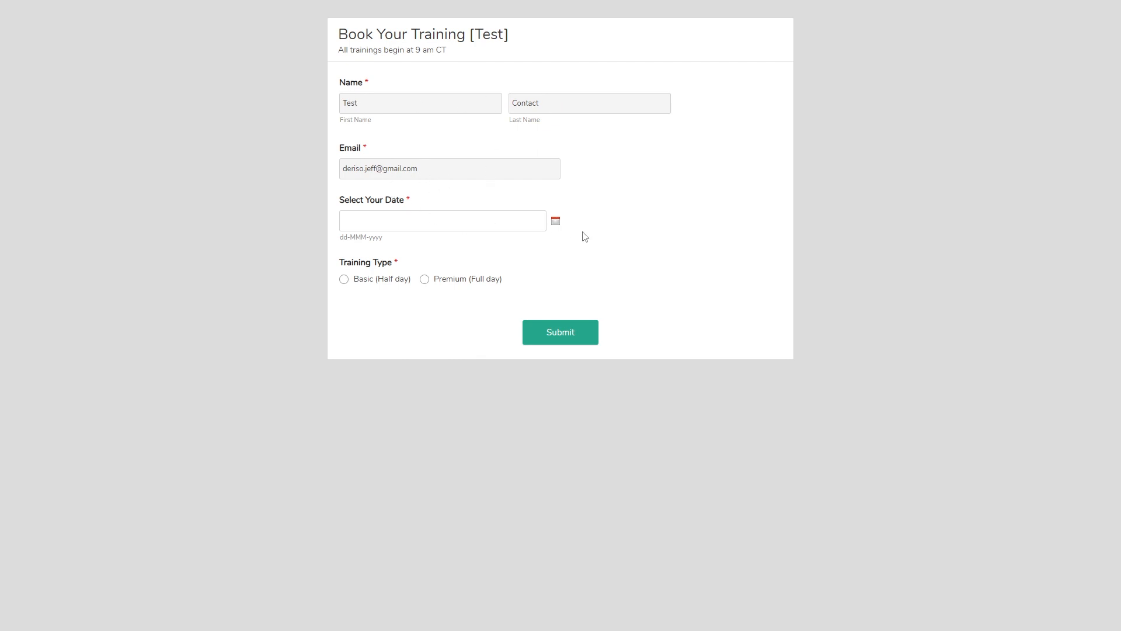
Step: Book Basic (Half day) training for 12-Mar-2024 and submit the form
{"action": "left_click", "coordinate": [507, 223]}
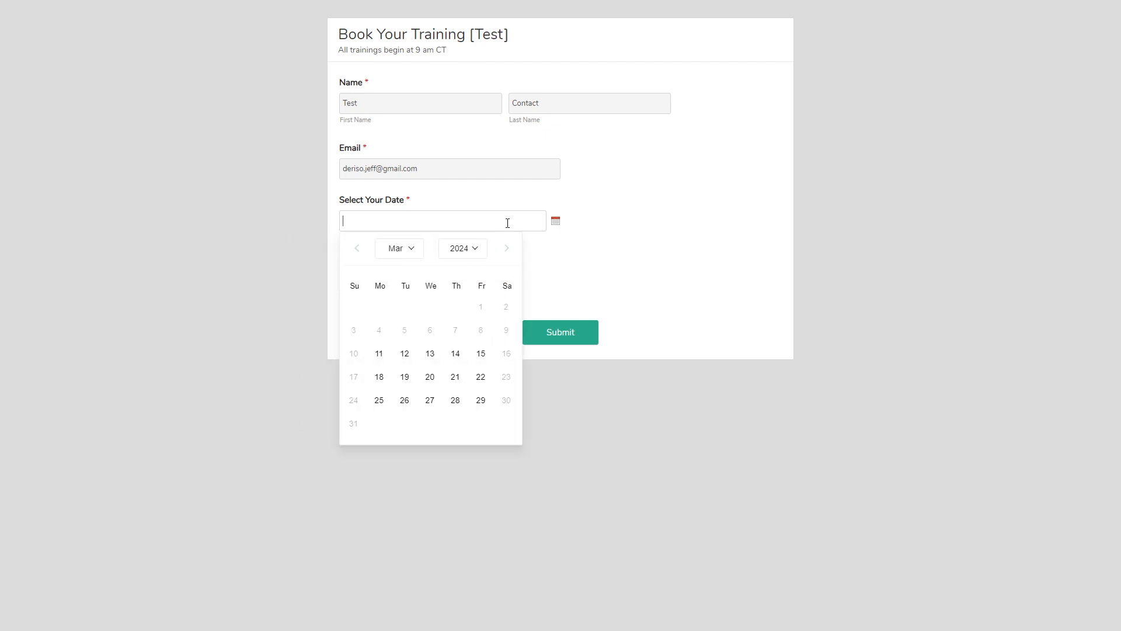
{"action": "left_click", "coordinate": [404, 354]}
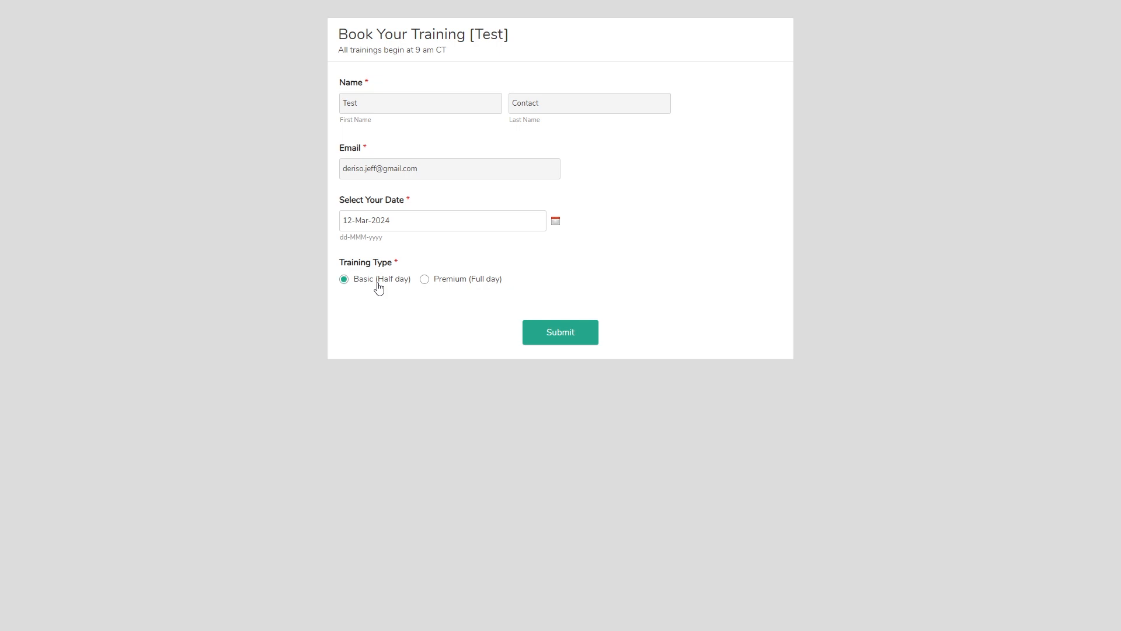
{"action": "left_click", "coordinate": [573, 335]}
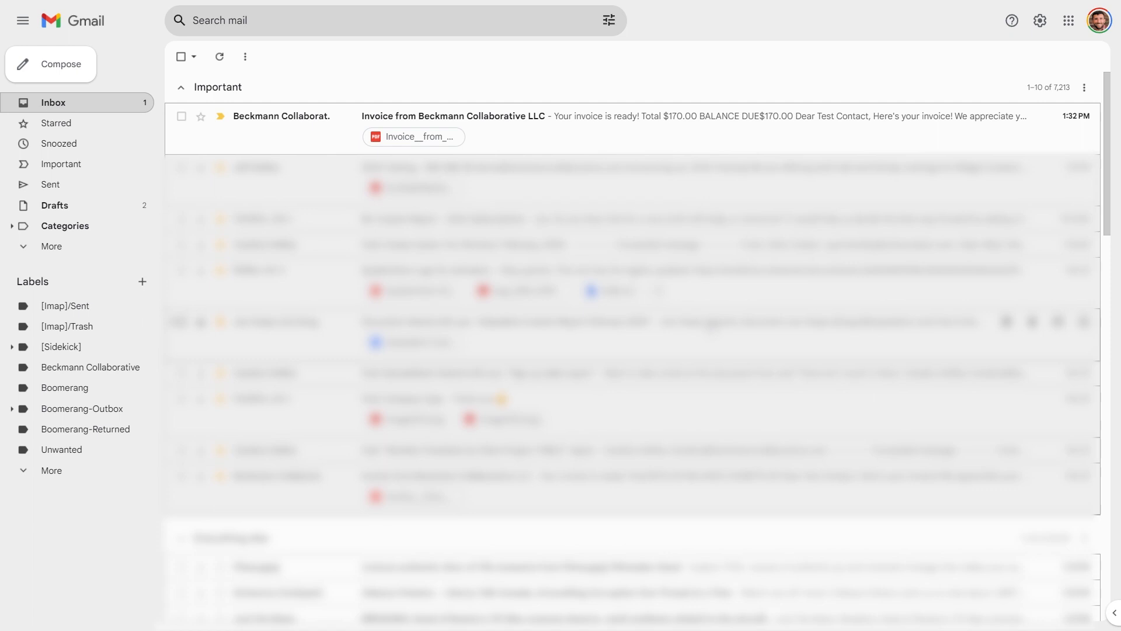
Step: Open the Beckmann Collaborative LLC invoice email and review the $170.00 balance due
{"action": "left_click", "coordinate": [675, 136]}
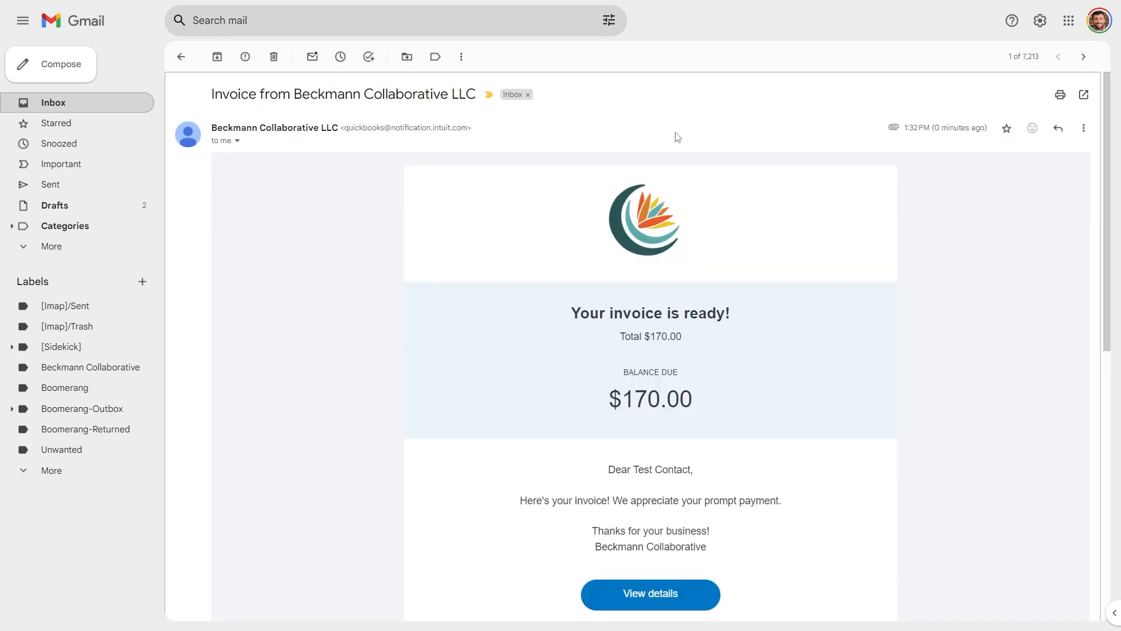
{"action": "scroll", "coordinate": [663, 333], "scroll_direction": "down", "scroll_amount": 1}
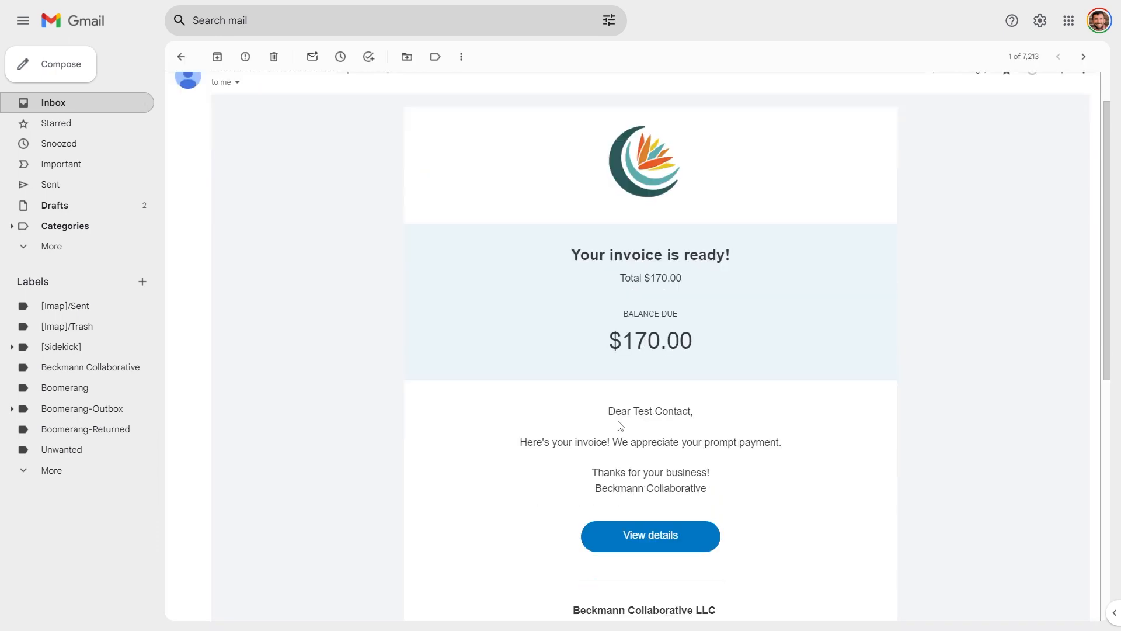
{"action": "left_click_drag", "start_coordinate": [635, 412], "coordinate": [697, 413]}
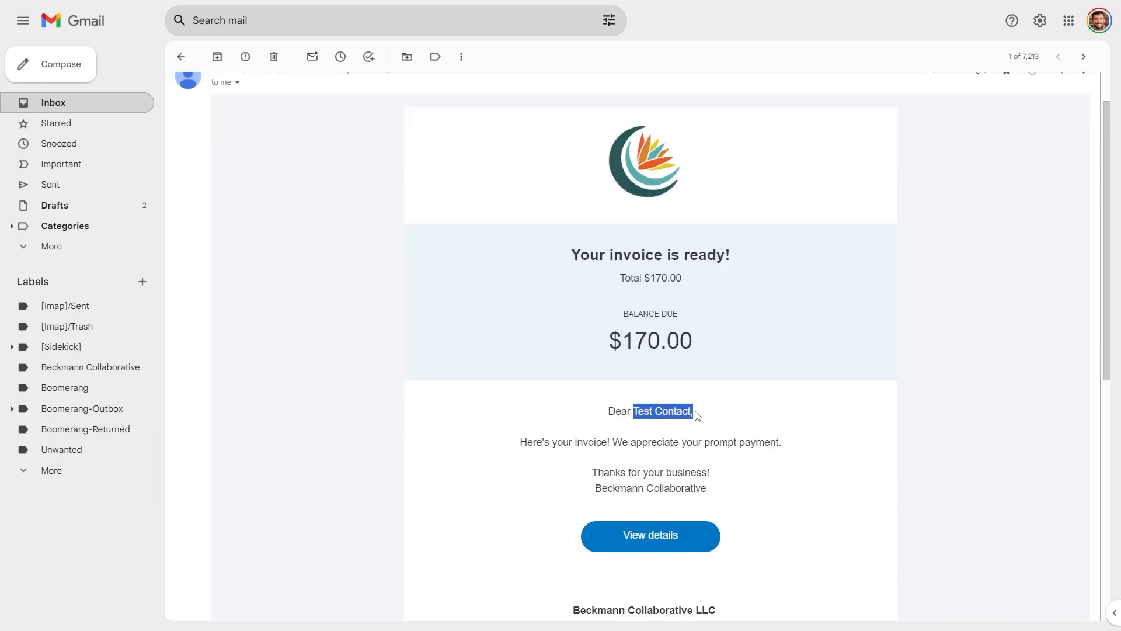
{"action": "scroll", "coordinate": [781, 483], "scroll_direction": "up", "scroll_amount": 1}
{"action": "scroll", "coordinate": [781, 483], "scroll_direction": "down", "scroll_amount": 1}
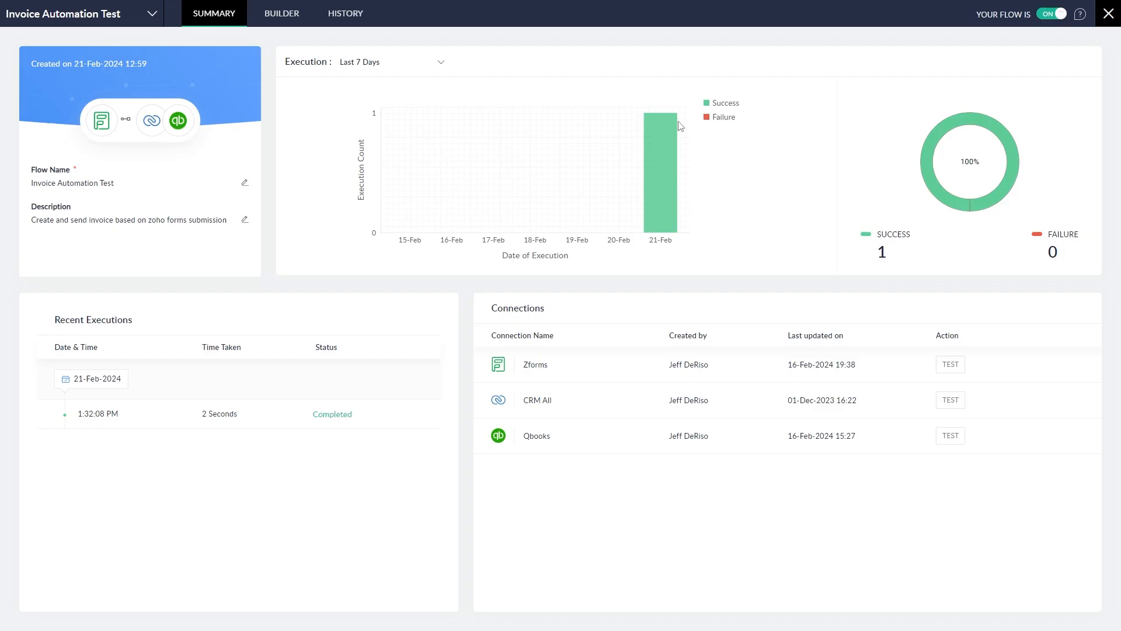
Step: Open the details of the completed 1:32:08 PM run from the flow's history
{"action": "mouse_move", "coordinate": [671, 170]}
{"action": "left_click", "coordinate": [345, 24]}
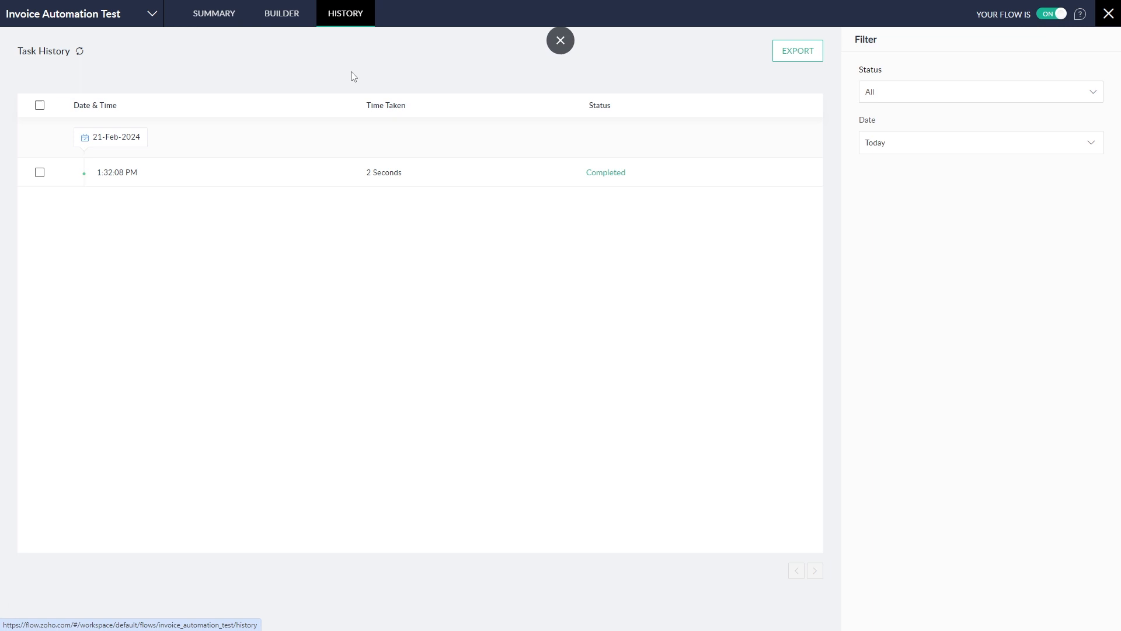
{"action": "left_click", "coordinate": [612, 173]}
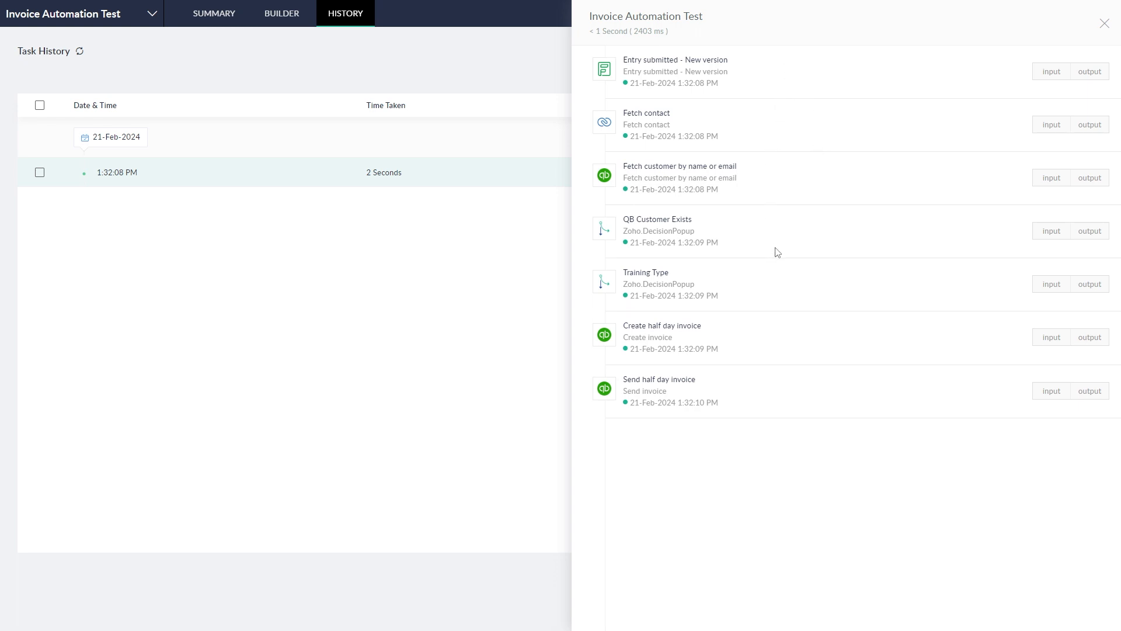
Step: Compare the input and output data of the Entry submitted and Fetch contact steps
{"action": "left_click", "coordinate": [1053, 74]}
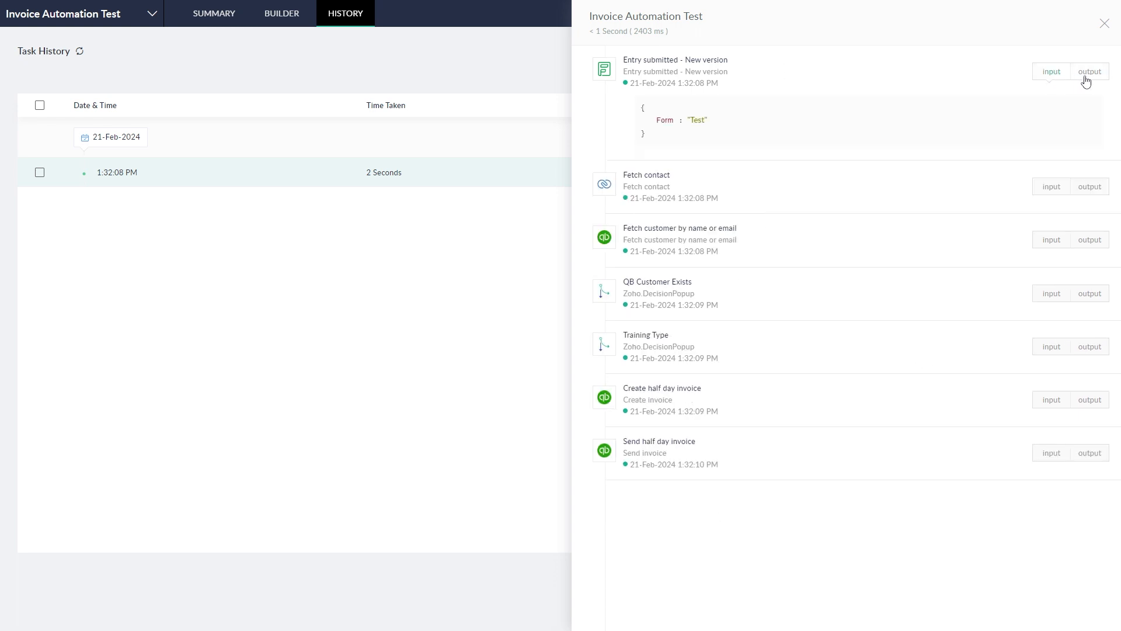
{"action": "left_click", "coordinate": [1087, 74]}
{"action": "left_click", "coordinate": [1043, 73]}
{"action": "left_click", "coordinate": [1049, 192]}
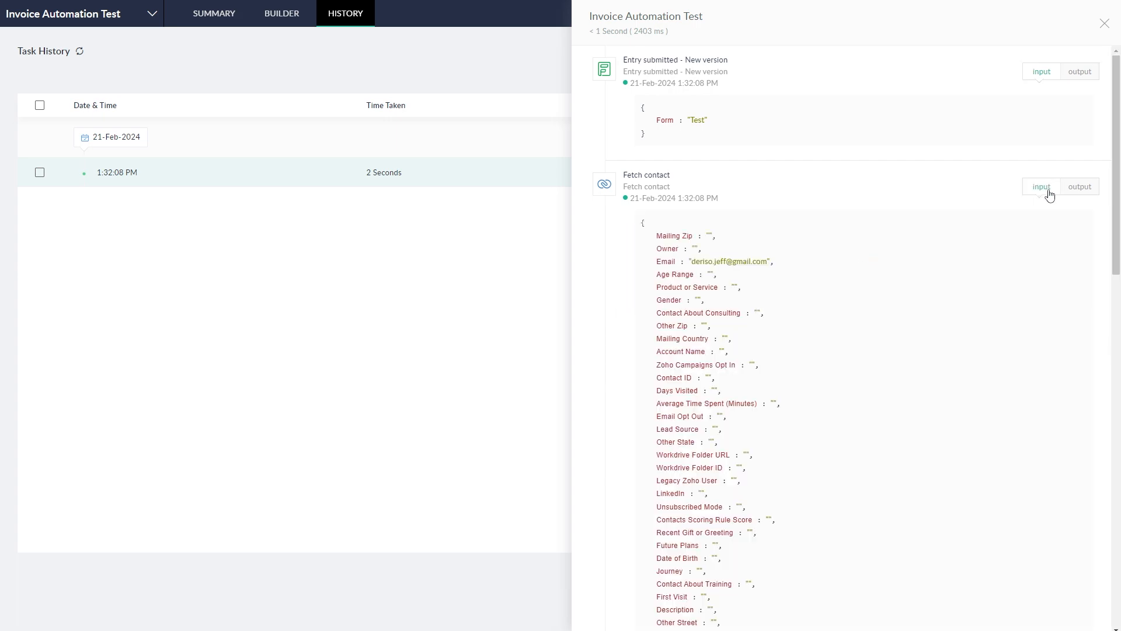
{"action": "left_click", "coordinate": [1079, 190]}
{"action": "scroll", "coordinate": [1006, 240], "scroll_direction": "down", "scroll_amount": 6}
{"action": "scroll", "coordinate": [1006, 240], "scroll_direction": "up", "scroll_amount": 4}
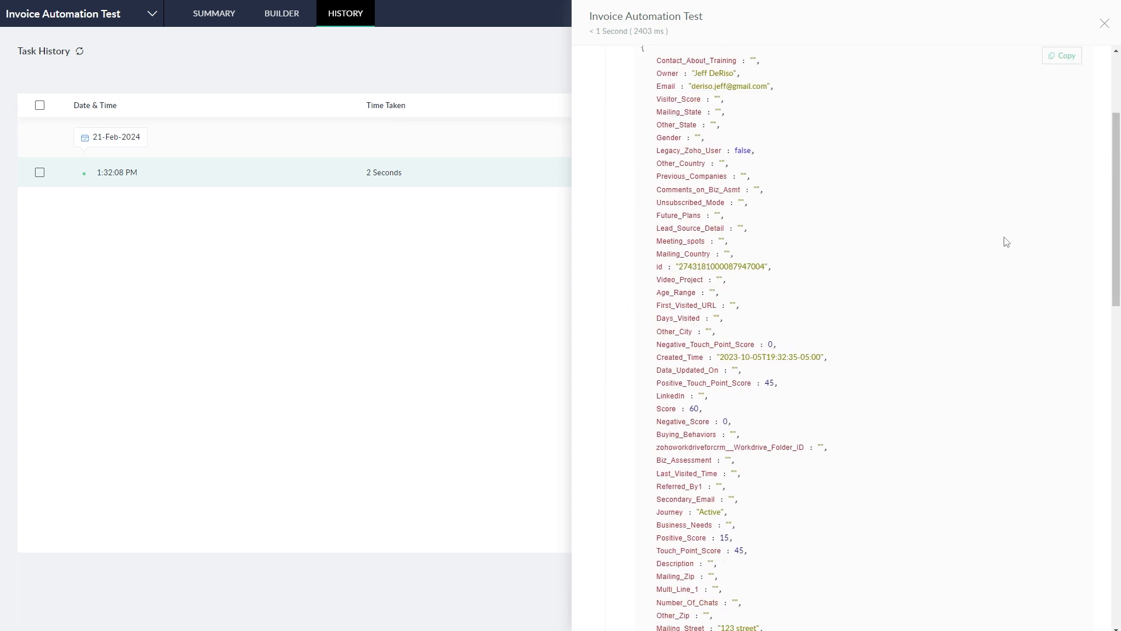
{"action": "left_click", "coordinate": [1046, 73]}
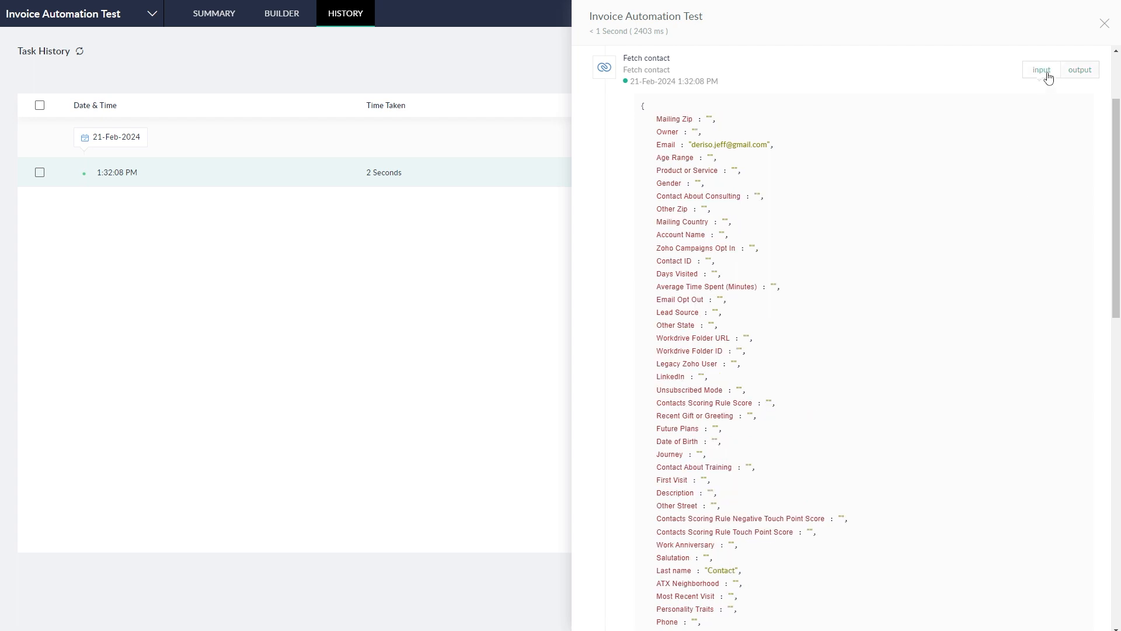
{"action": "left_click", "coordinate": [1077, 70]}
{"action": "scroll", "coordinate": [966, 117], "scroll_direction": "down", "scroll_amount": 6}
{"action": "scroll", "coordinate": [966, 117], "scroll_direction": "down", "scroll_amount": 10}
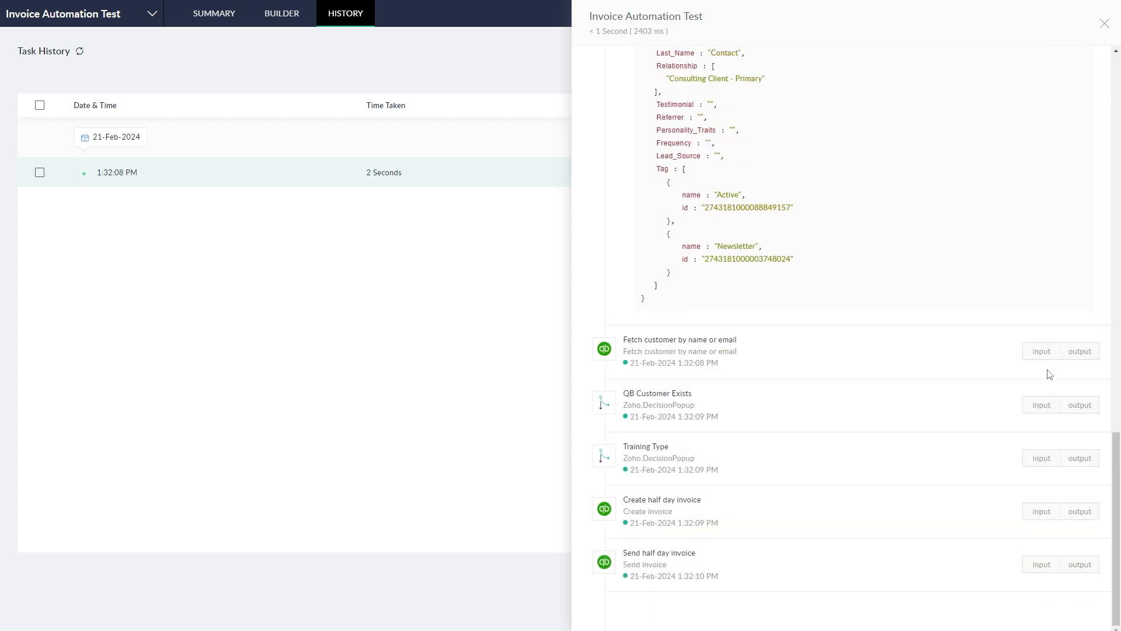
Step: Check how QB Customer Exists and Training Type evaluated, and the half-day invoice values
{"action": "left_click", "coordinate": [1044, 407]}
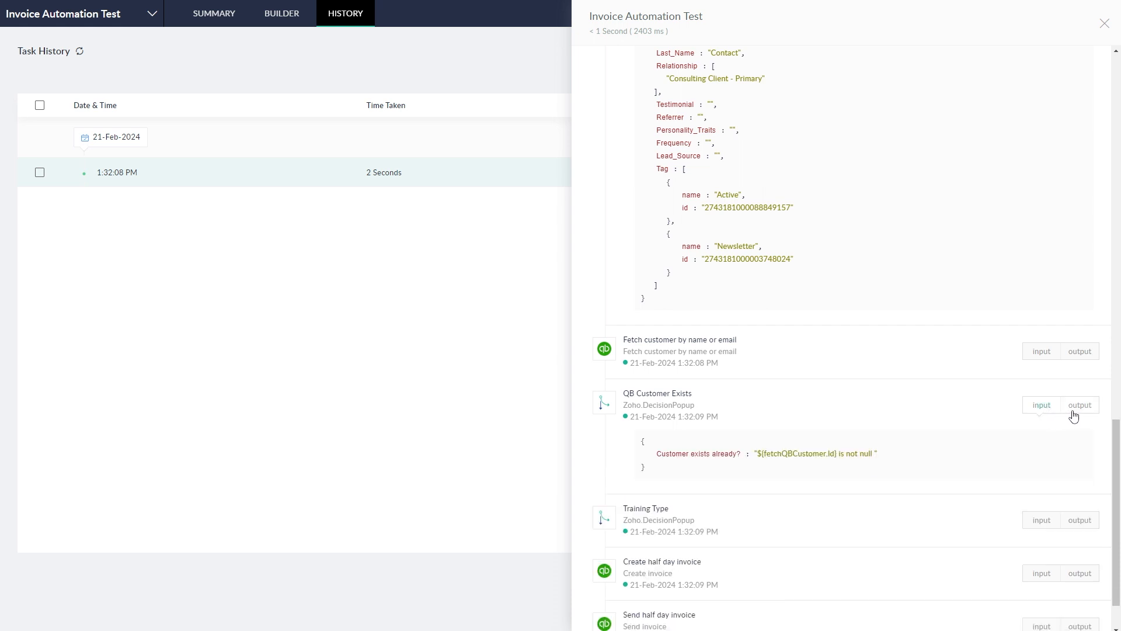
{"action": "left_click", "coordinate": [1074, 414]}
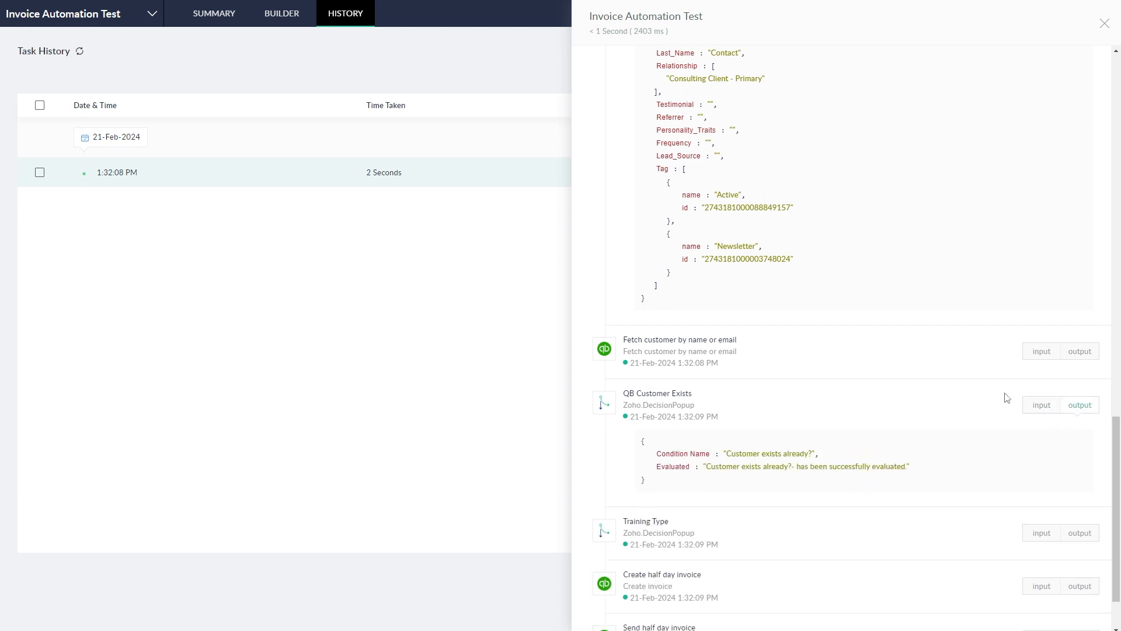
{"action": "scroll", "coordinate": [1007, 399], "scroll_direction": "down", "scroll_amount": 1}
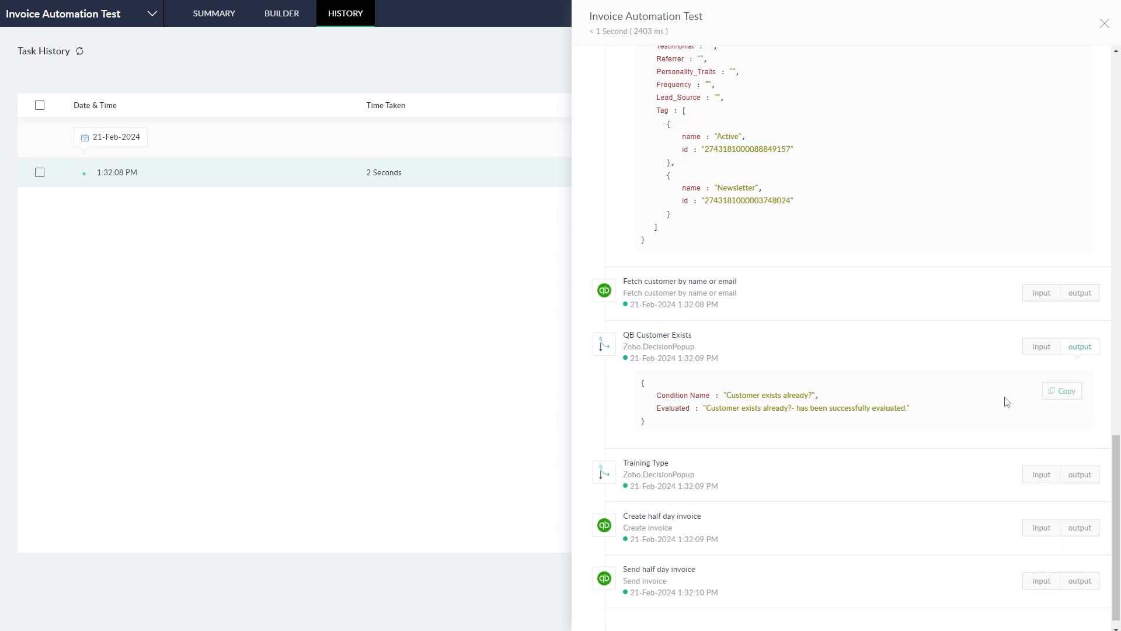
{"action": "scroll", "coordinate": [970, 403], "scroll_direction": "down", "scroll_amount": 1}
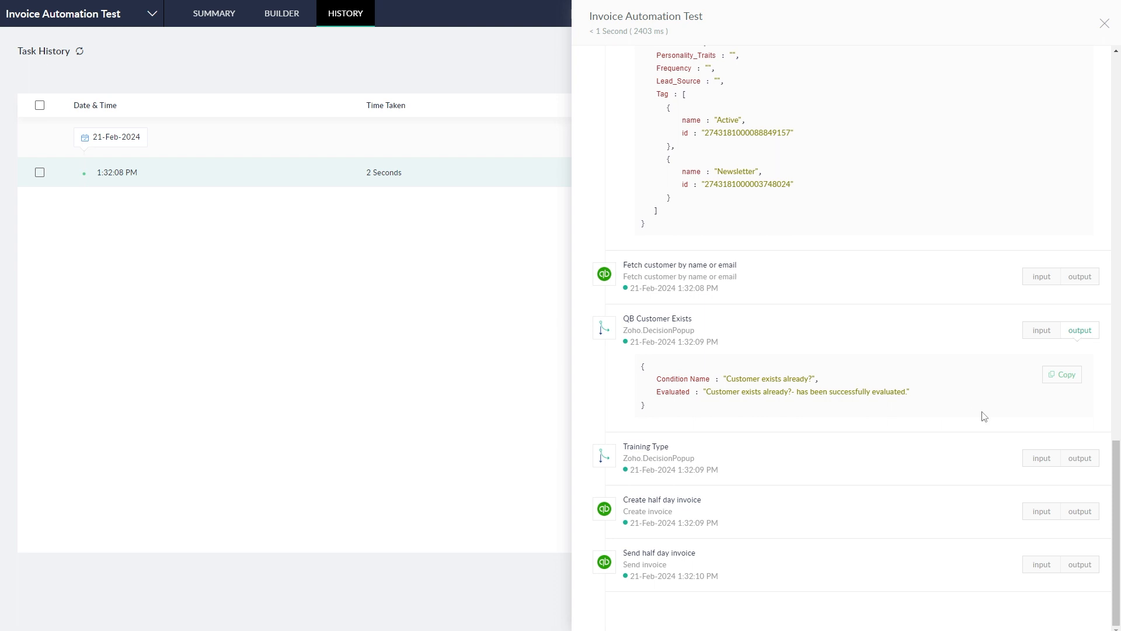
{"action": "left_click", "coordinate": [1042, 459]}
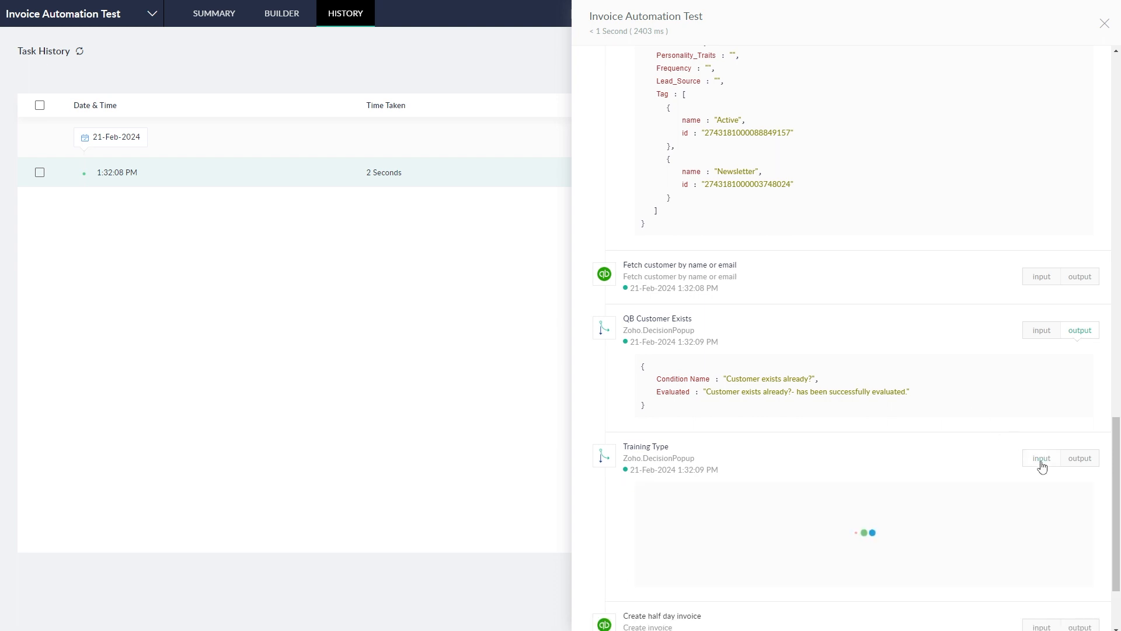
{"action": "left_click", "coordinate": [1079, 461]}
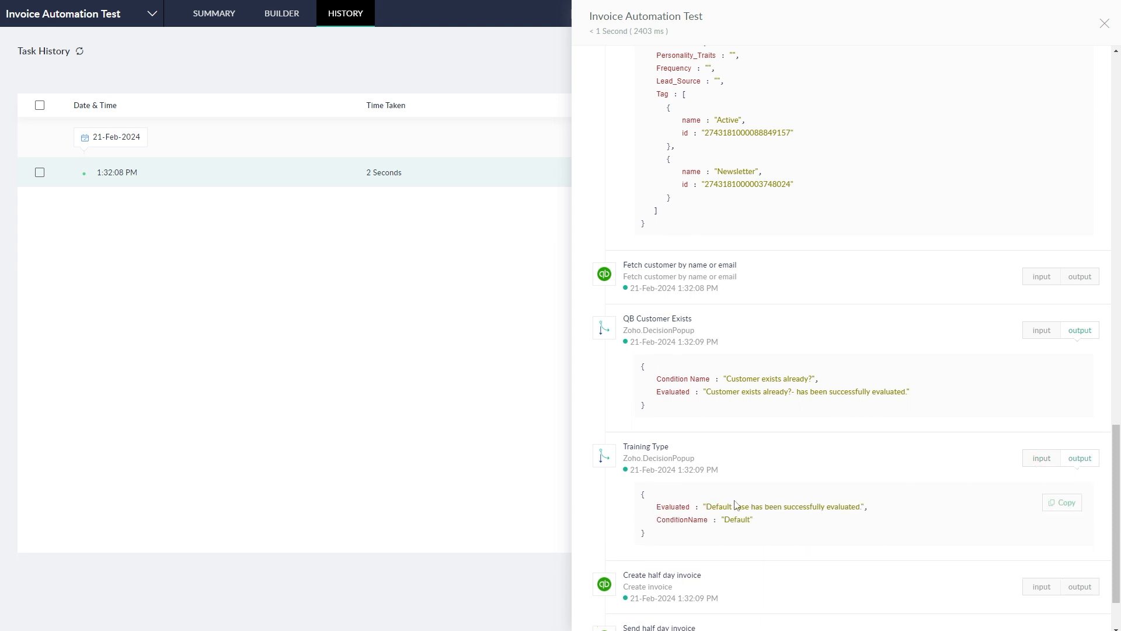
{"action": "scroll", "coordinate": [813, 524], "scroll_direction": "down", "scroll_amount": 1}
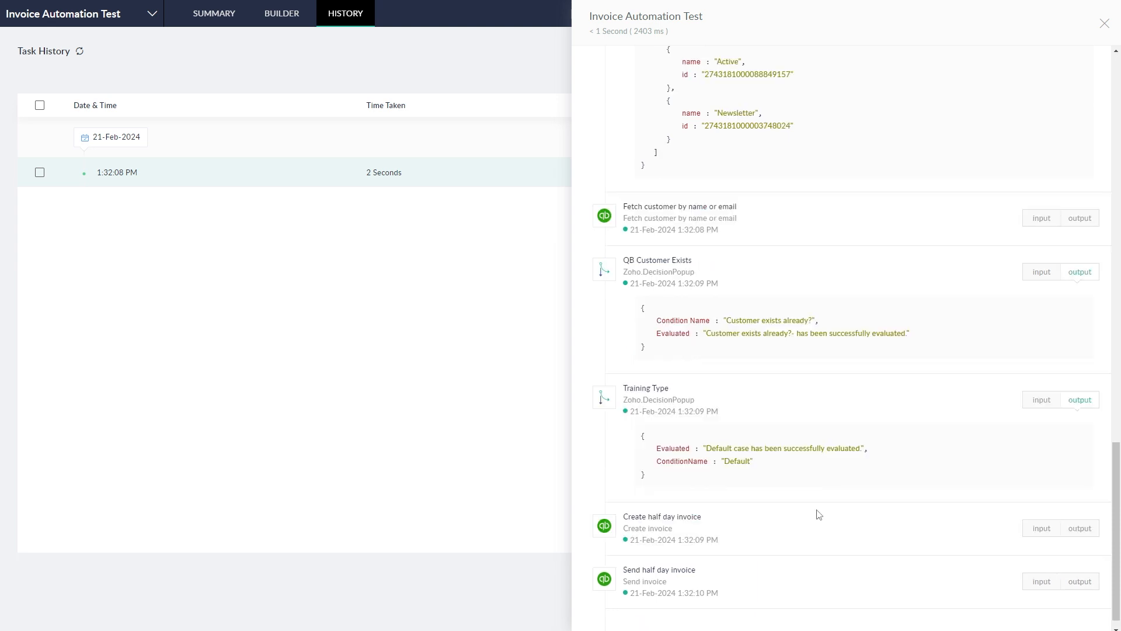
{"action": "left_click", "coordinate": [1042, 528]}
{"action": "scroll", "coordinate": [998, 468], "scroll_direction": "down", "scroll_amount": 7}
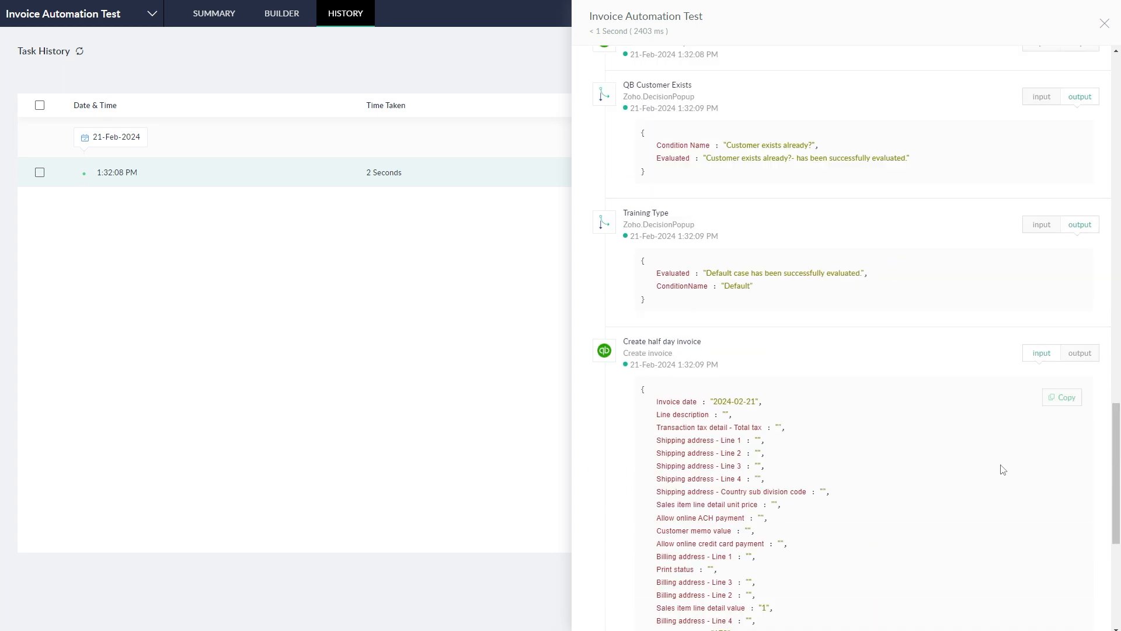
{"action": "scroll", "coordinate": [1033, 434], "scroll_direction": "up", "scroll_amount": 2}
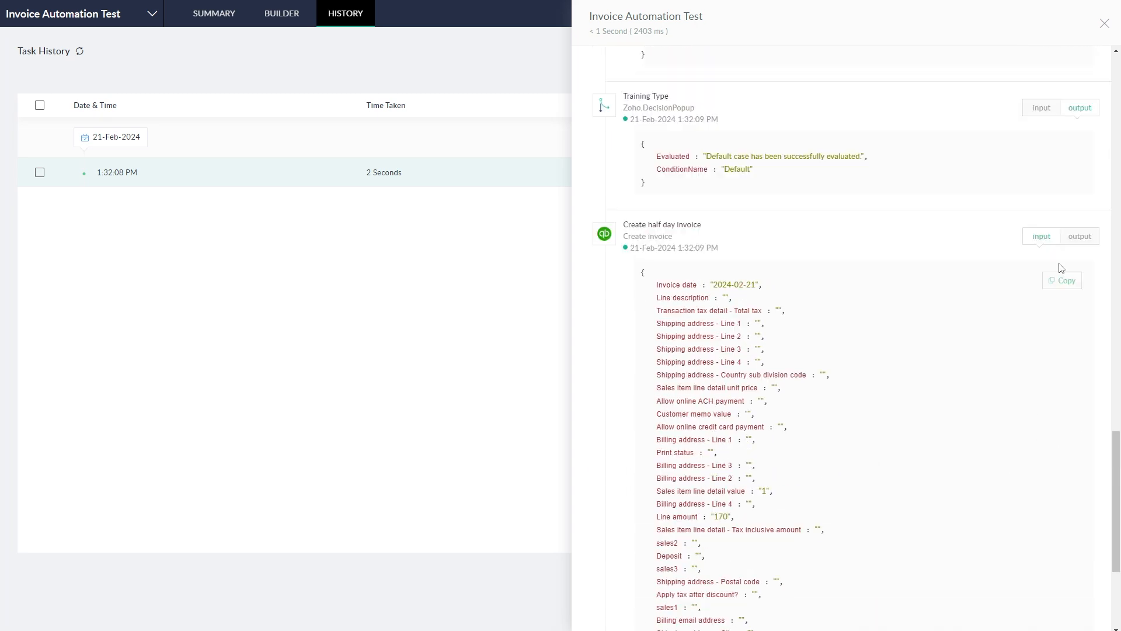
{"action": "scroll", "coordinate": [935, 263], "scroll_direction": "down", "scroll_amount": 4}
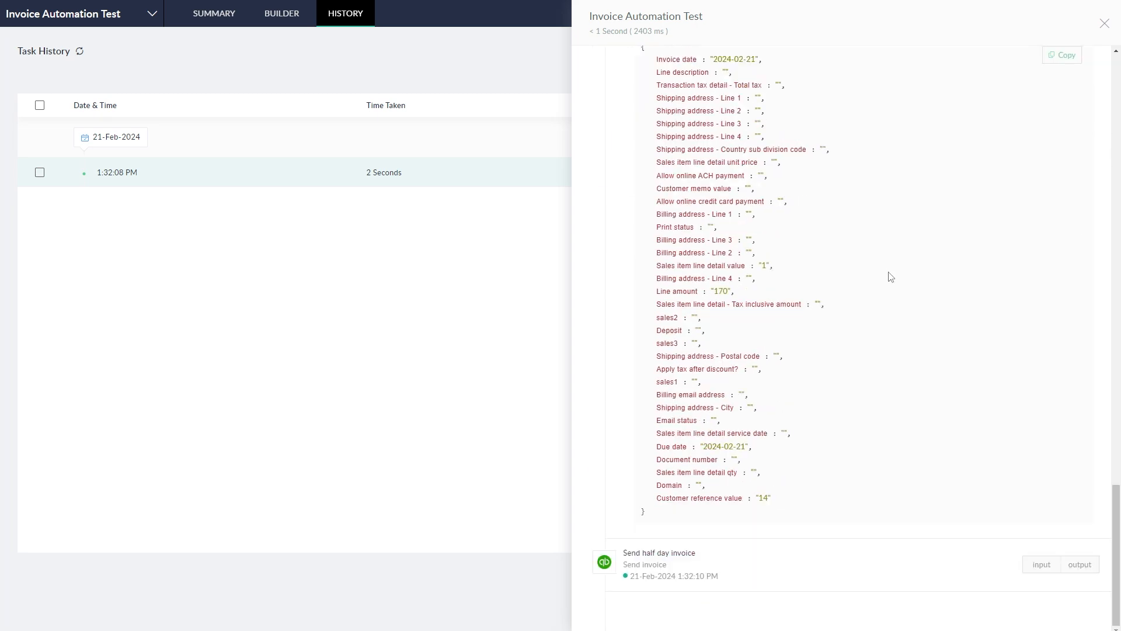
Step: Inspect the send-invoice data, collapse the step details, and close the run details panel
{"action": "left_click", "coordinate": [1041, 564]}
{"action": "scroll", "coordinate": [993, 526], "scroll_direction": "down", "scroll_amount": 2}
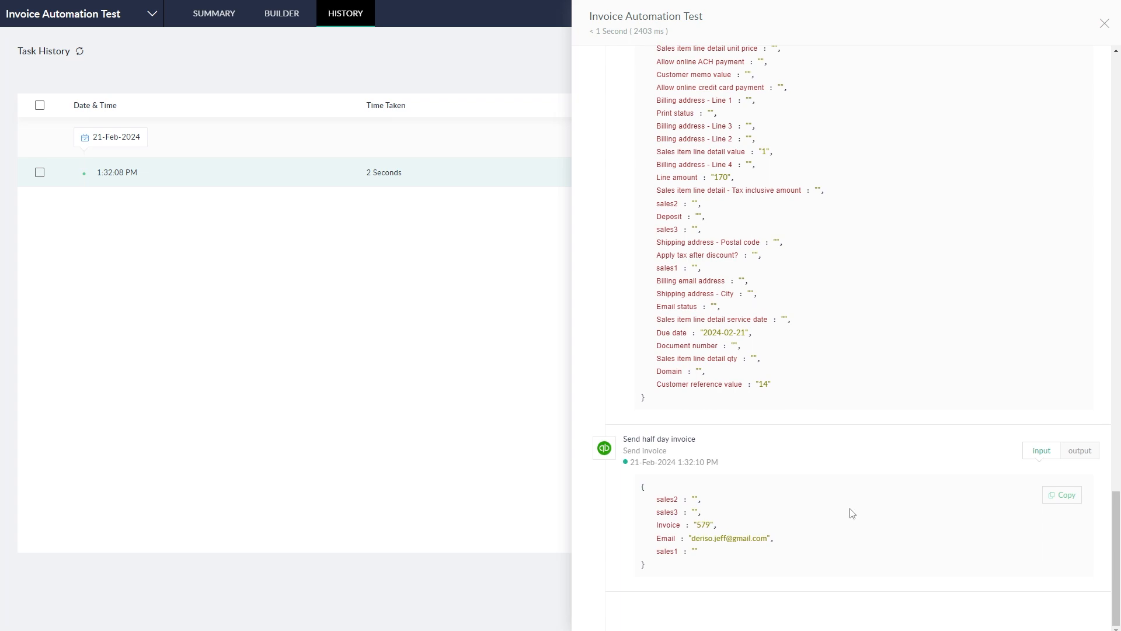
{"action": "scroll", "coordinate": [902, 538], "scroll_direction": "up", "scroll_amount": 20}
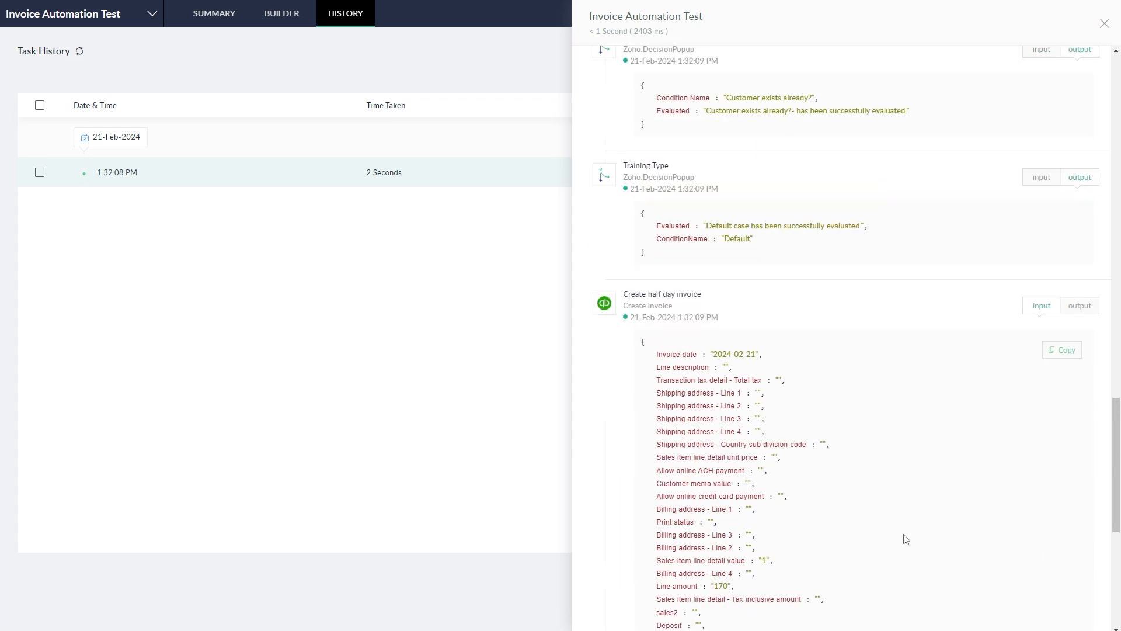
{"action": "left_click", "coordinate": [1042, 187]}
{"action": "left_click", "coordinate": [1042, 72]}
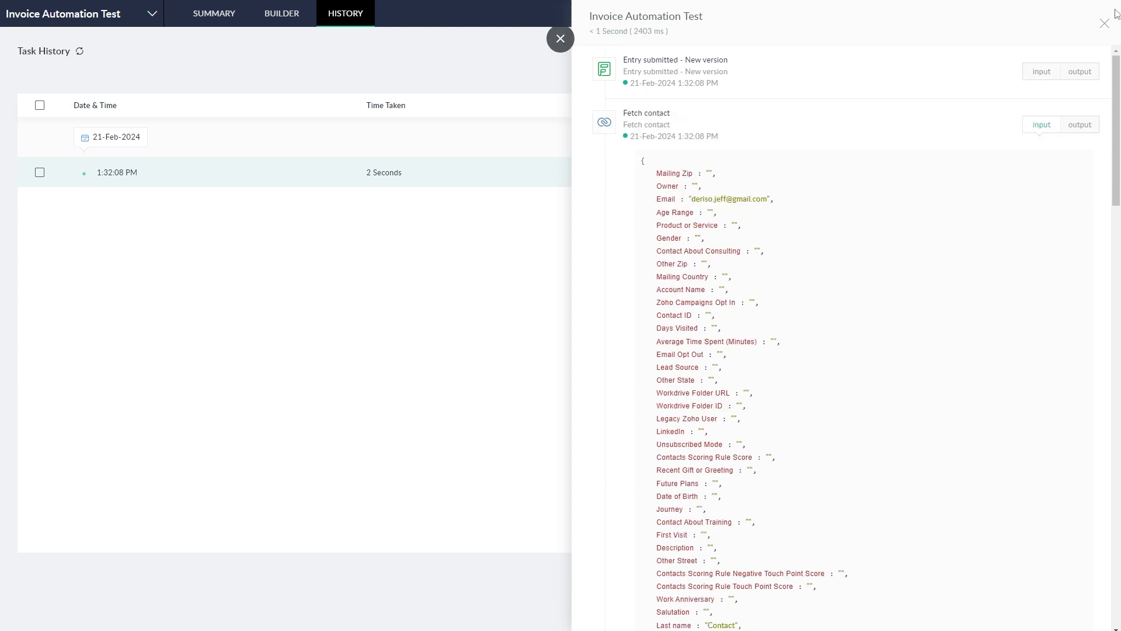
{"action": "left_click", "coordinate": [1105, 23]}
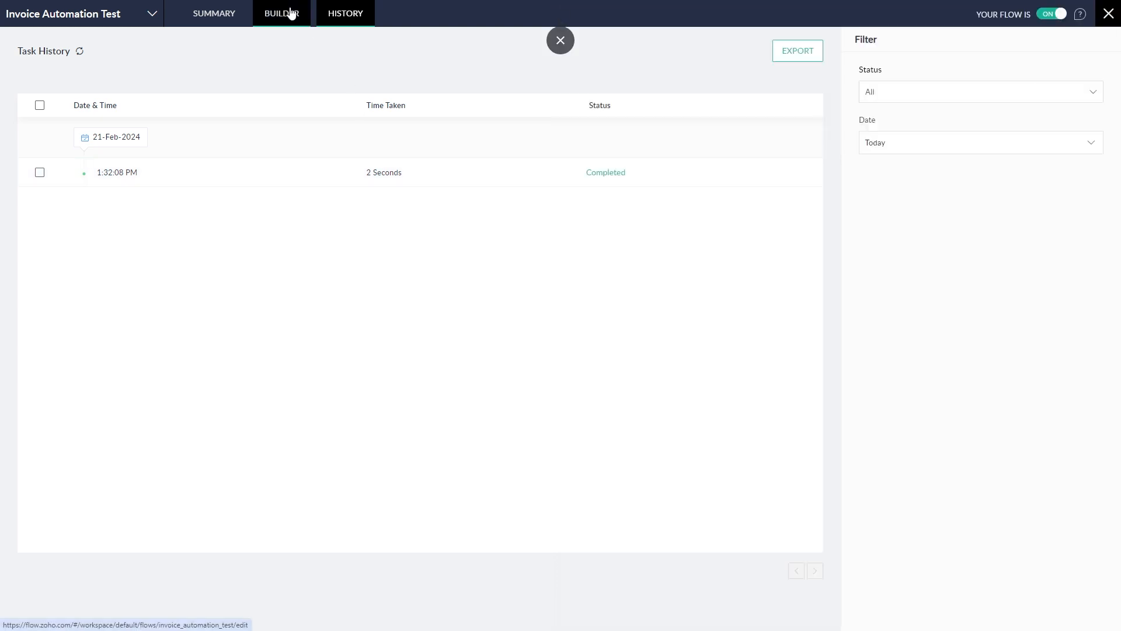